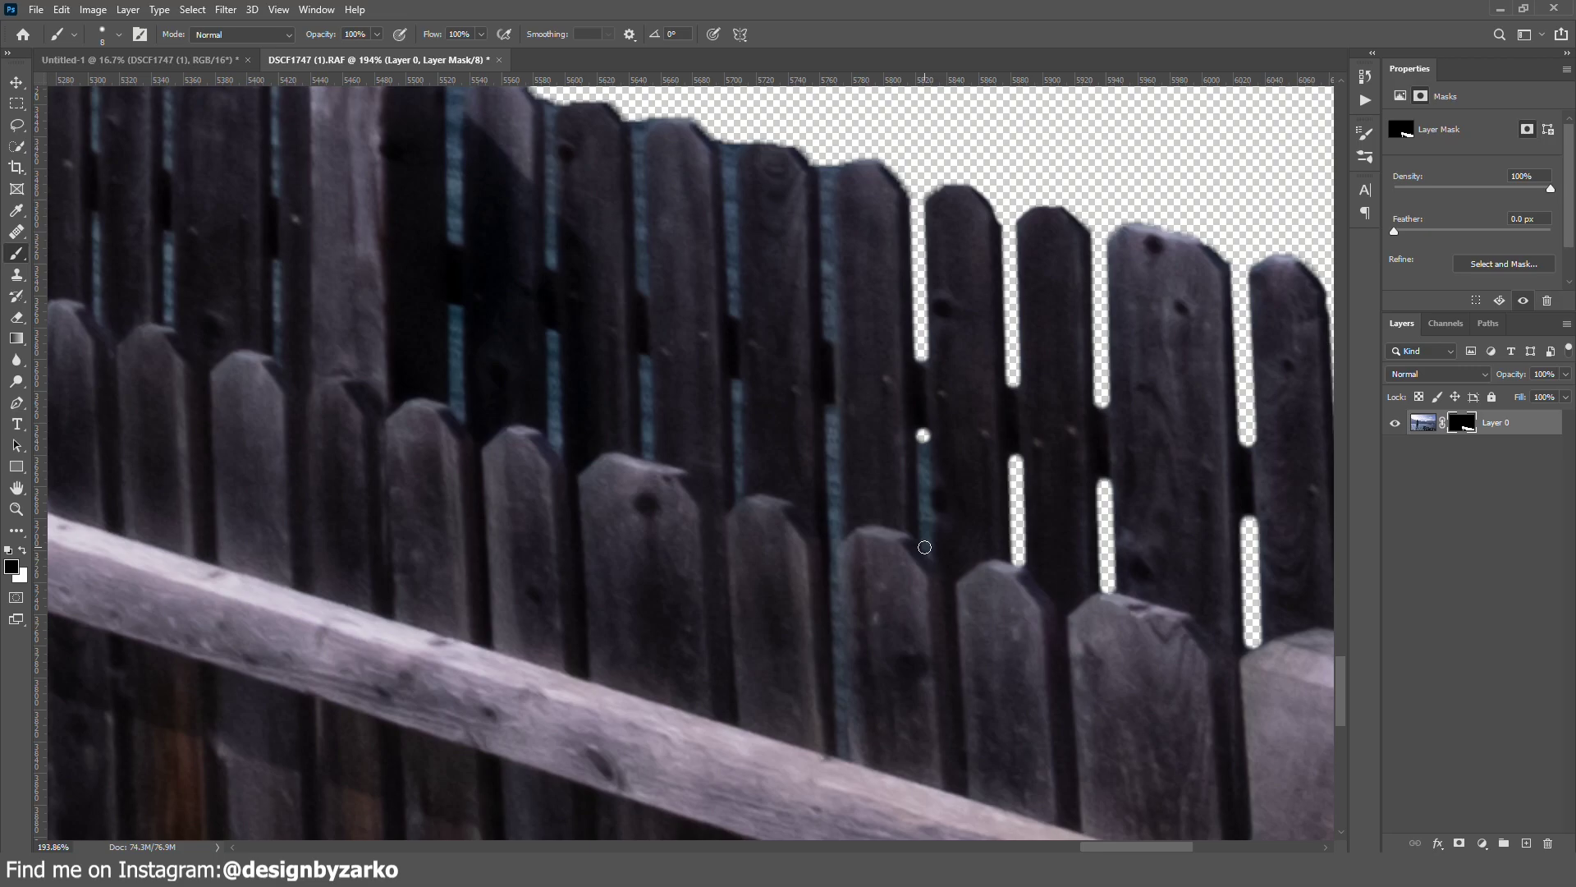
# Step: Mask out two gaps between the fence pickets, then shrink the pier and move it up and left
pyautogui.keyDown('shift'); pyautogui.click(925, 547); pyautogui.keyUp('shift')
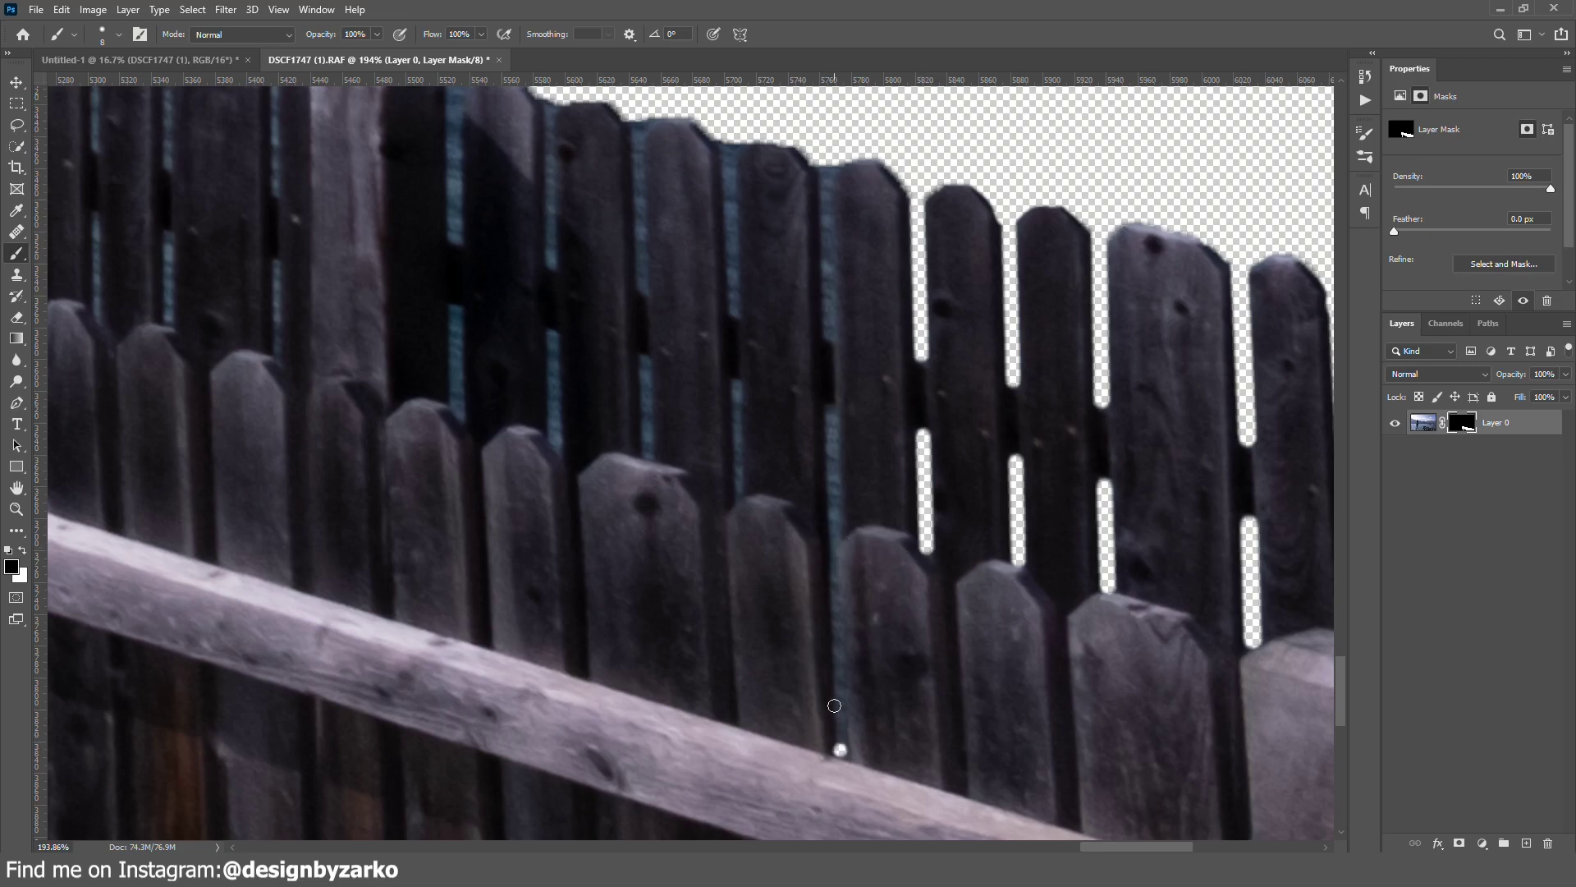
pyautogui.keyDown('shift'); pyautogui.click(831, 408); pyautogui.keyUp('shift')
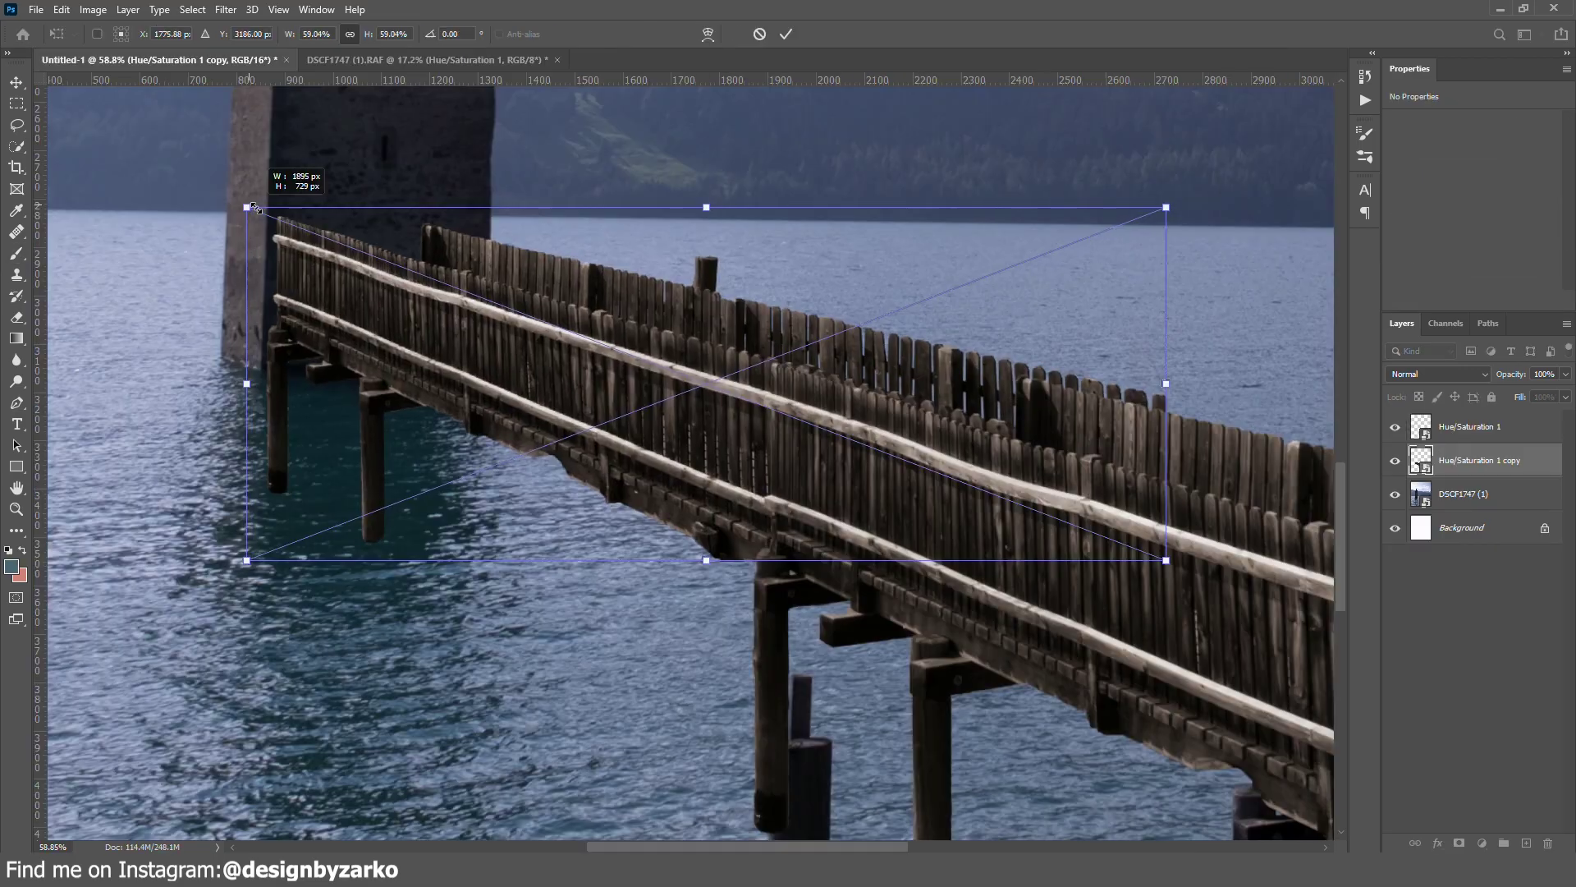
pyautogui.moveTo(246, 204); pyautogui.dragTo(284, 222)
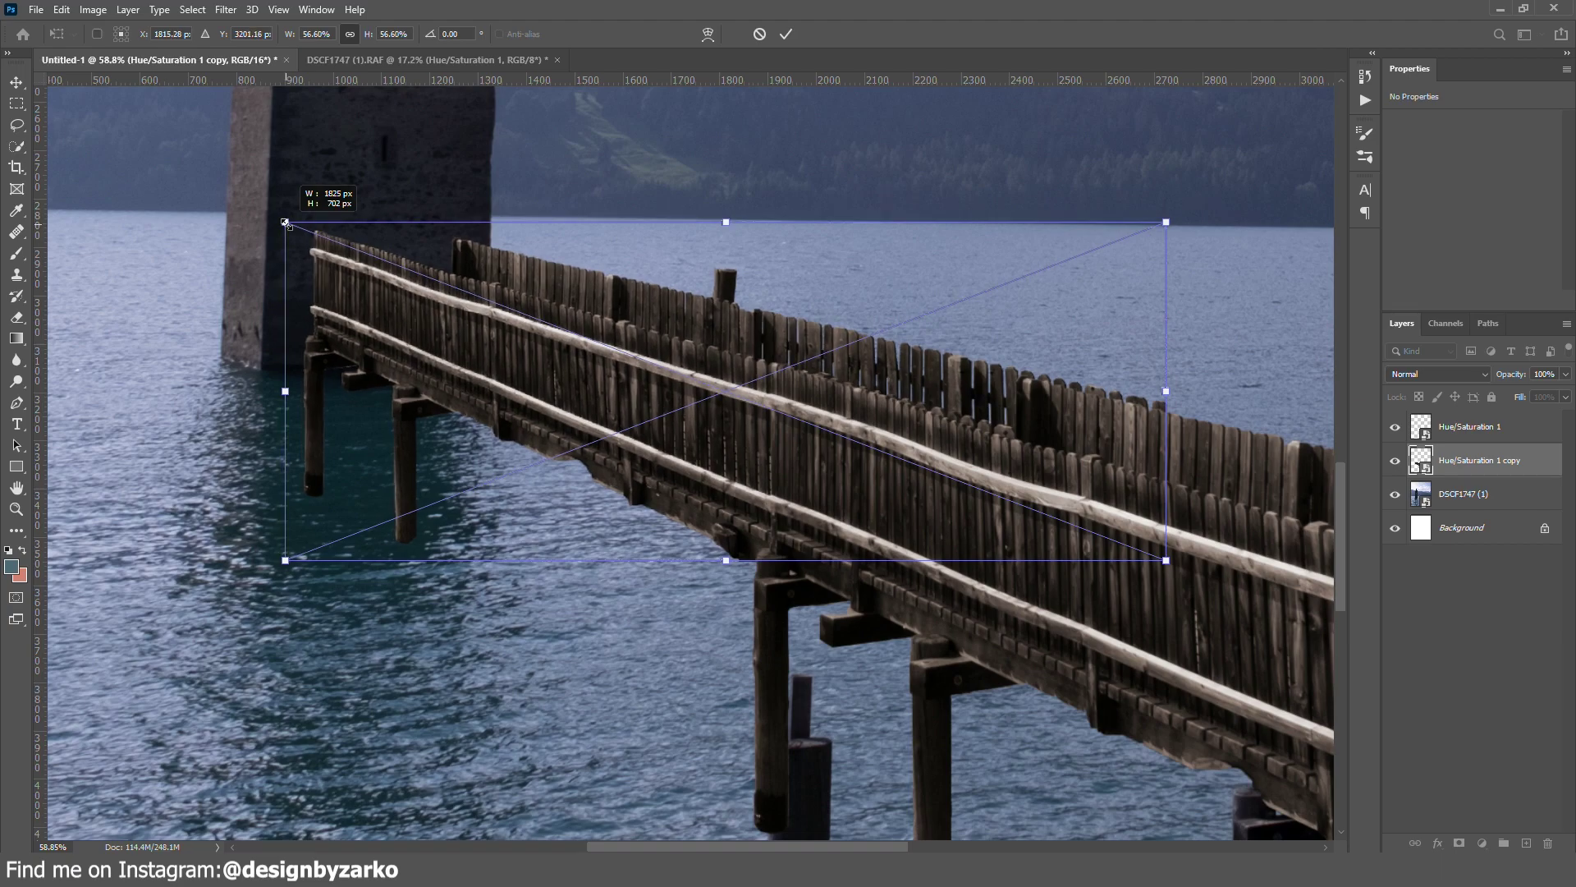
pyautogui.moveTo(801, 470)
pyautogui.mouseDown()
pyautogui.moveTo(643, 436)
pyautogui.moveTo(815, 480)
pyautogui.mouseUp()
pyautogui.press('Return')
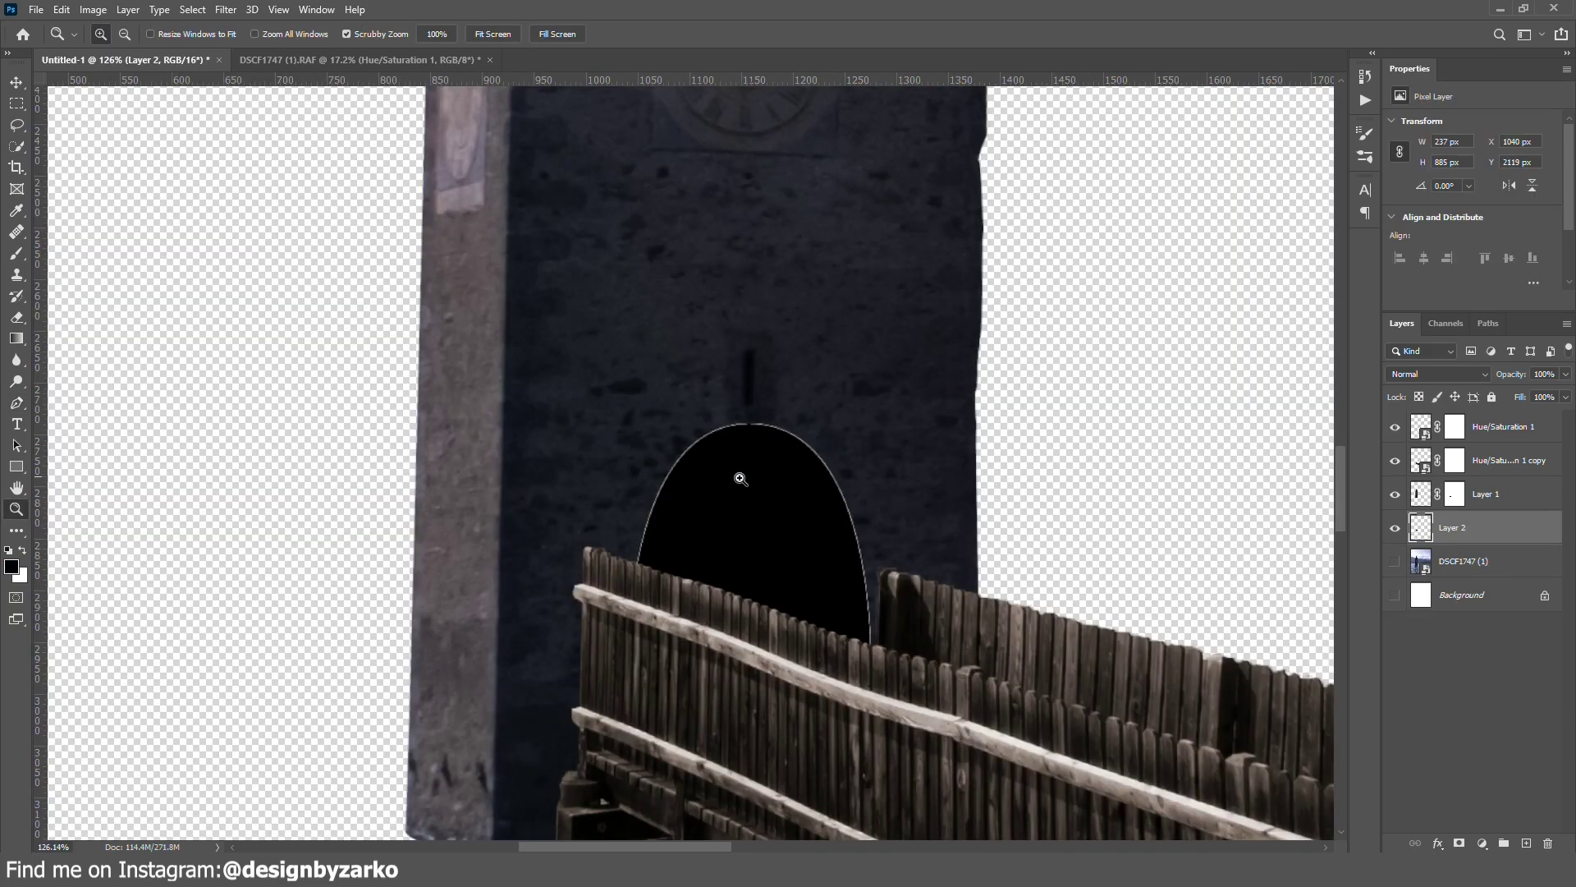
# Step: Nudge the top edge of the black arch shape and lighten the rock along its left edge
pyautogui.scroll(5, 753, 460)
pyautogui.scroll(-8, 851, 422)
pyautogui.scroll(6, 755, 369)
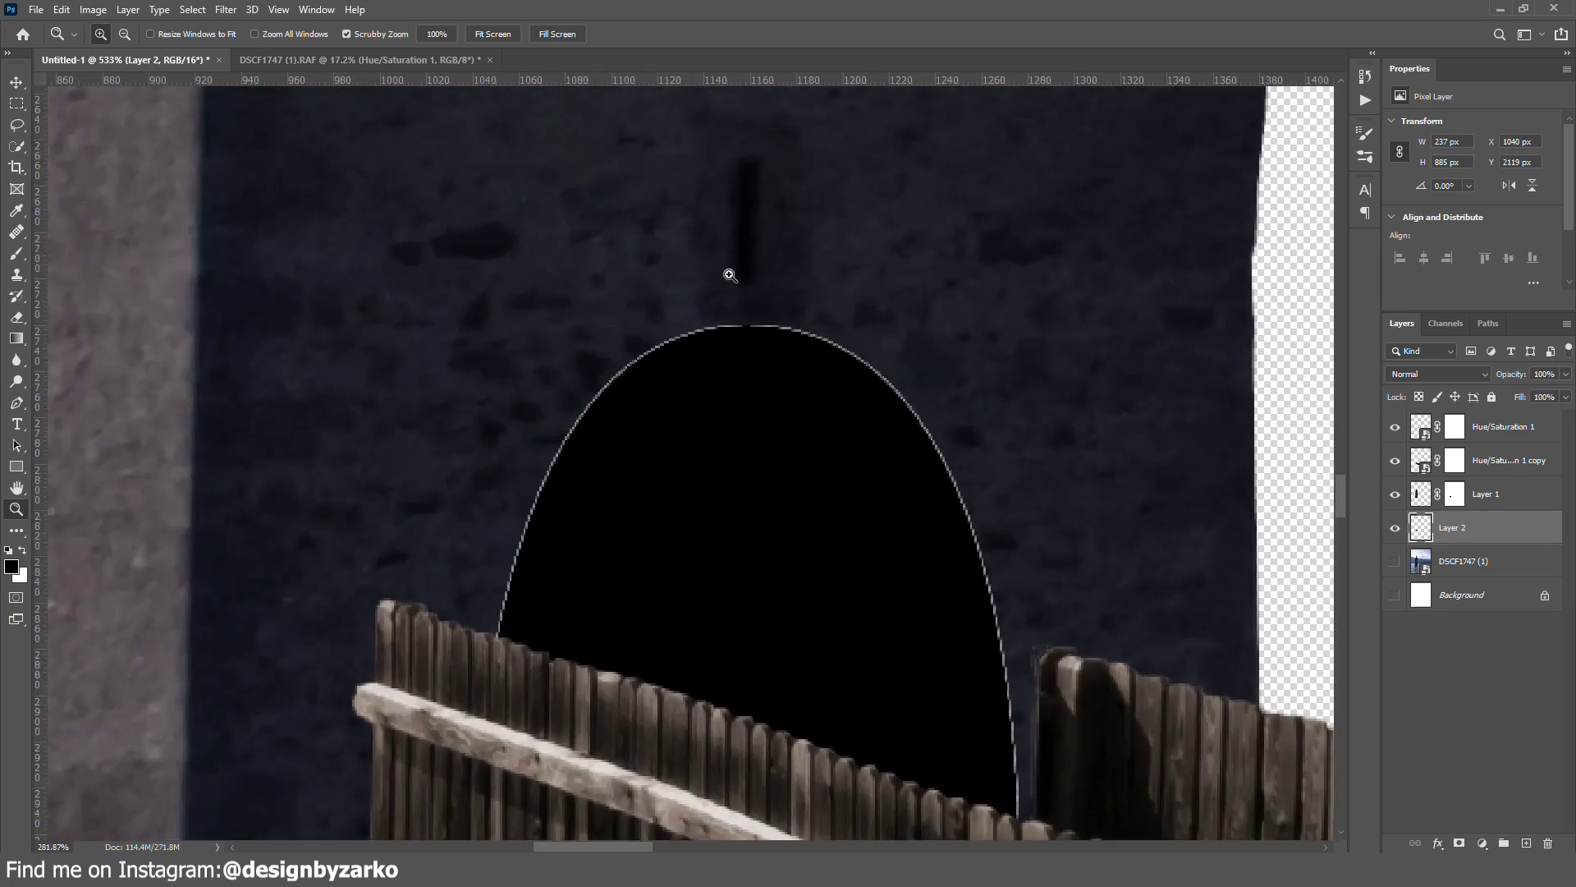
pyautogui.hotkey('ctrl', 't')
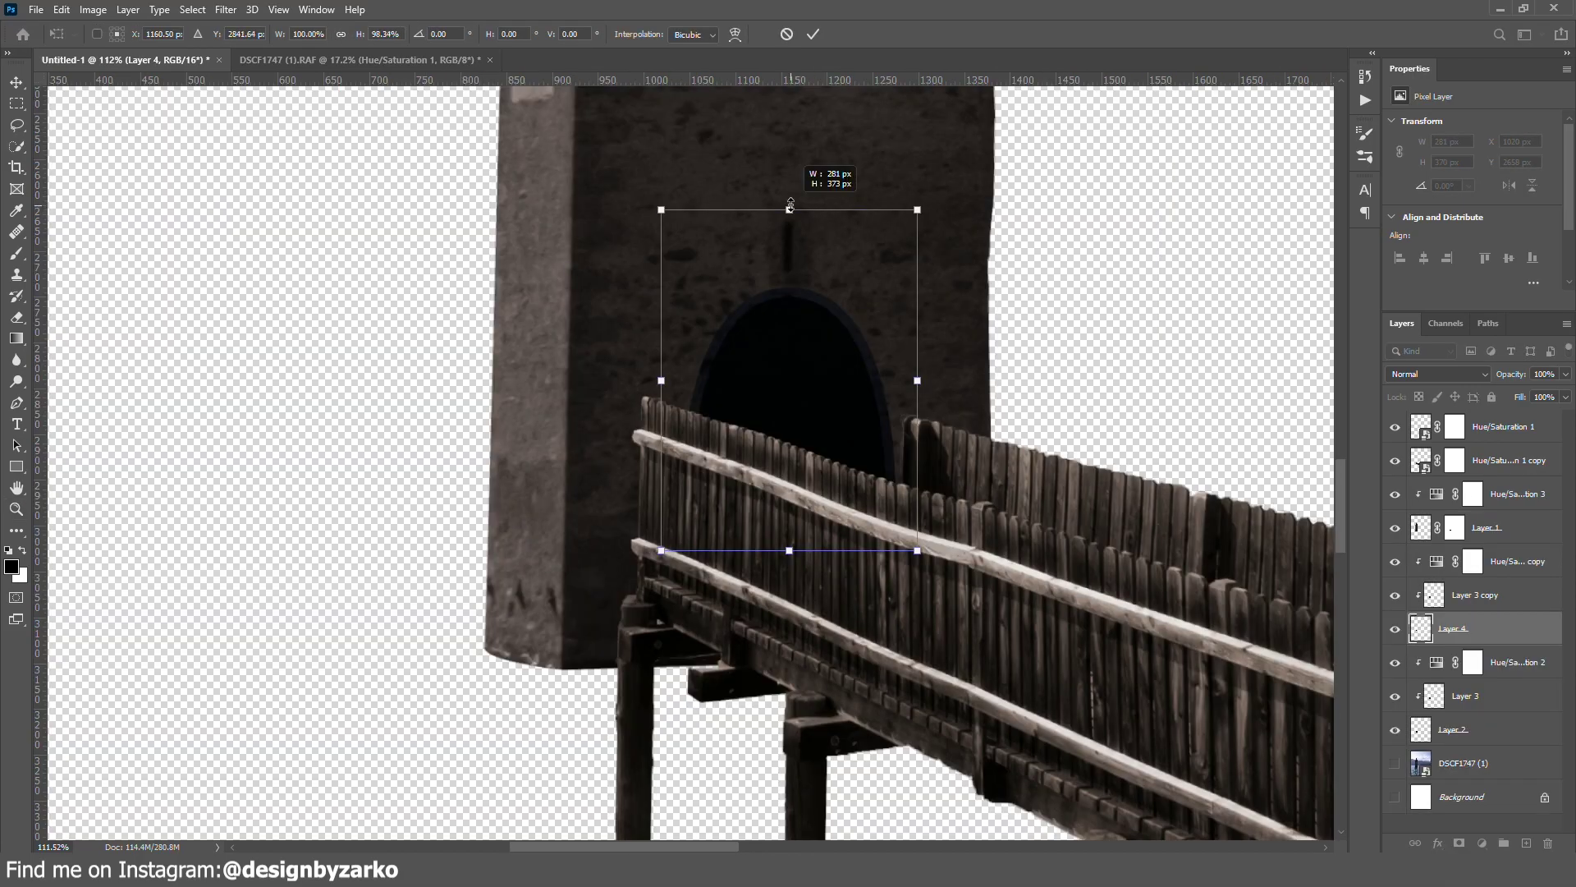
pyautogui.moveTo(789, 208); pyautogui.dragTo(789, 205)
pyautogui.press('Return')
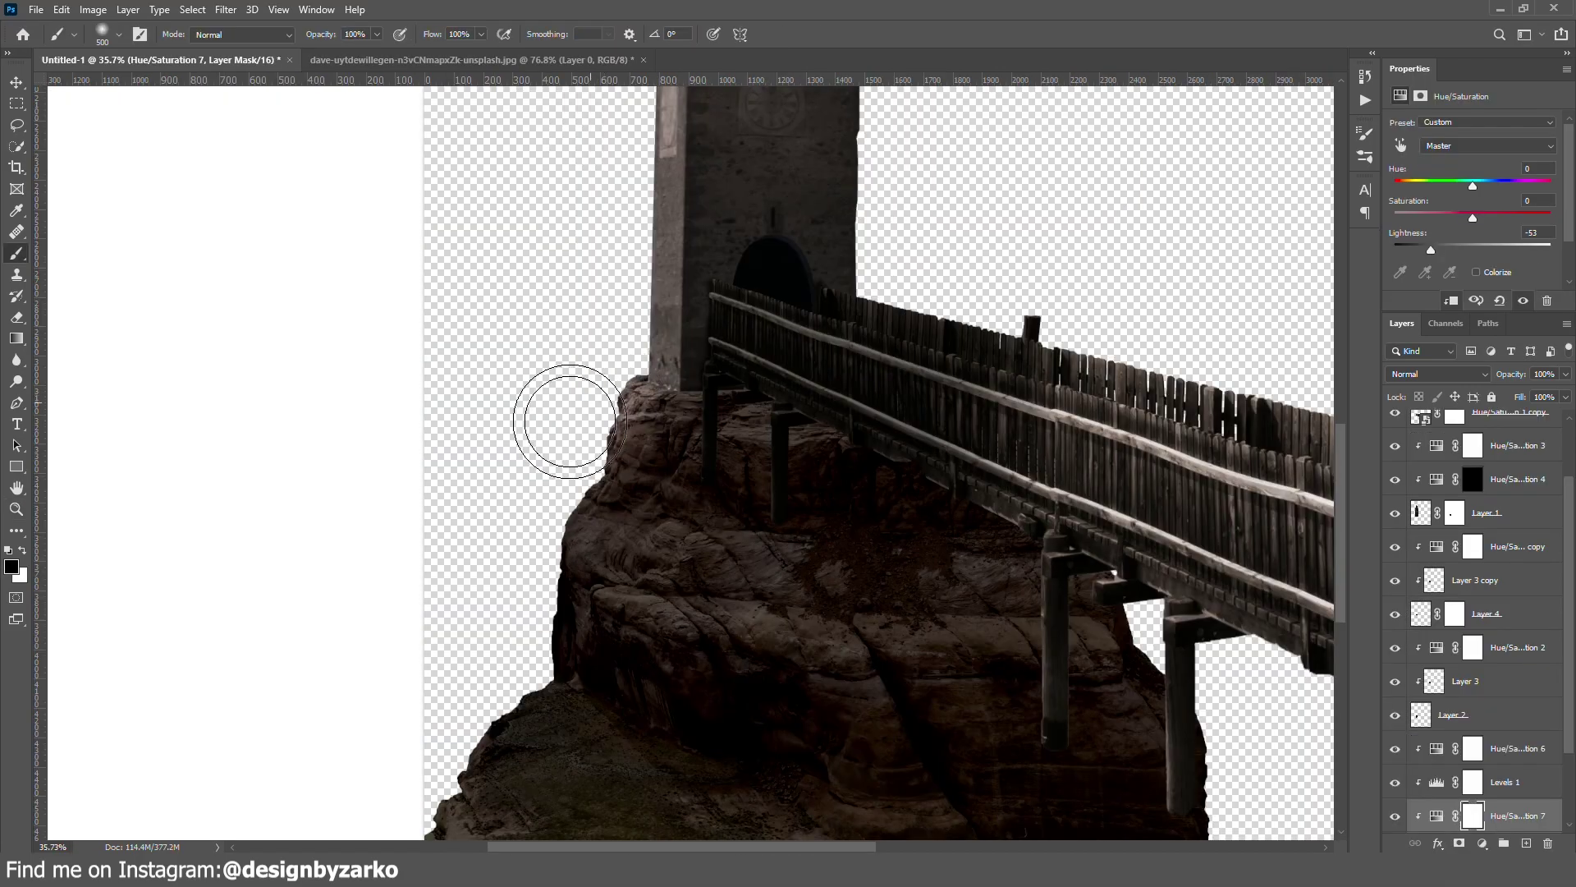
pyautogui.moveTo(568, 422)
pyautogui.mouseDown()
pyautogui.moveTo(474, 761)
pyautogui.moveTo(378, 838)
pyautogui.moveTo(508, 864)
pyautogui.moveTo(462, 874)
pyautogui.moveTo(532, 827)
pyautogui.moveTo(531, 739)
pyautogui.moveTo(572, 784)
pyautogui.moveTo(803, 877)
pyautogui.moveTo(683, 841)
pyautogui.moveTo(516, 741)
pyautogui.moveTo(646, 843)
pyautogui.moveTo(821, 879)
pyautogui.moveTo(522, 830)
pyautogui.mouseUp()
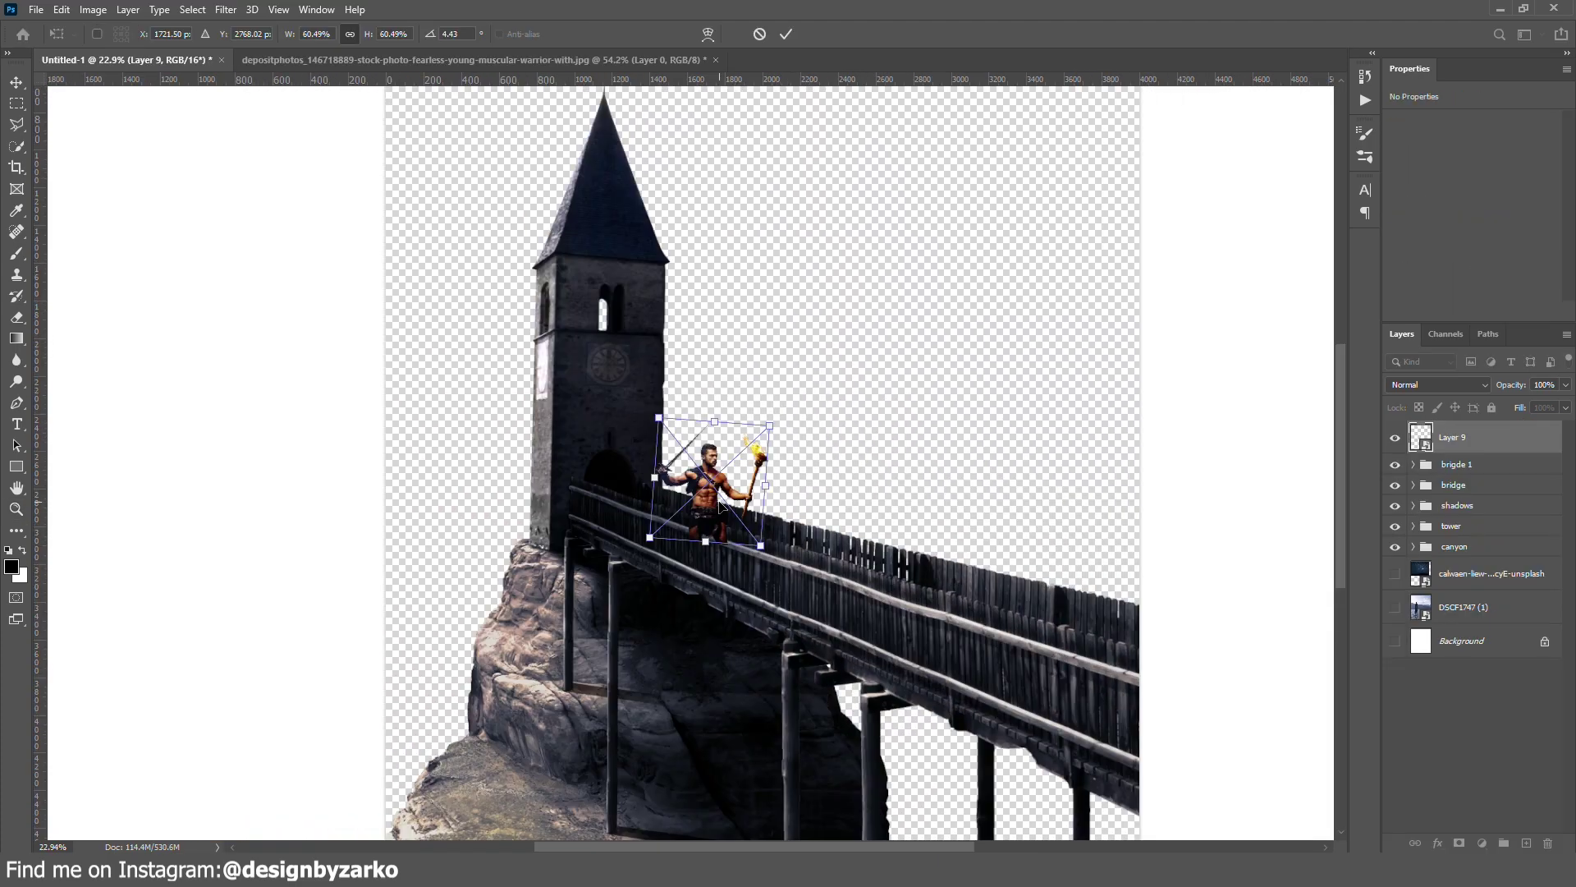
# Step: Move the warrior onto the bridge and paint a Color Dodge torch glow onto the fence planks
pyautogui.moveTo(720, 506); pyautogui.dragTo(756, 509)
pyautogui.press('Return')
pyautogui.press('z')
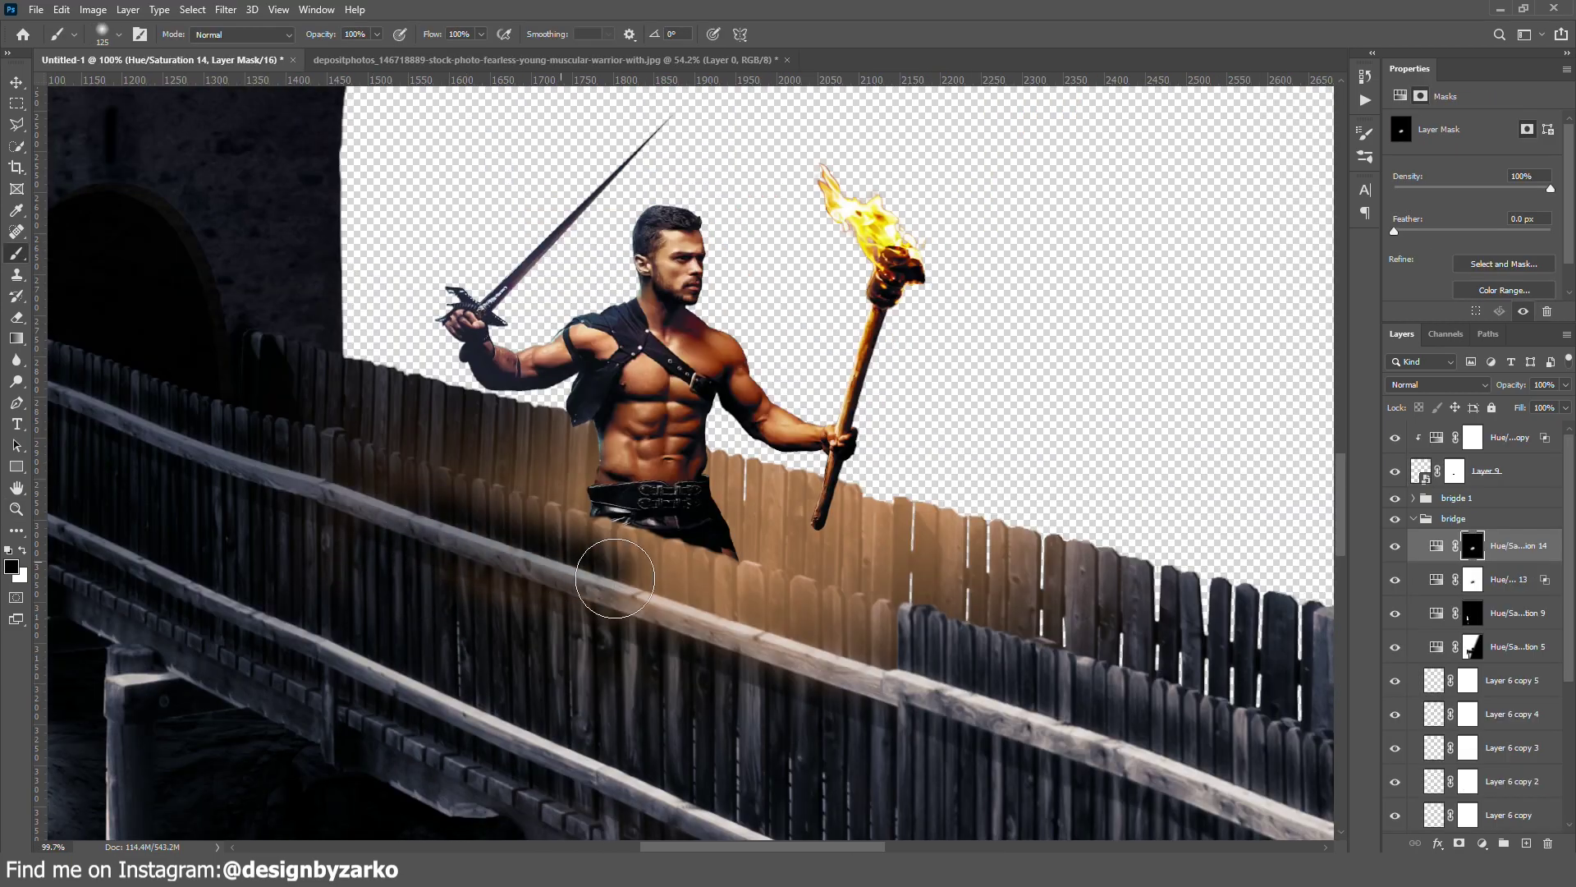
pyautogui.moveTo(615, 578)
pyautogui.mouseDown()
pyautogui.moveTo(393, 493)
pyautogui.moveTo(552, 598)
pyautogui.mouseUp()
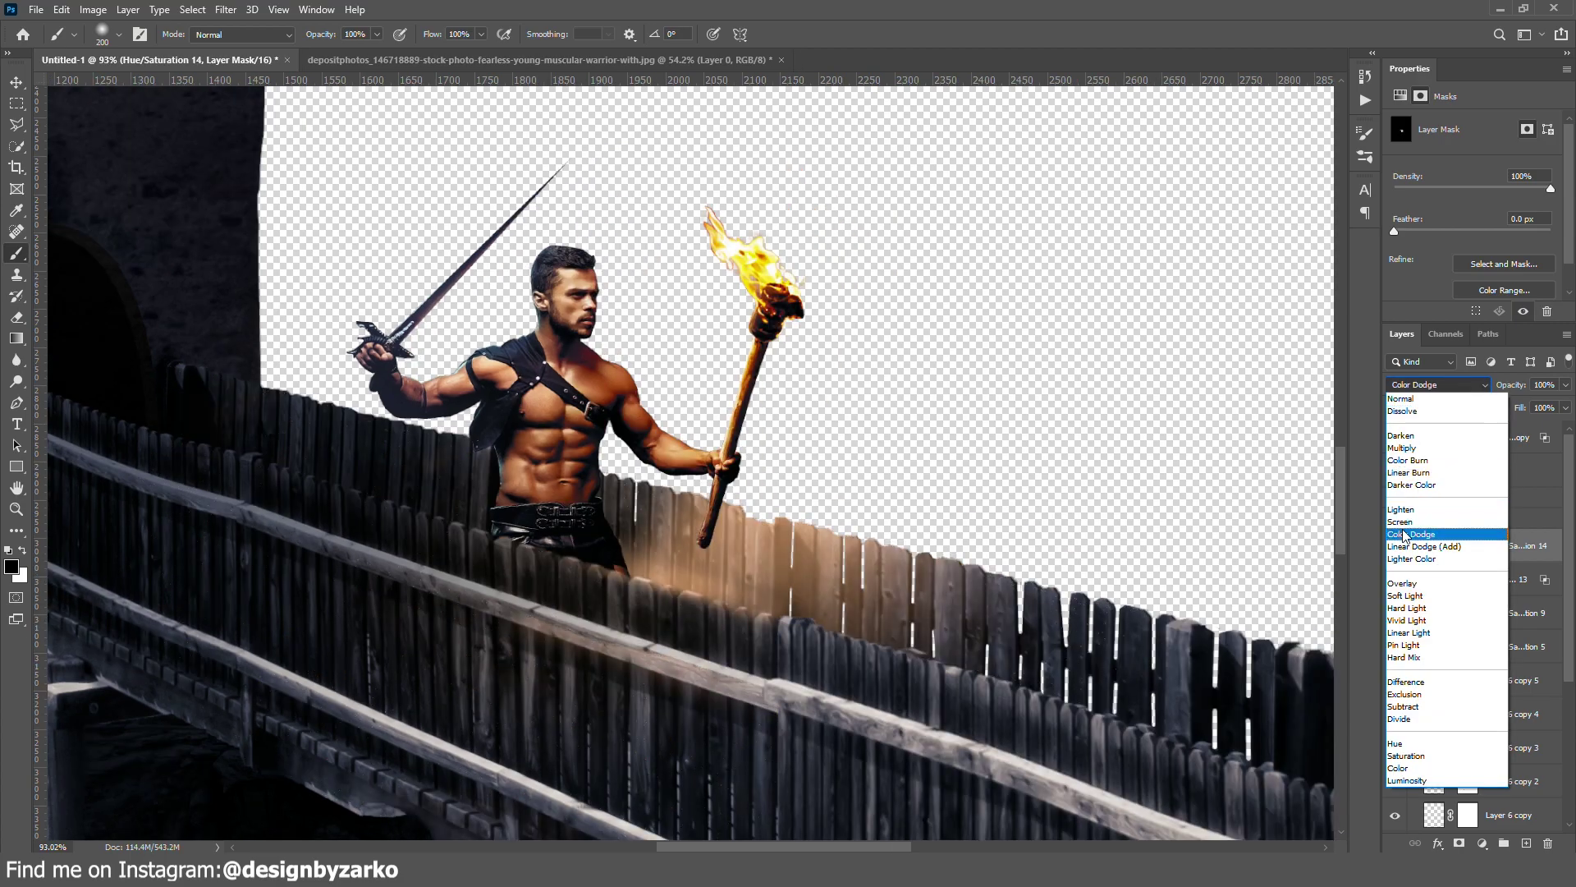
pyautogui.click(1411, 534)
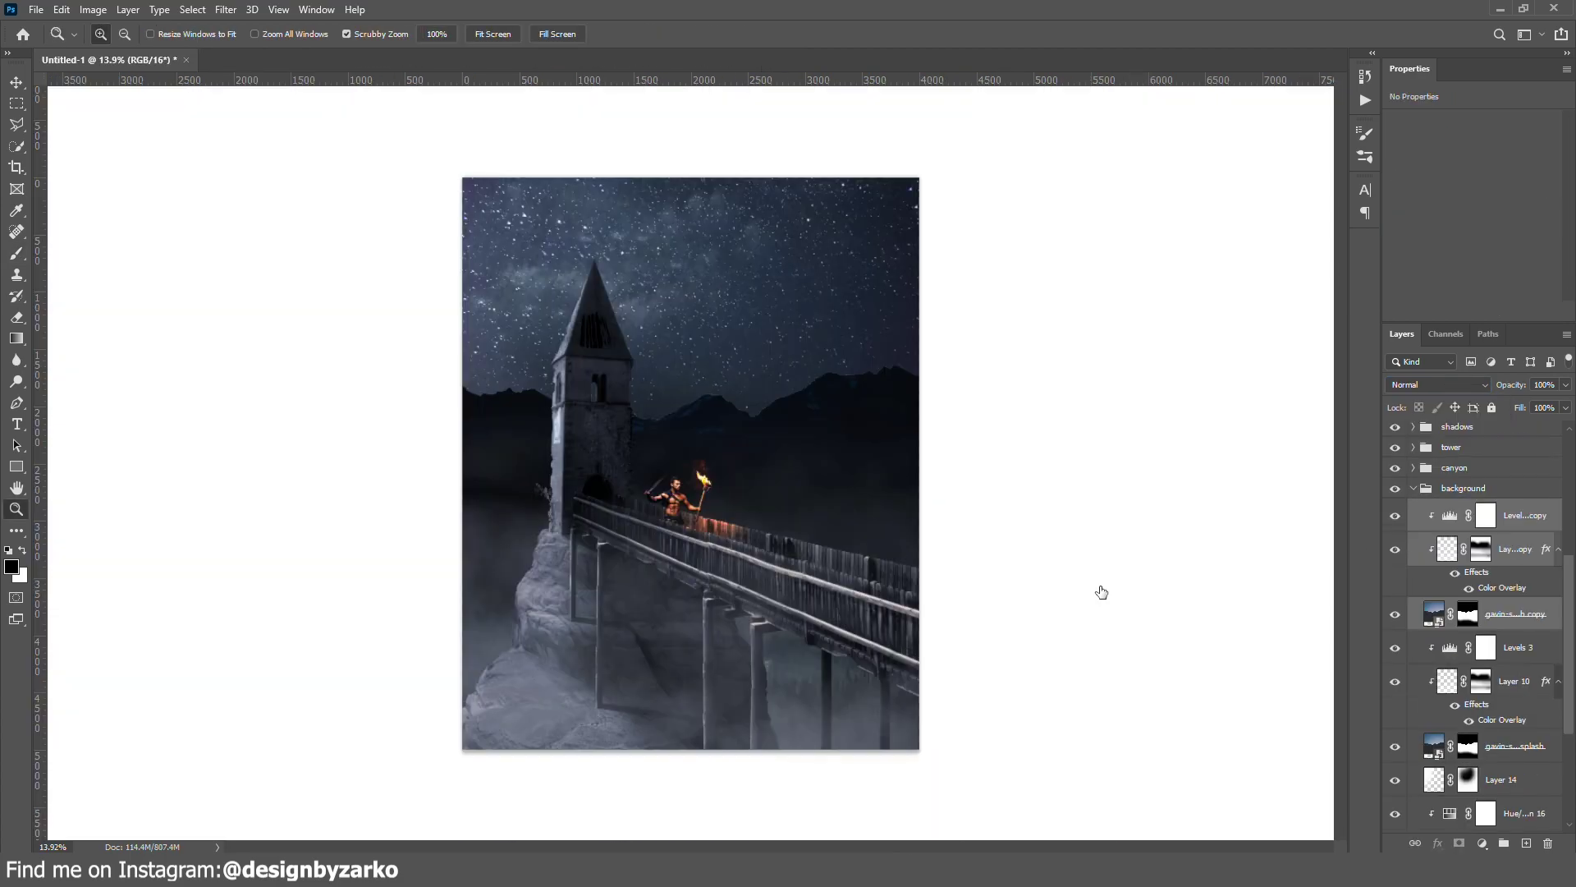
# Step: Flip the starry background horizontally and move it lower in the canvas
pyautogui.hotkey('ctrl', 't')
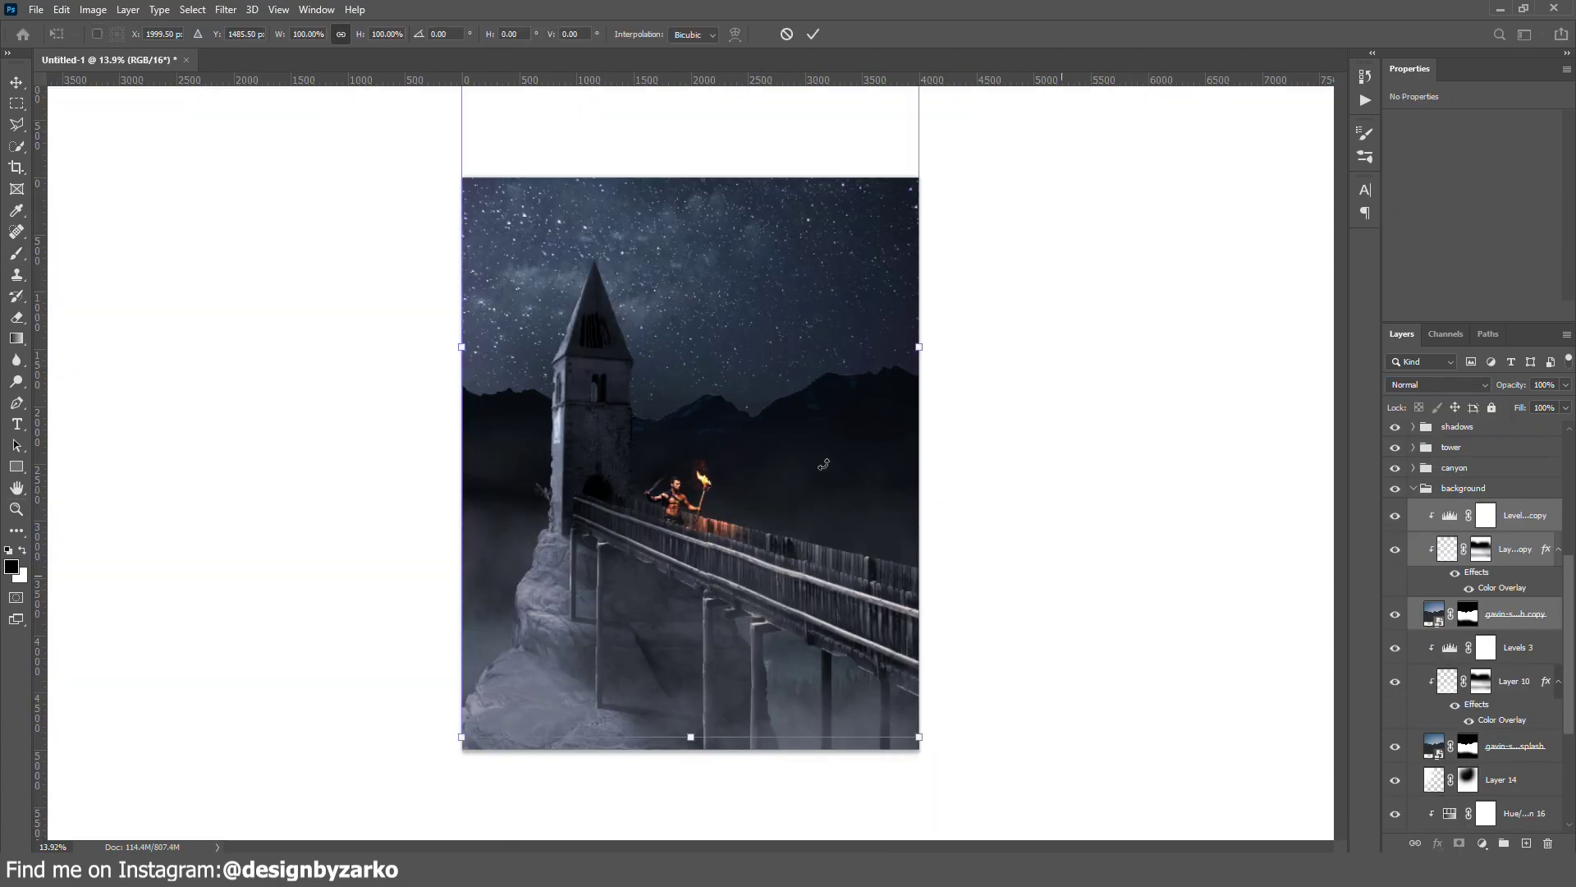
pyautogui.rightClick(795, 445)
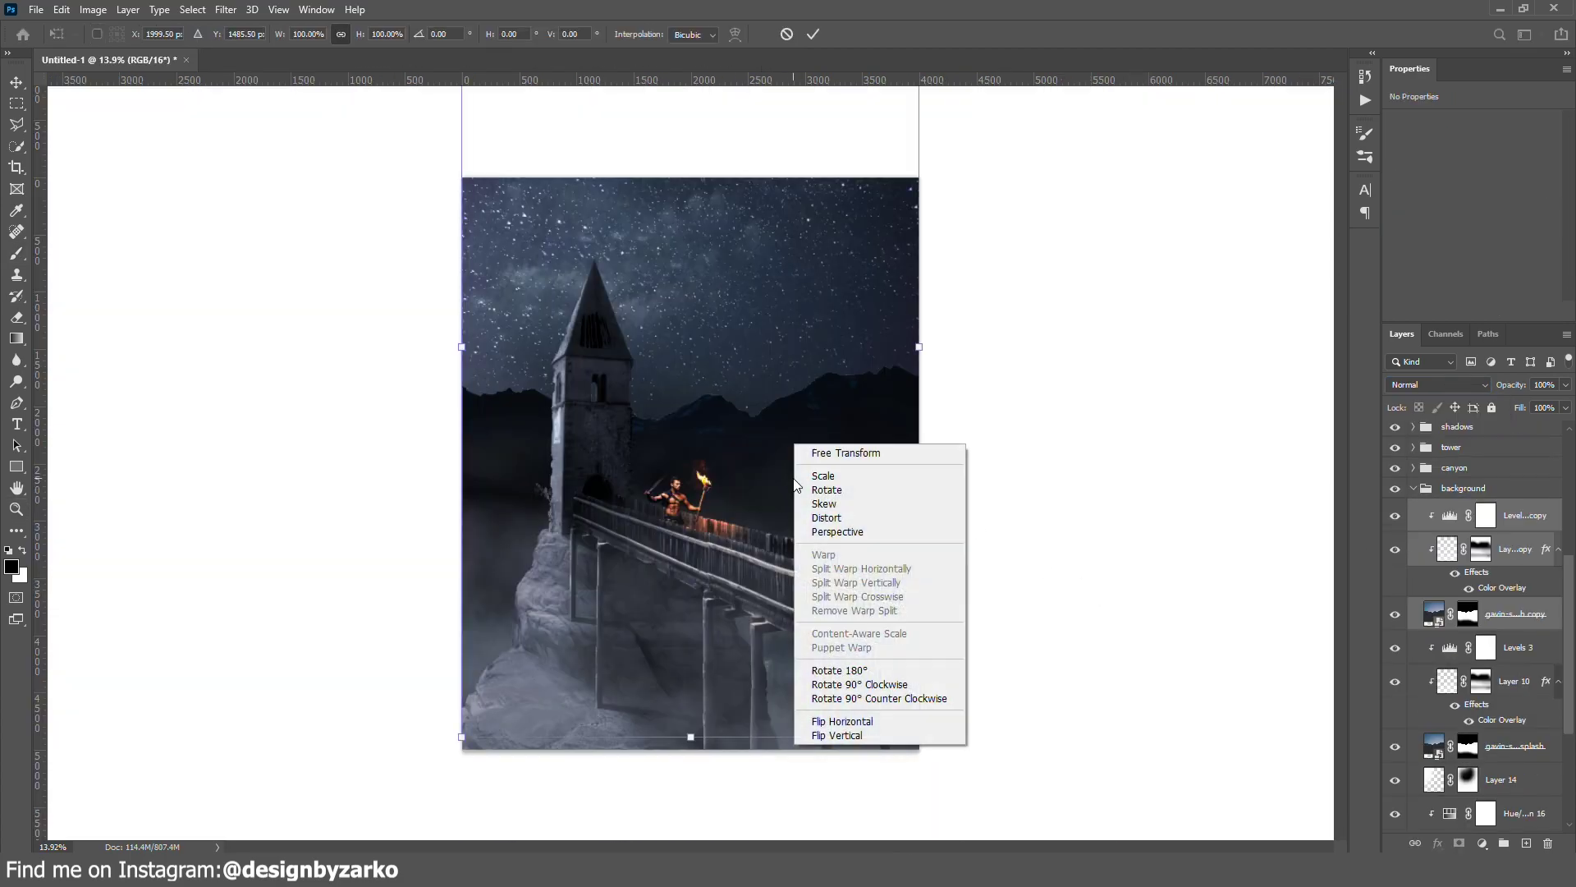
pyautogui.click(826, 721)
pyautogui.moveTo(770, 526); pyautogui.dragTo(762, 597)
pyautogui.hotkey('ctrl', 'h')
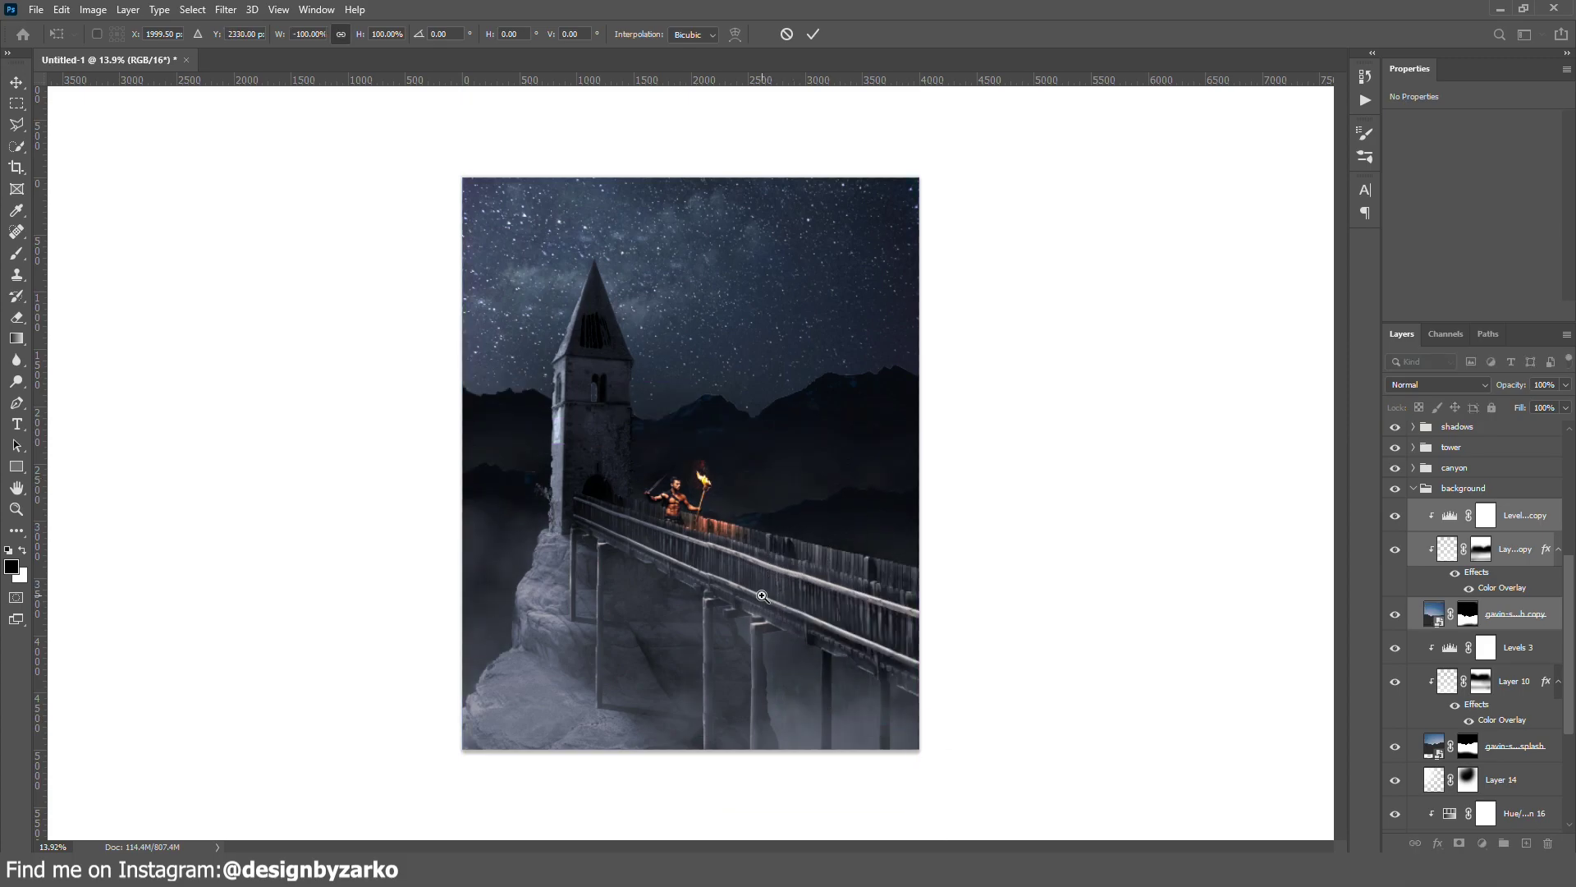
# Step: Commit the placed cloudy mountain image and move it down on the canvas
pyautogui.press('Return')
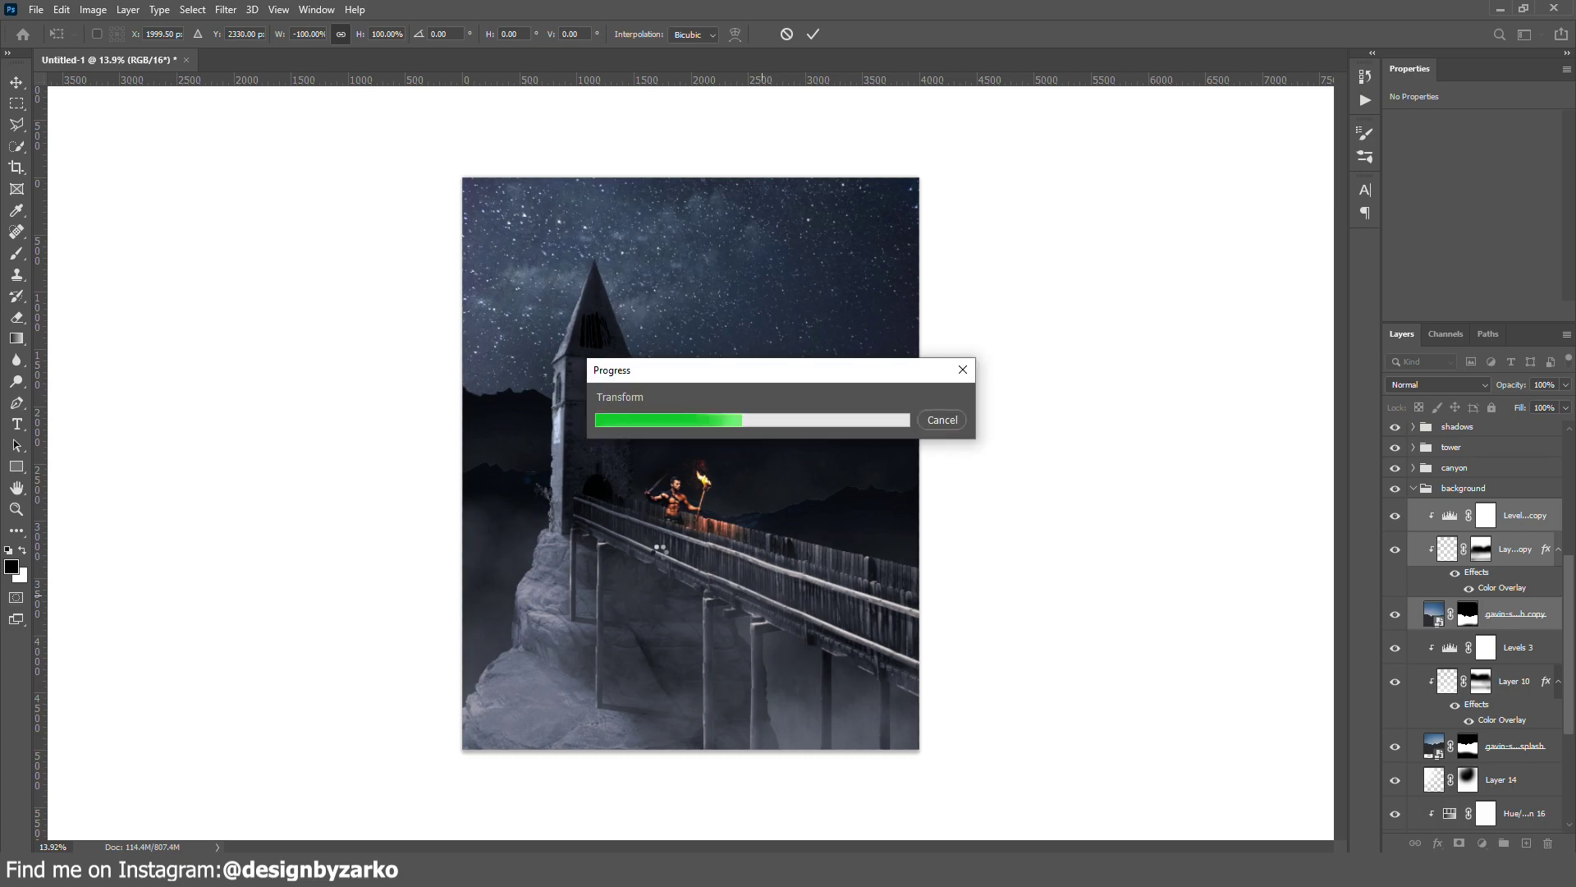
pyautogui.moveTo(720, 405); pyautogui.dragTo(953, 457)
pyautogui.moveTo(665, 421); pyautogui.dragTo(610, 415)
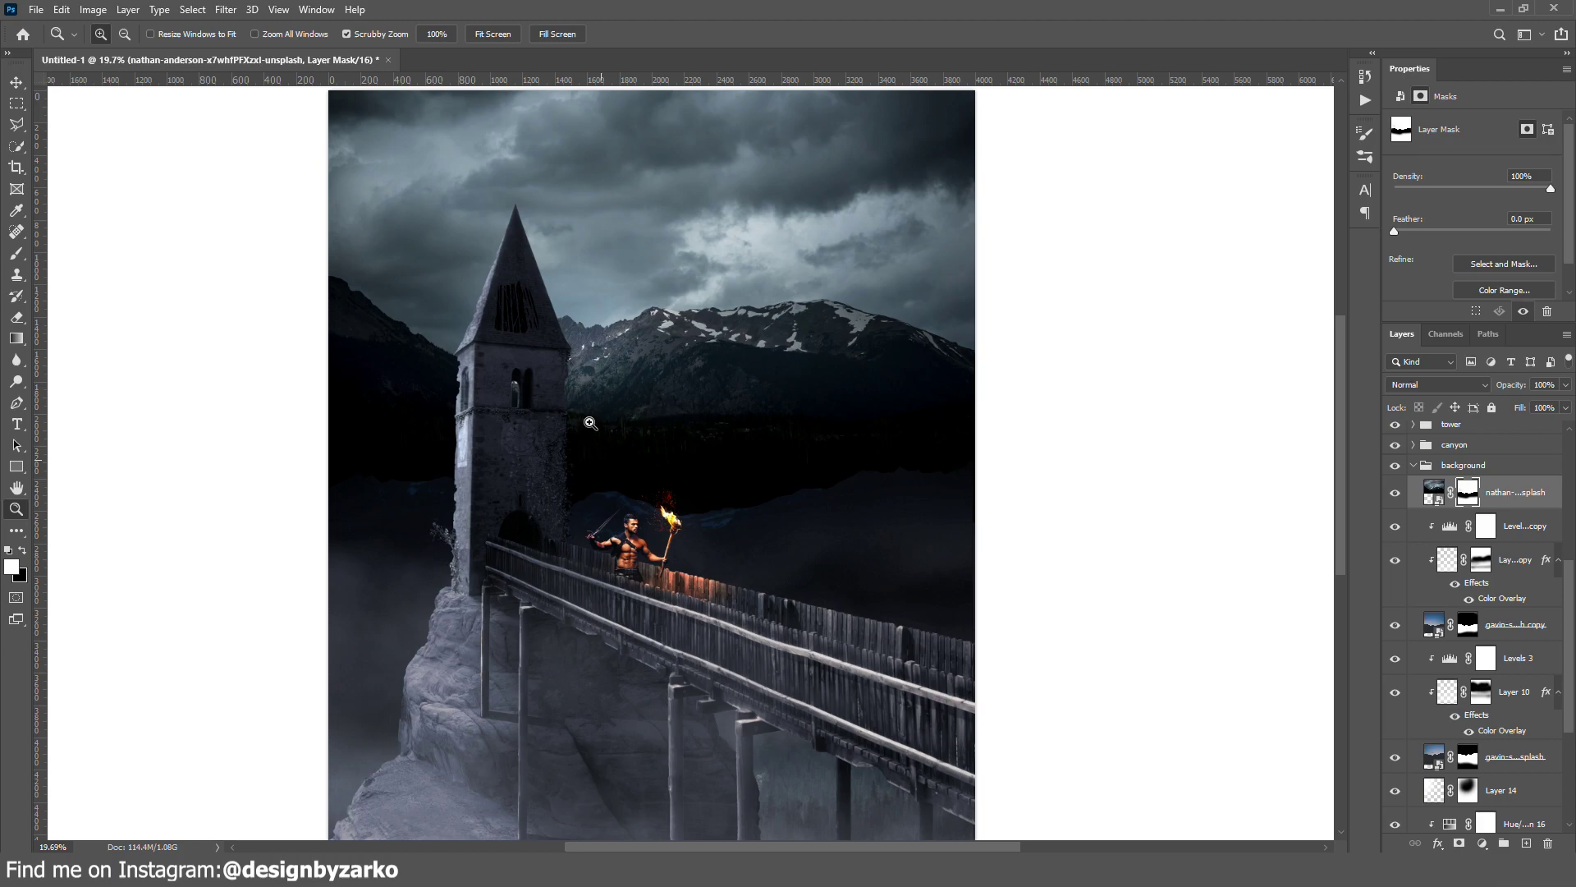
pyautogui.moveTo(544, 346); pyautogui.dragTo(575, 338)
pyautogui.click(1434, 491)
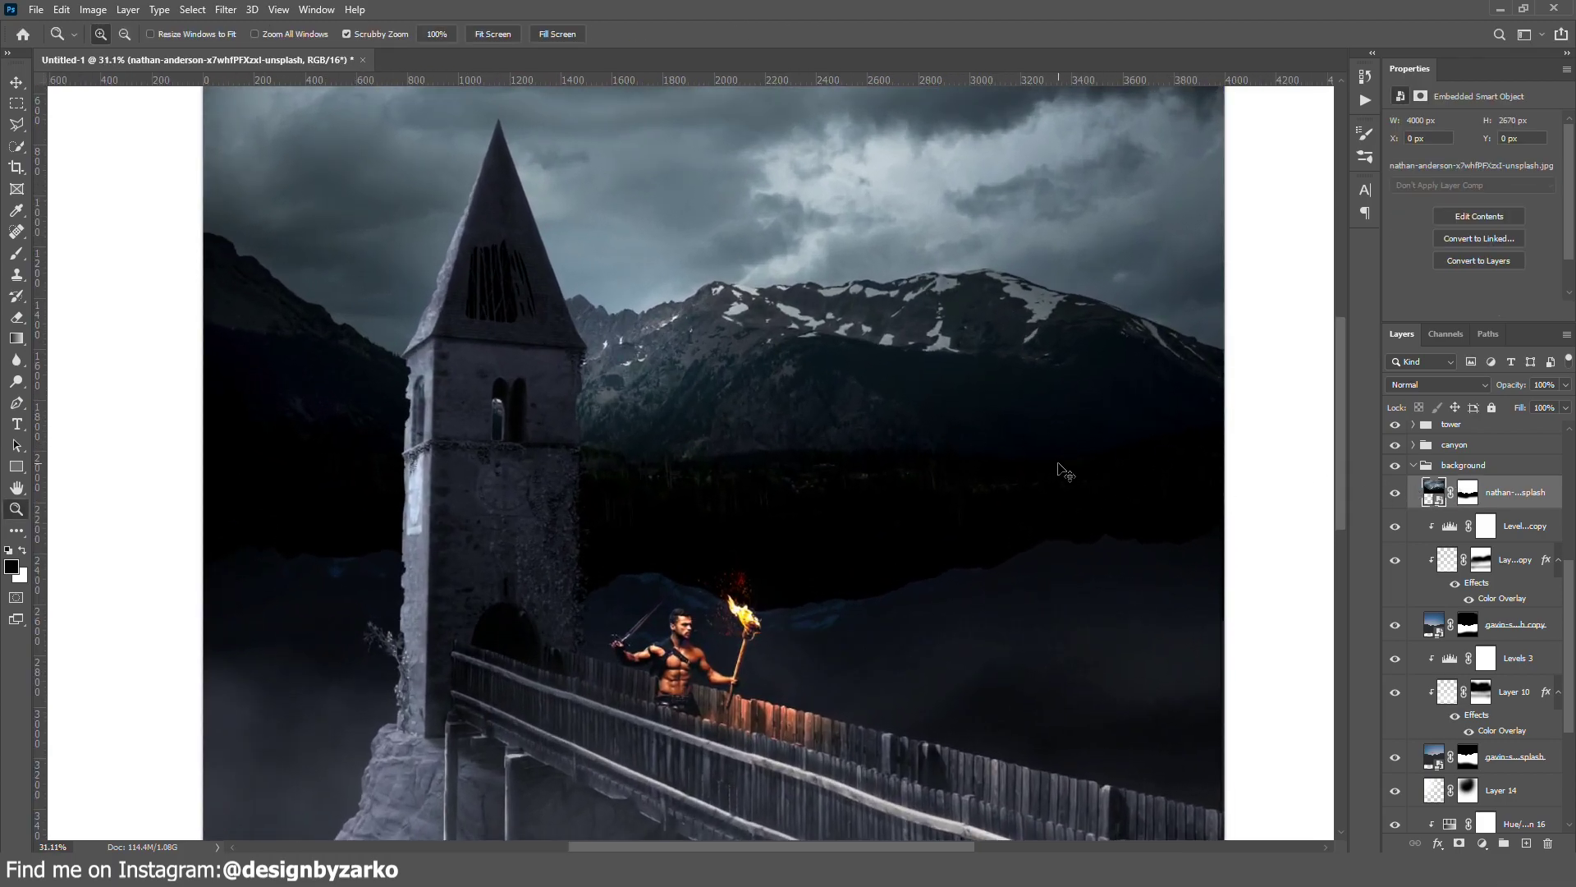
pyautogui.hotkey('ctrl', 't')
pyautogui.moveTo(907, 396); pyautogui.dragTo(909, 493)
pyautogui.press('Return')
# Step: Lower the cloudy sky further and stretch its top edge up to the canvas top
pyautogui.press('z')
pyautogui.moveTo(690, 394); pyautogui.dragTo(621, 394)
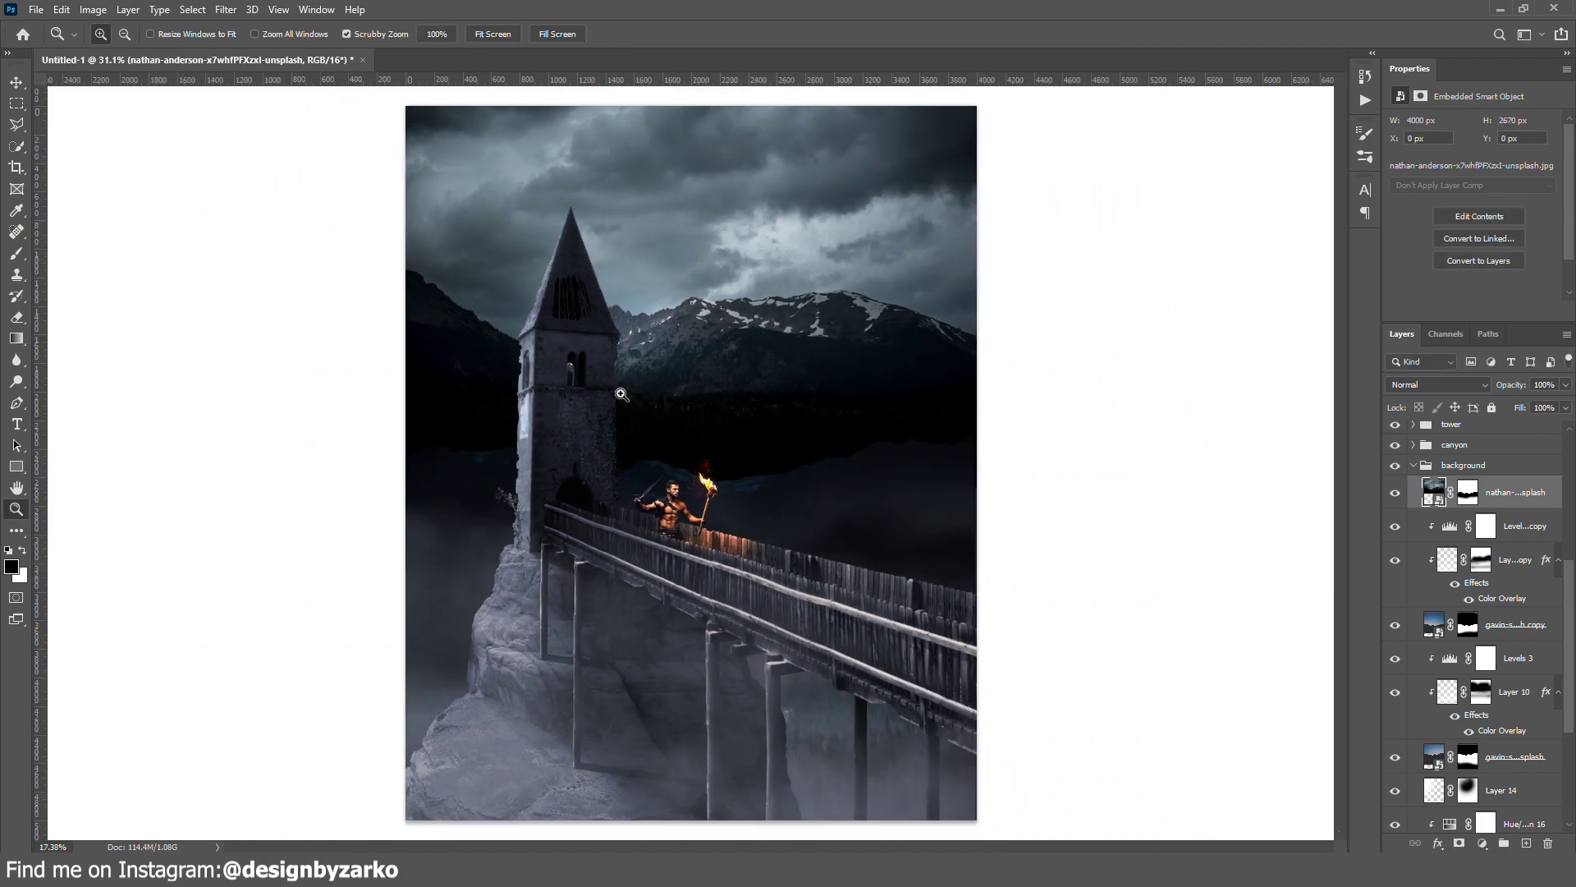
pyautogui.hotkey('ctrl', 't')
pyautogui.moveTo(732, 279); pyautogui.dragTo(732, 360)
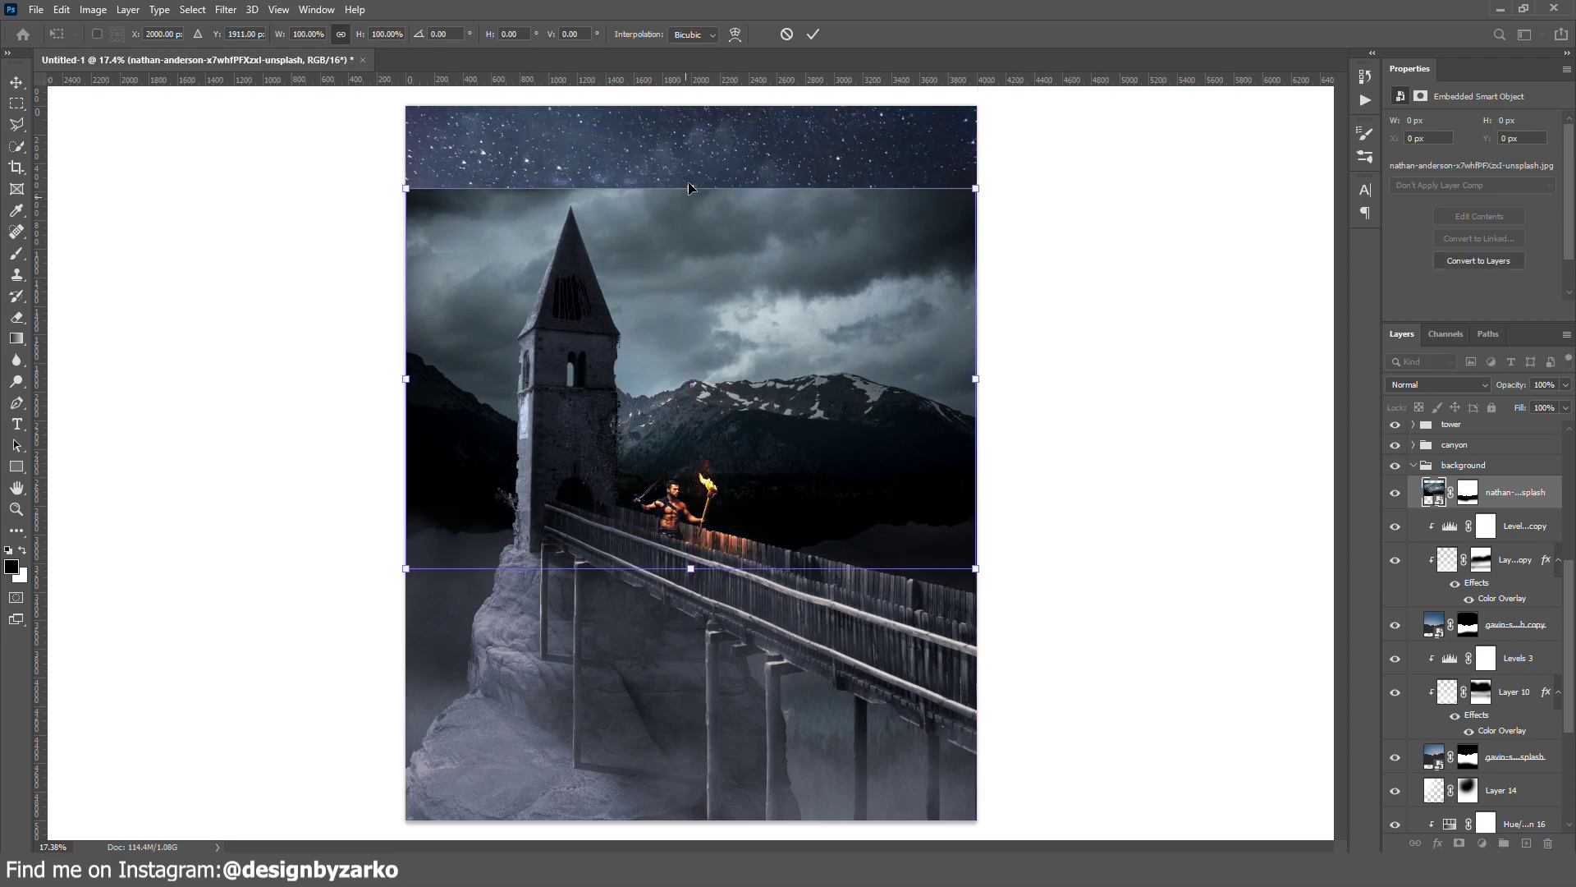
pyautogui.moveTo(690, 188); pyautogui.dragTo(689, 107)
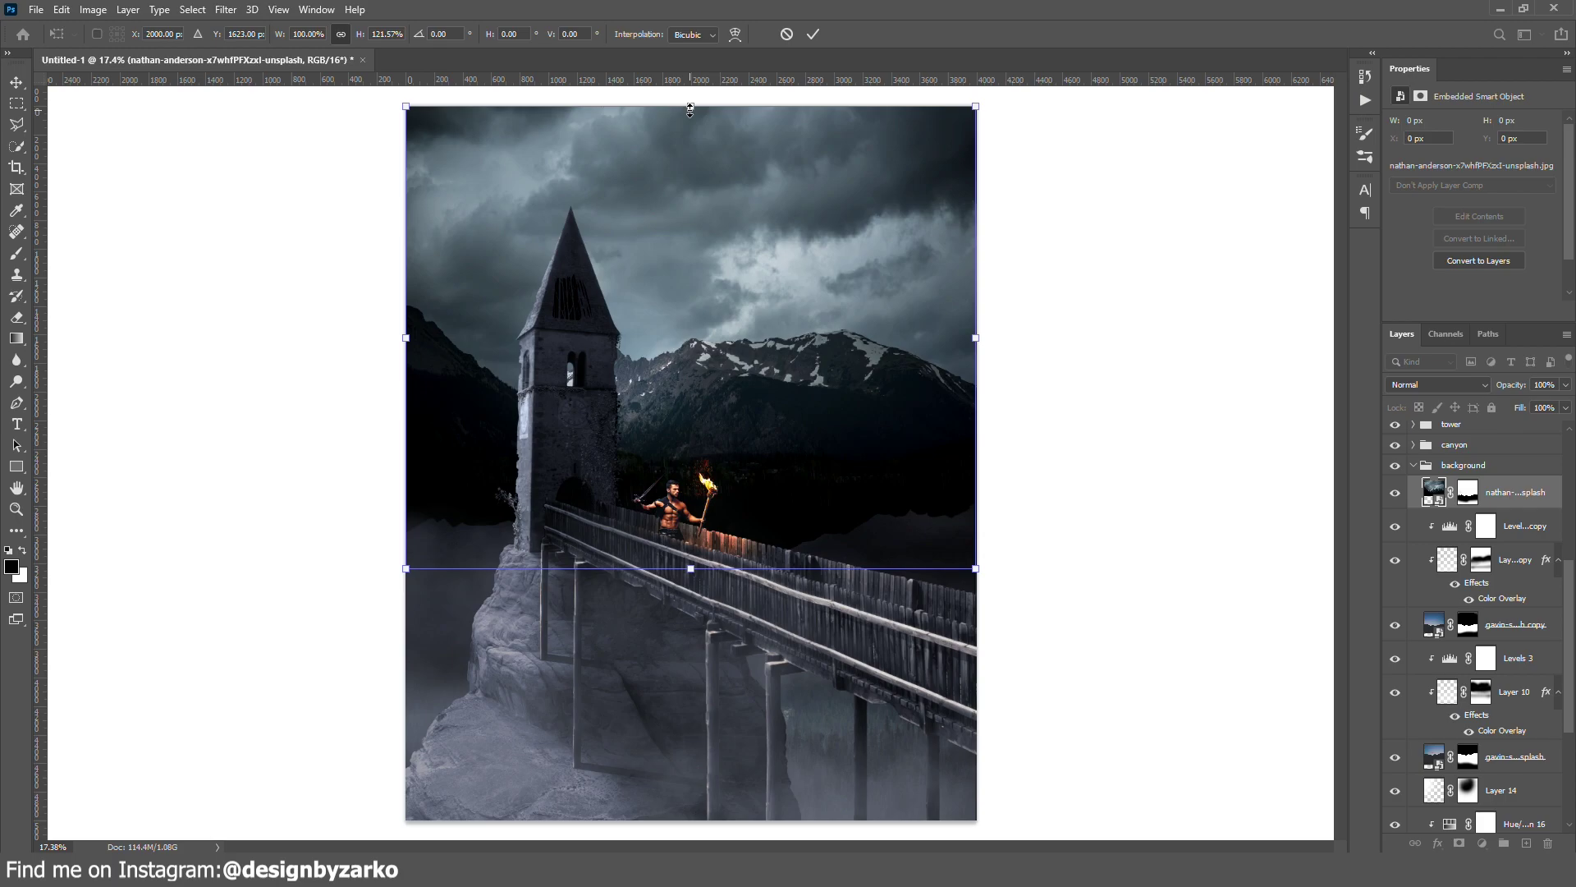
pyautogui.press('Return')
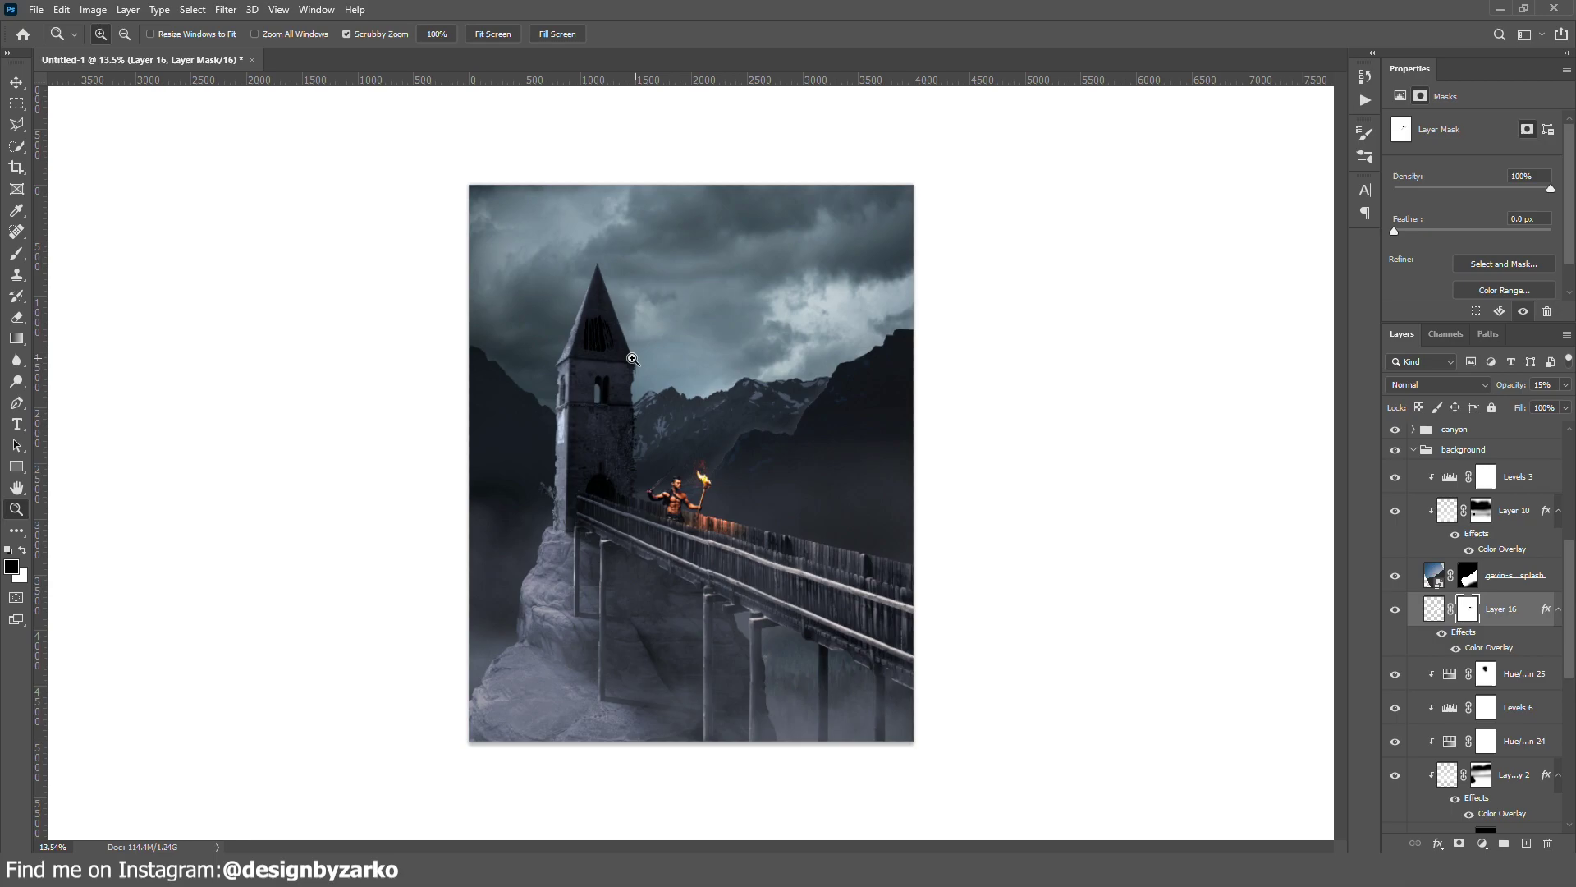
# Step: Collapse the creeper group and mask the skeleton's lower leg behind the fence with an 80 px brush
pyautogui.moveTo(609, 349); pyautogui.dragTo(646, 308)
pyautogui.moveTo(701, 565); pyautogui.dragTo(898, 563)
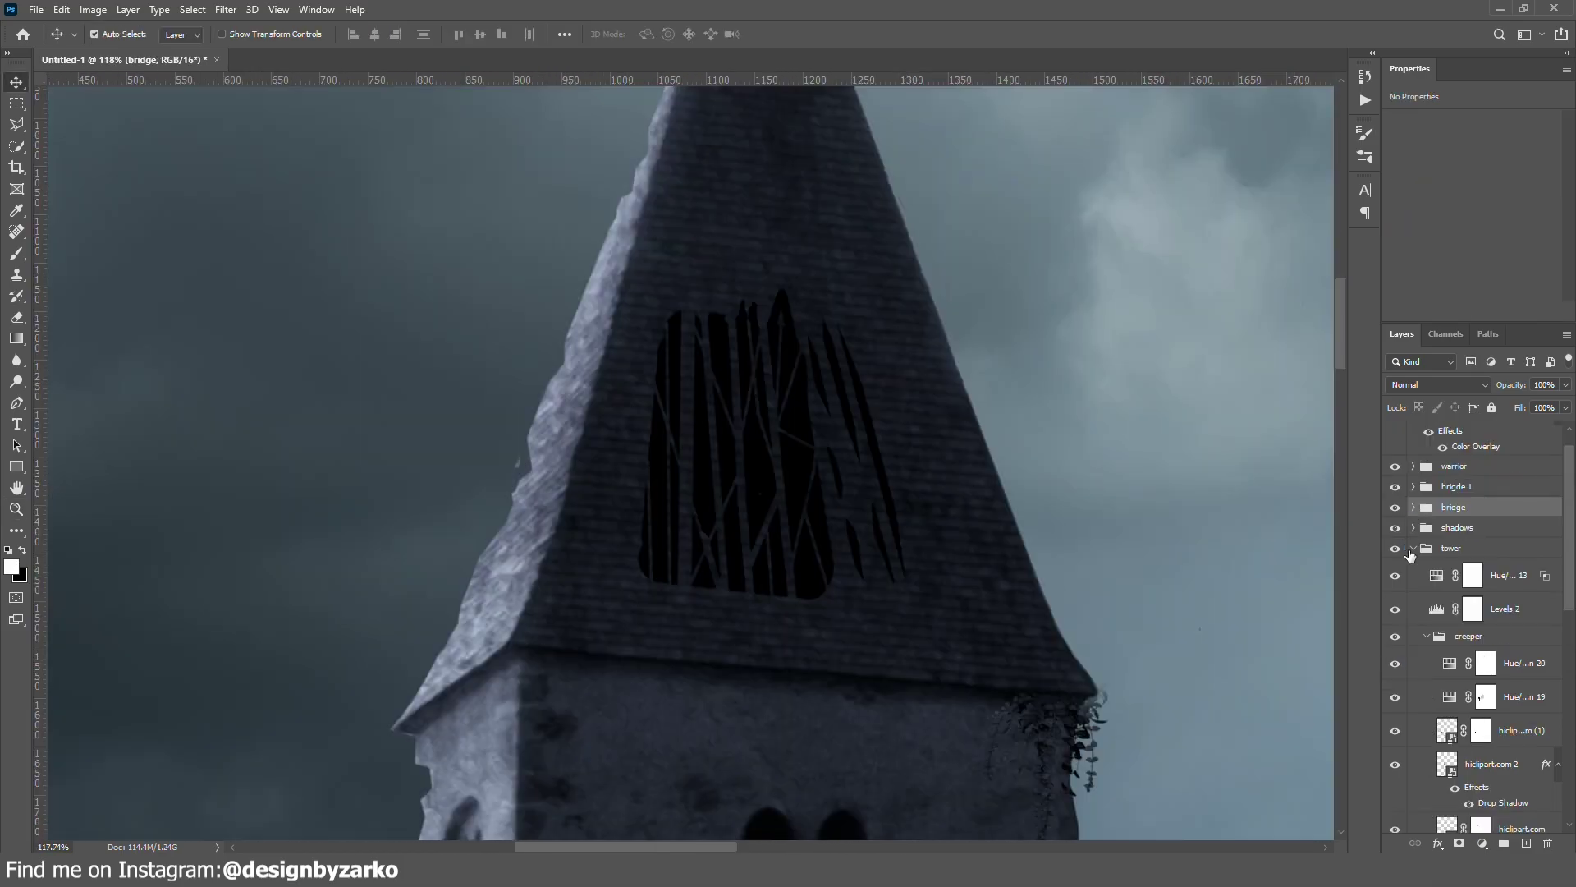
pyautogui.scroll(-3, 1570, 503)
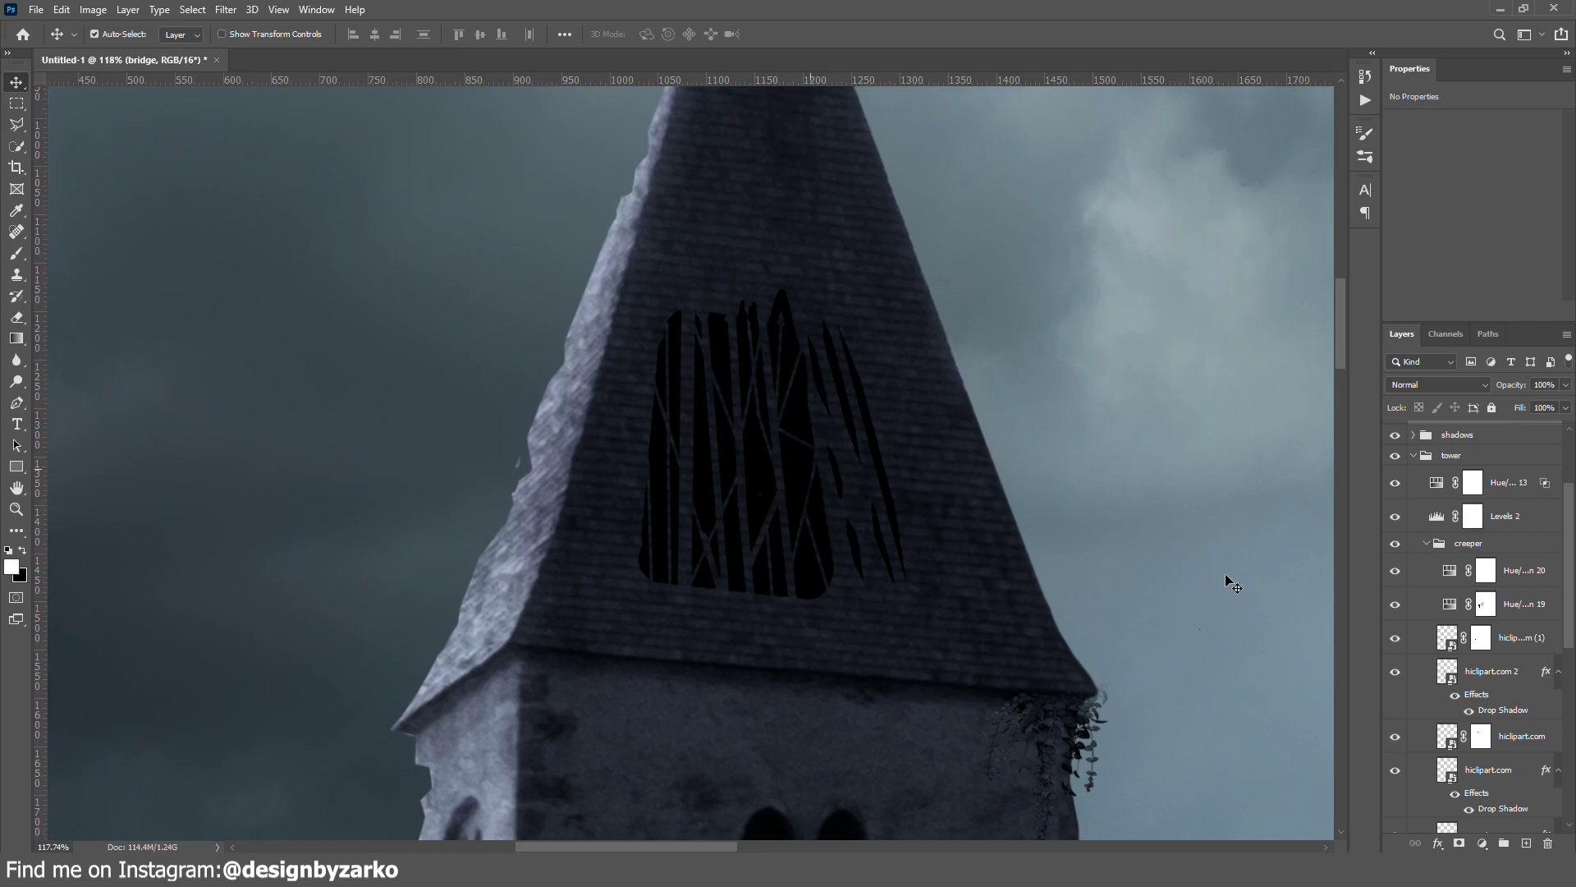
pyautogui.click(1428, 545)
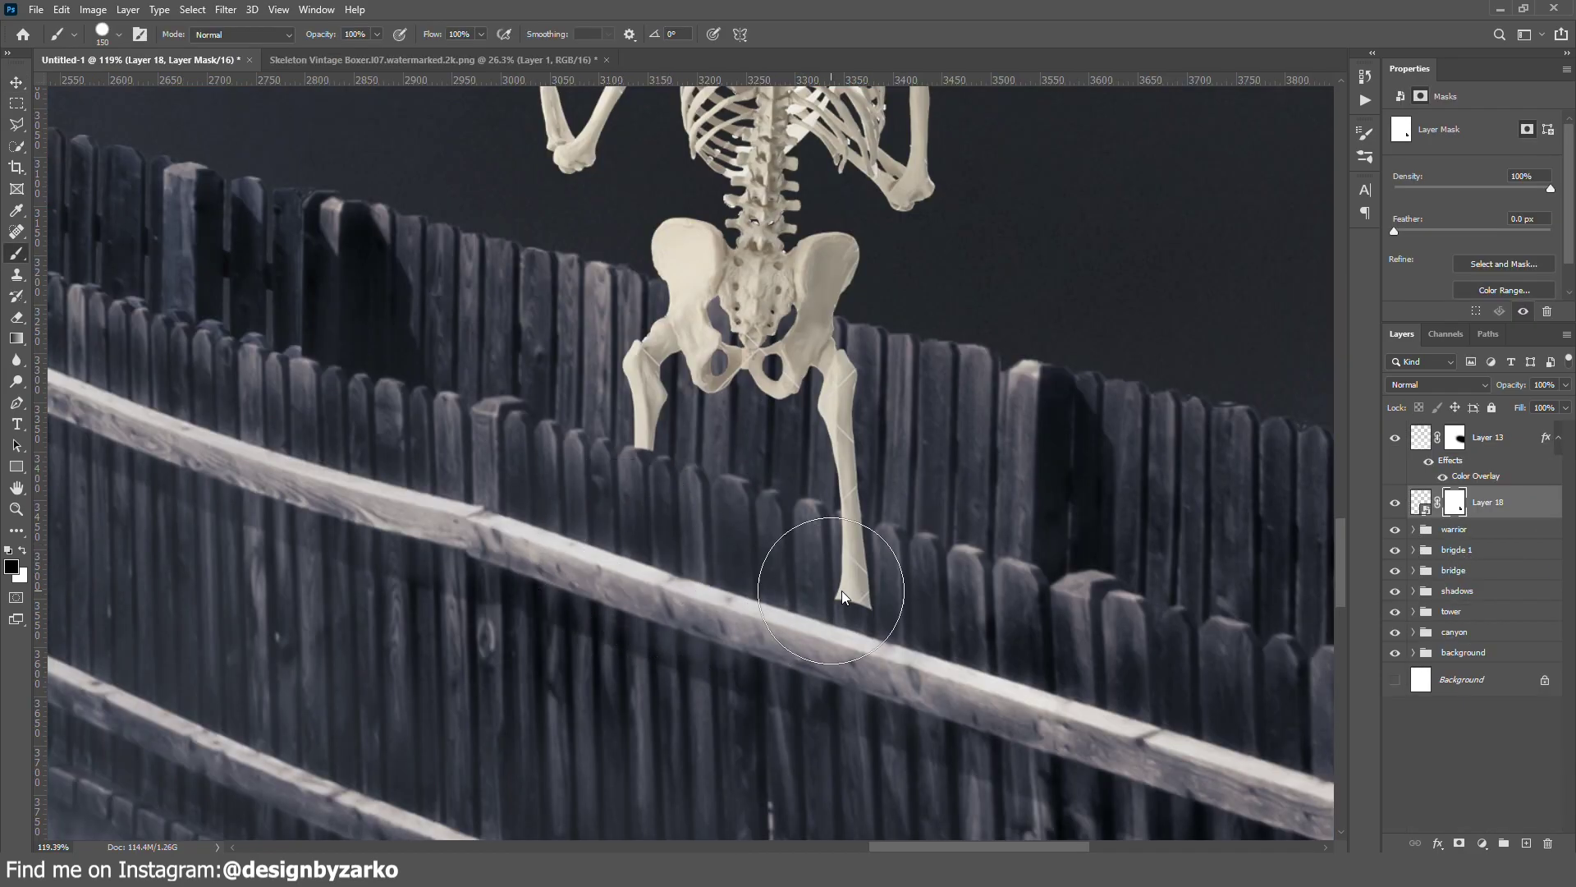
pyautogui.press('[')
pyautogui.press('[')
pyautogui.press('[')
pyautogui.press('[')
pyautogui.moveTo(854, 611); pyautogui.dragTo(848, 552)
# Step: Rotate the sword and move it into the skeleton's bony hand
pyautogui.press('z')
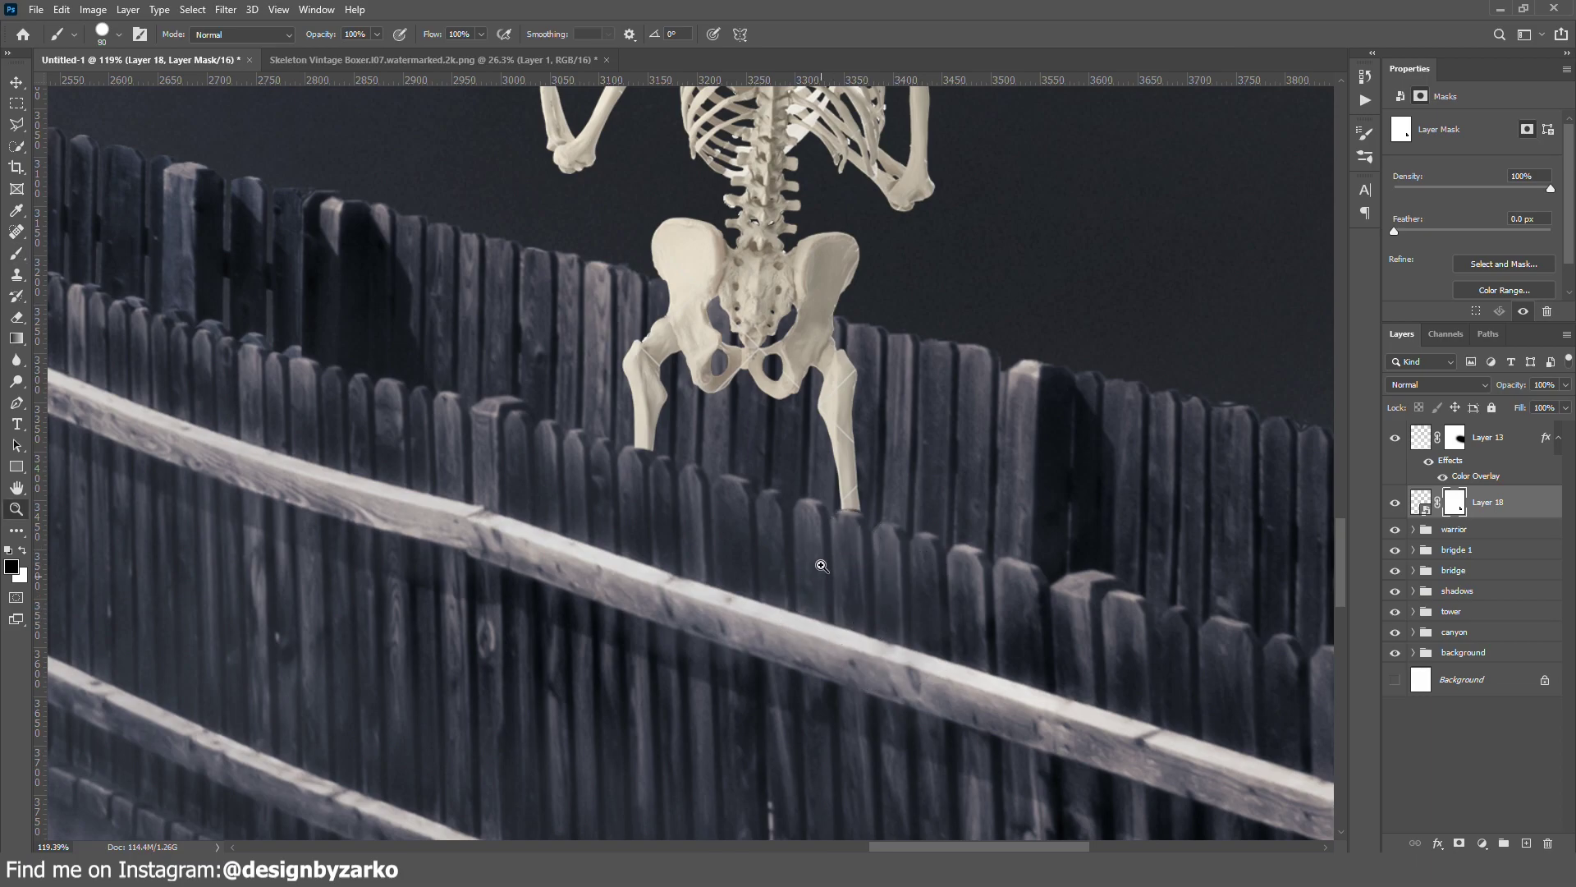
pyautogui.keyDown('alt'); pyautogui.click(822, 566); pyautogui.keyUp('alt')
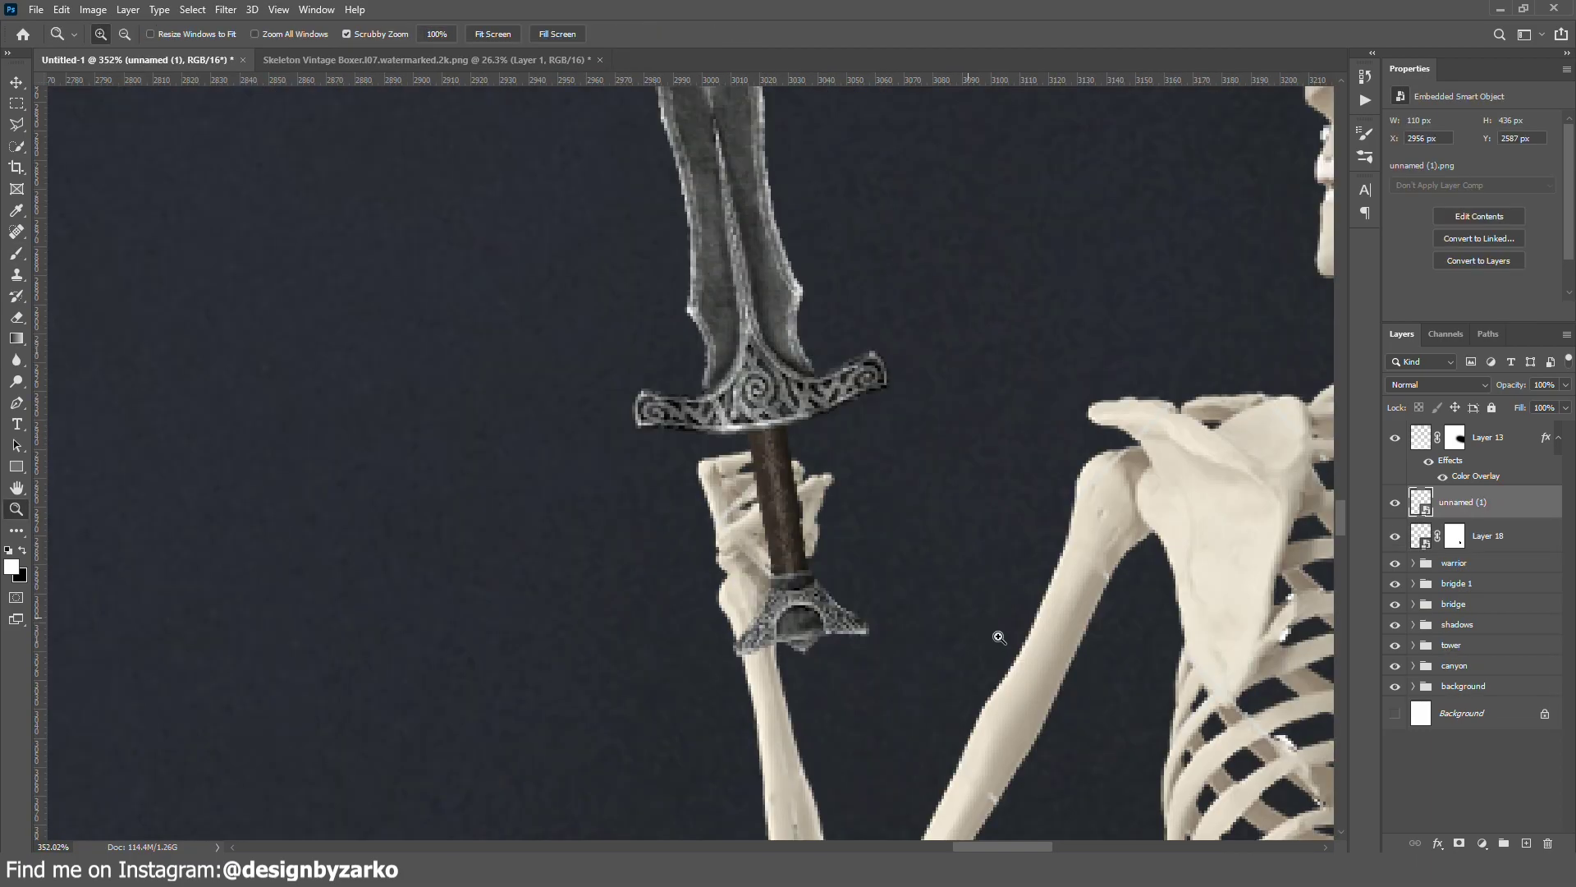
pyautogui.hotkey('ctrl', 't')
pyautogui.moveTo(999, 637); pyautogui.dragTo(1060, 612)
pyautogui.moveTo(821, 579); pyautogui.dragTo(829, 584)
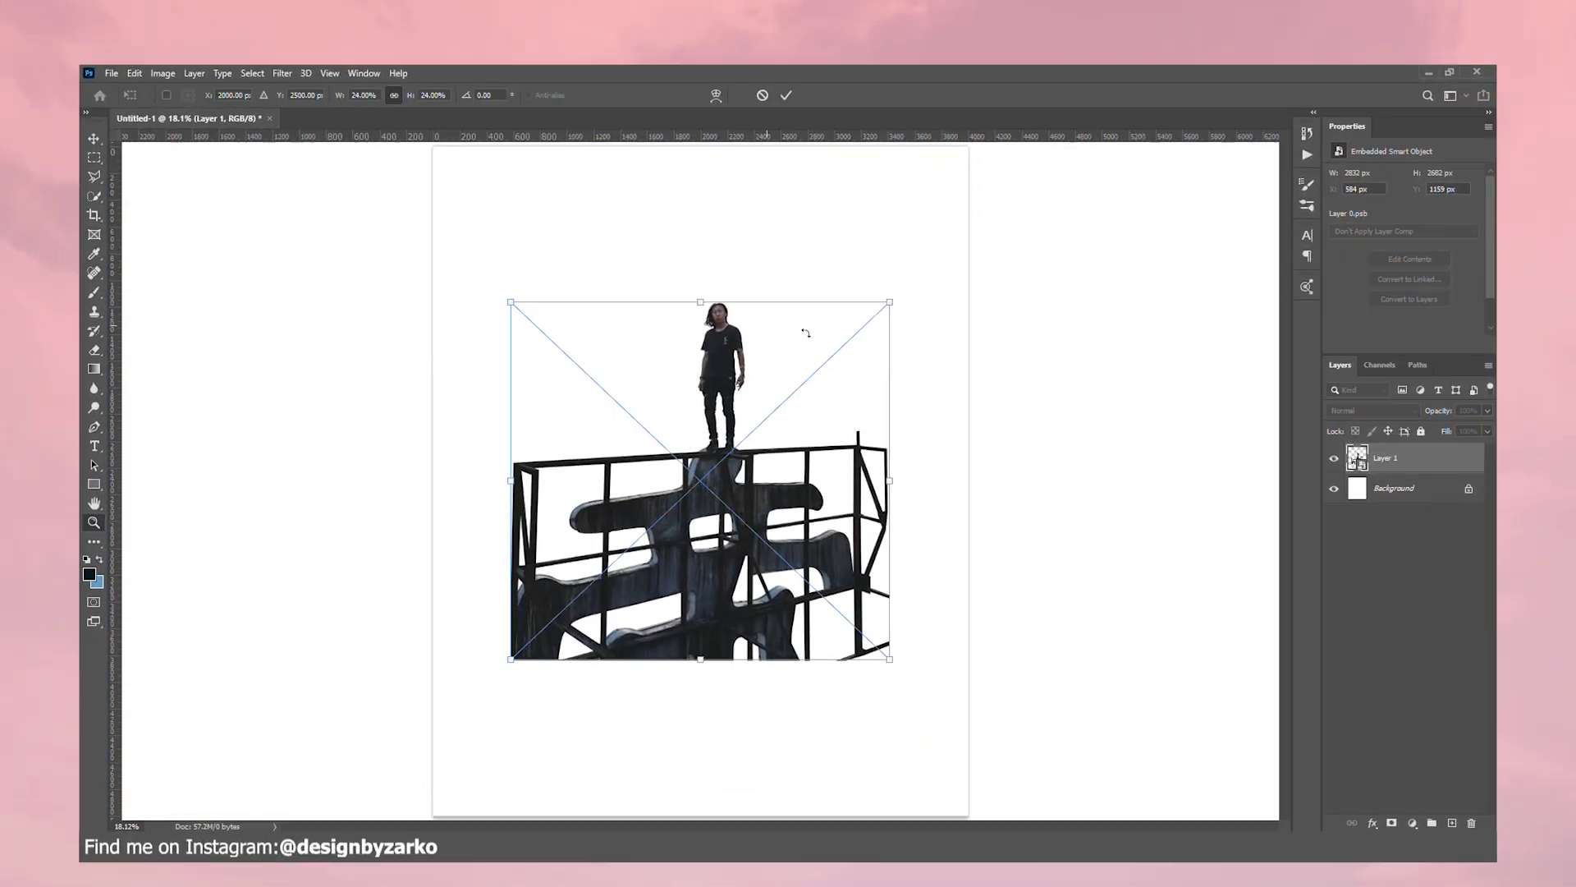
# Step: Enlarge the rooftop photo and move it down to the canvas bottom
pyautogui.moveTo(812, 304); pyautogui.dragTo(1023, 198)
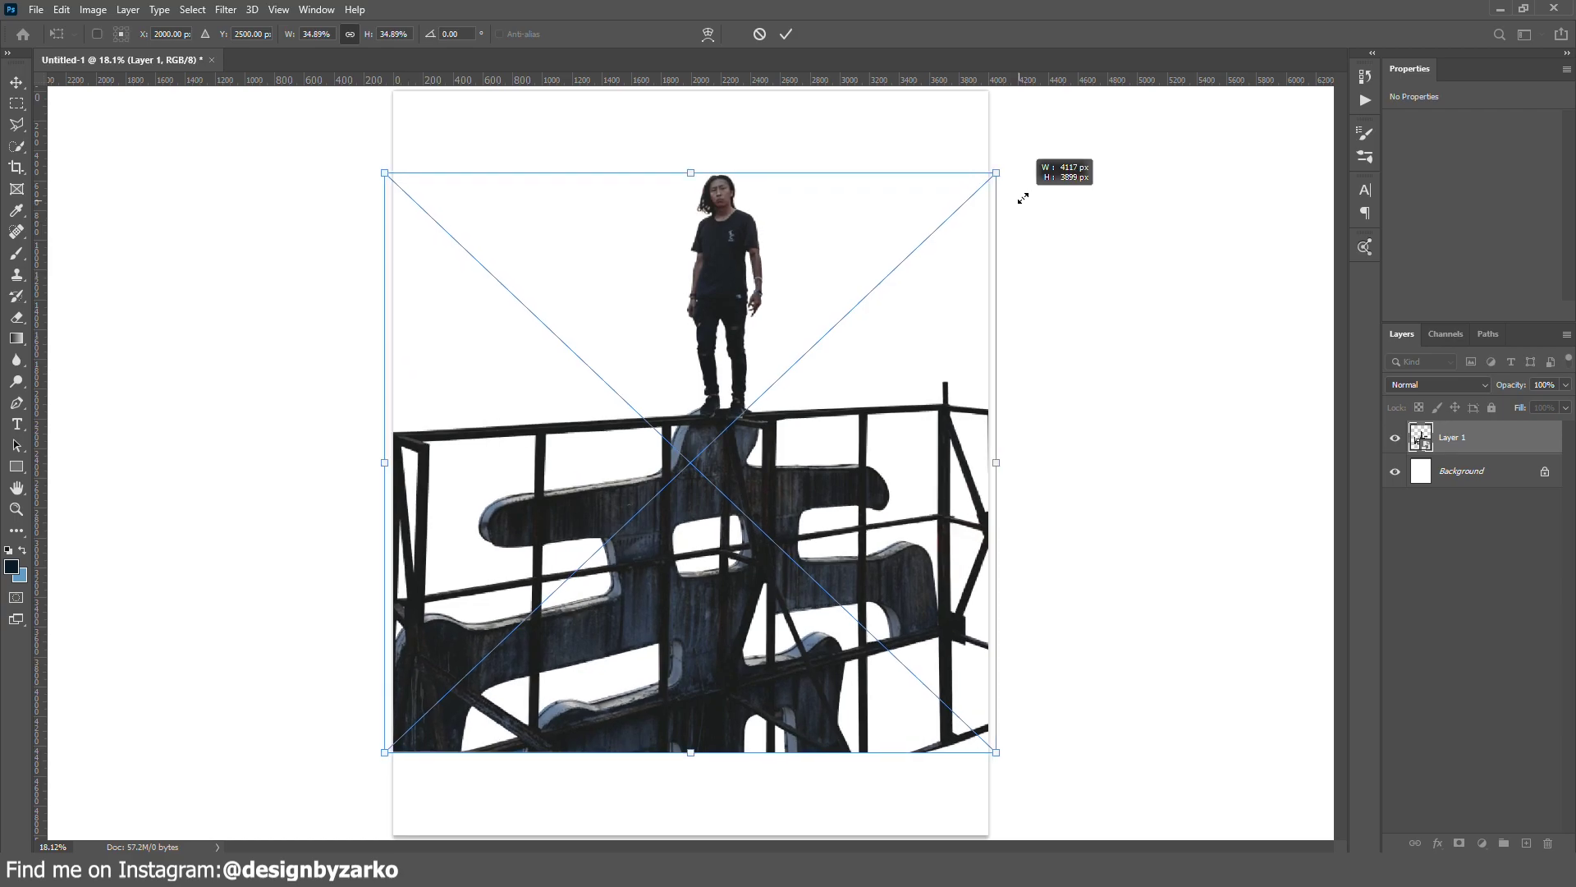
pyautogui.moveTo(838, 259); pyautogui.dragTo(827, 368)
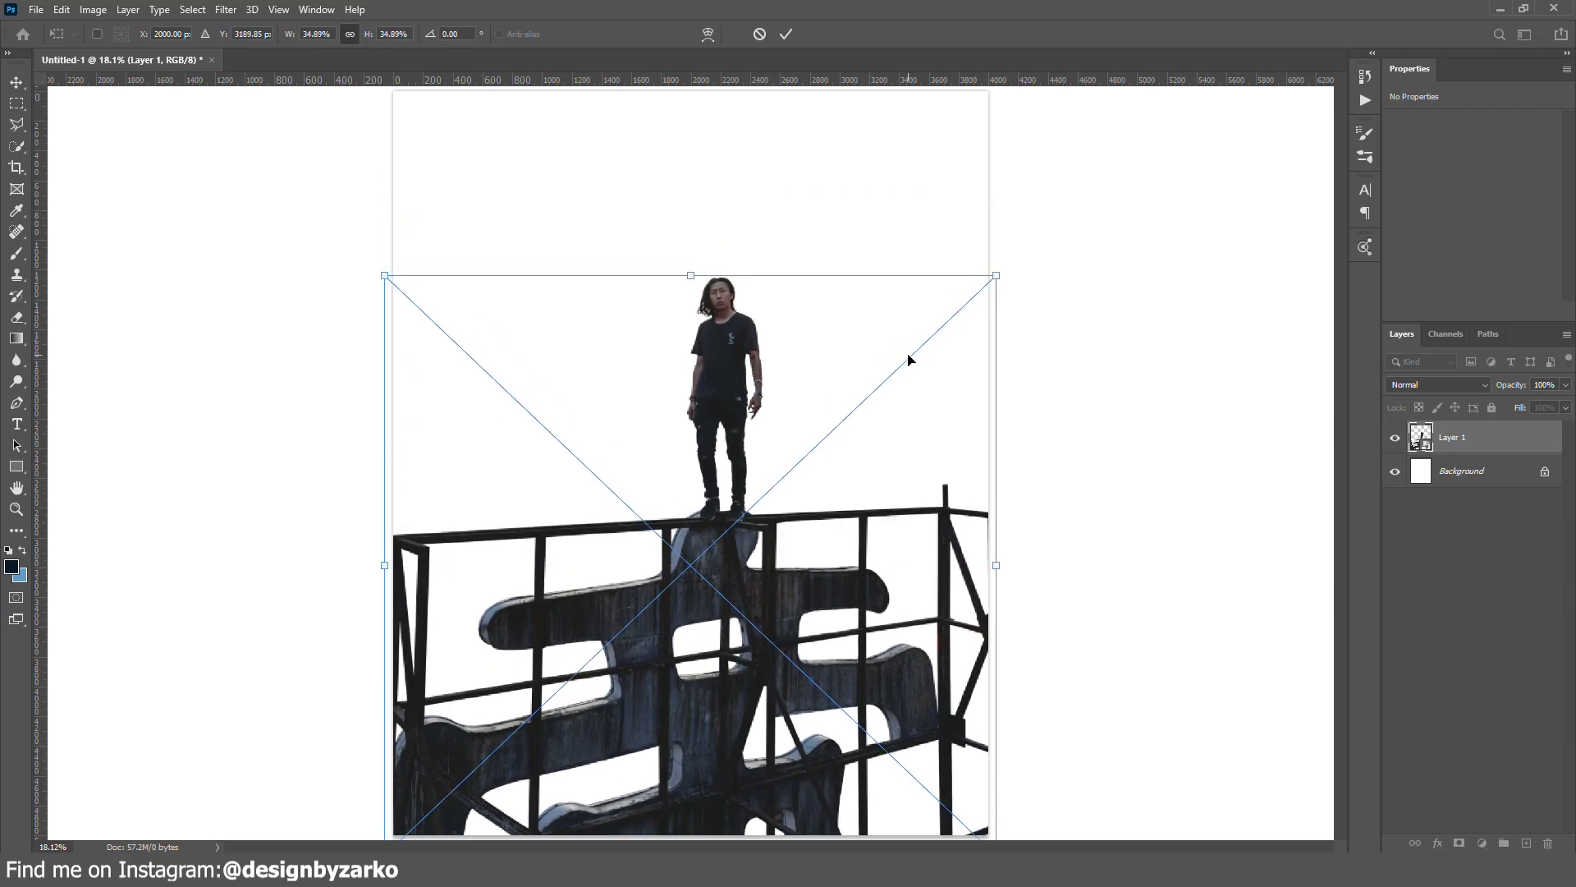
pyautogui.press('Return')
pyautogui.press('z')
pyautogui.moveTo(767, 303); pyautogui.dragTo(769, 478)
# Step: Make the city skyline, Brightness/Contrast 1 and Levels 3 layers visible
pyautogui.hotkey('ctrl', 't')
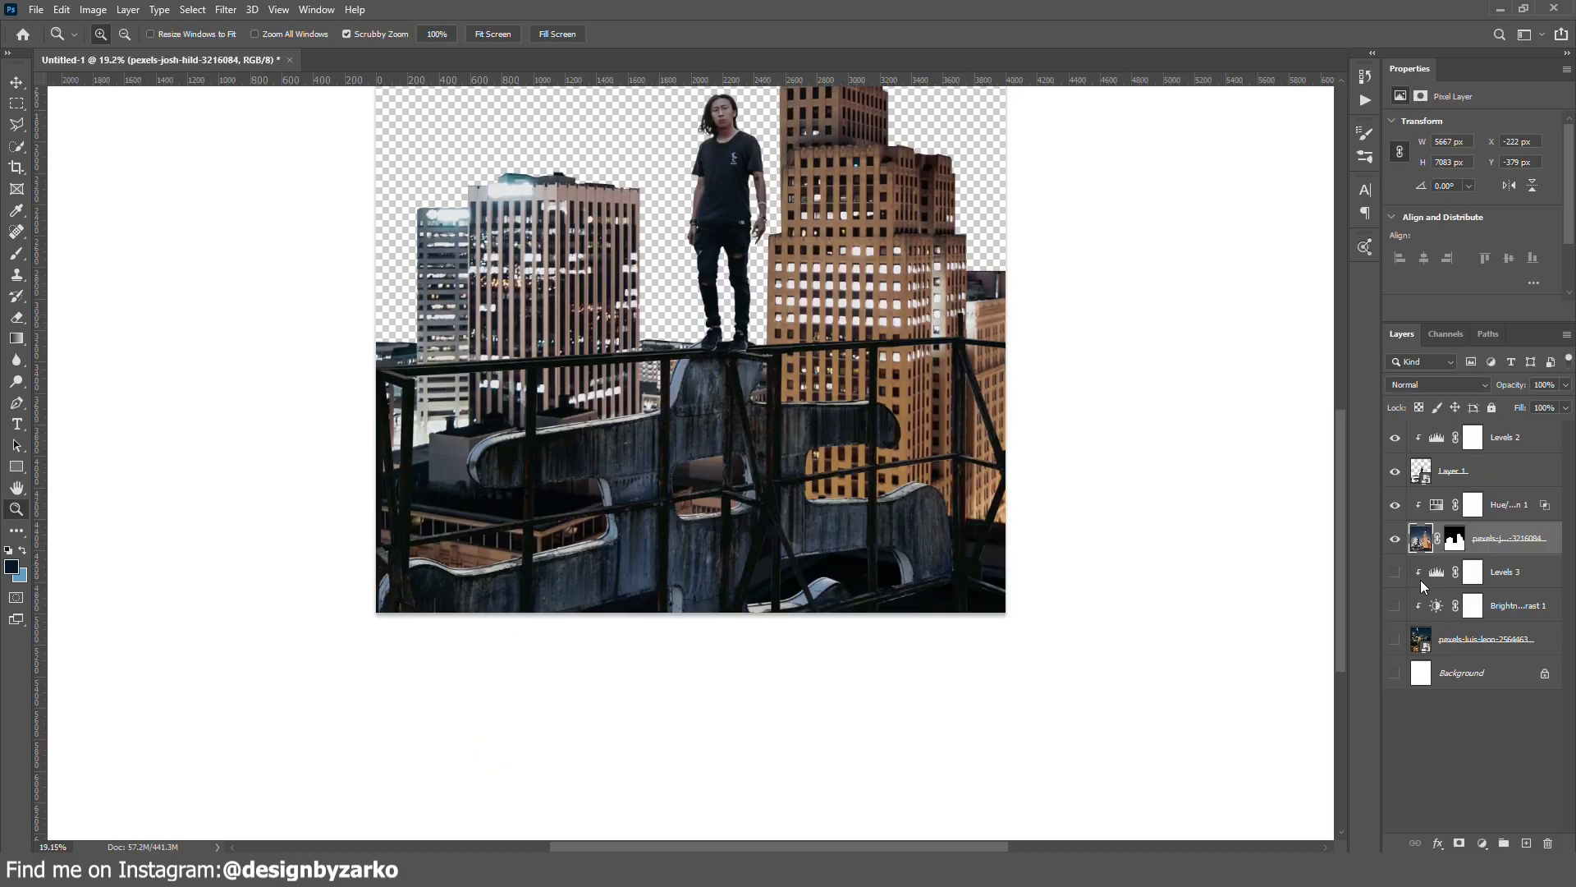
pyautogui.click(1395, 639)
pyautogui.click(1395, 605)
pyautogui.click(1394, 571)
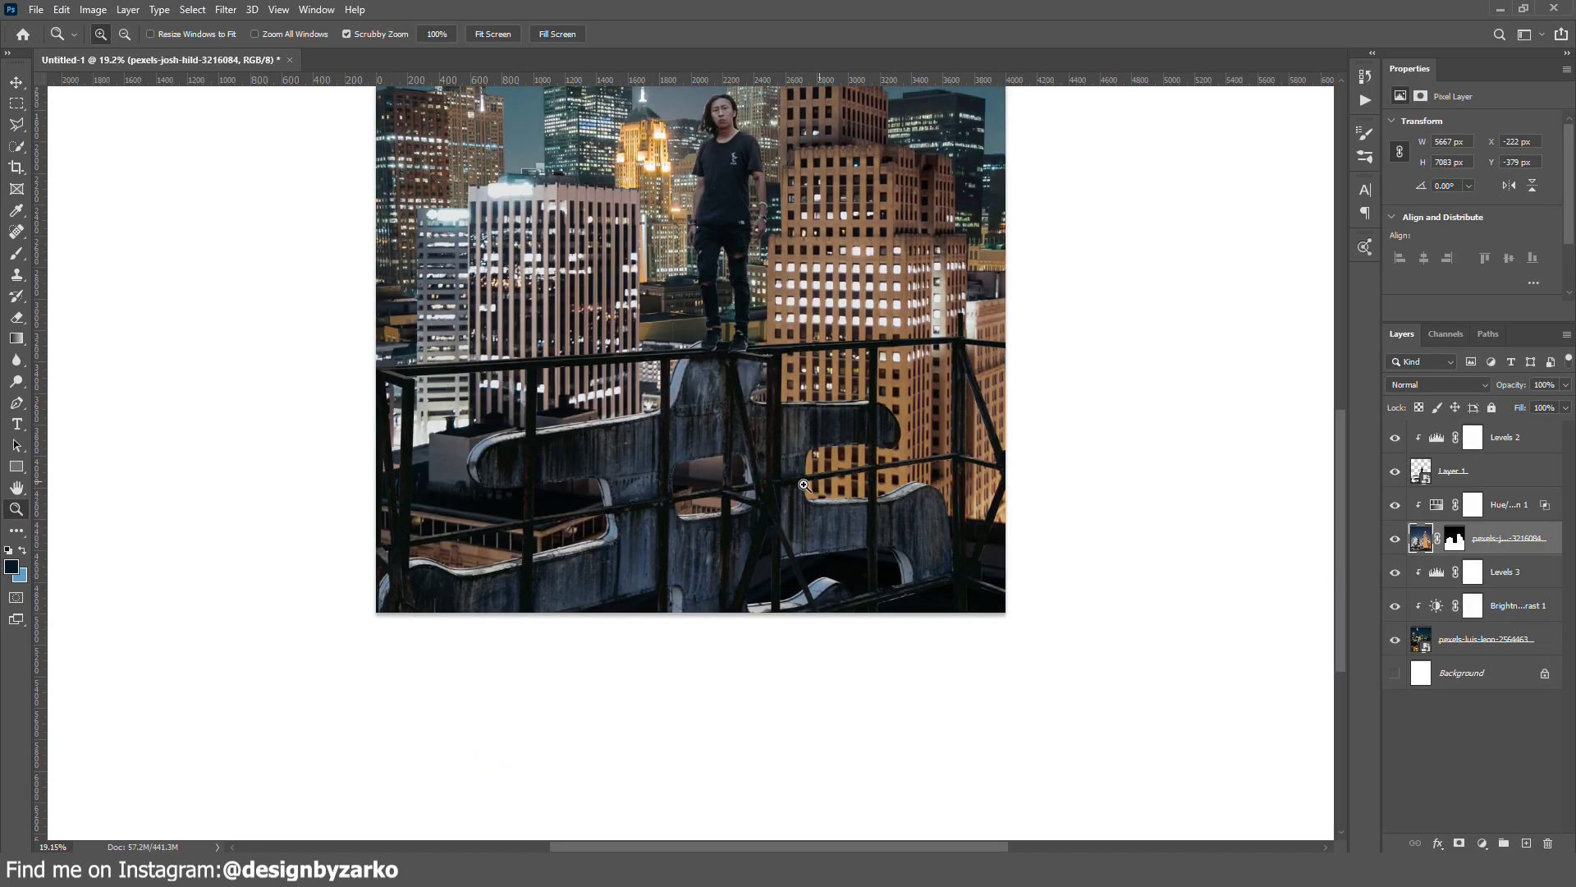
pyautogui.moveTo(821, 491)
pyautogui.mouseDown()
pyautogui.moveTo(778, 491)
pyautogui.moveTo(802, 482)
pyautogui.mouseUp()
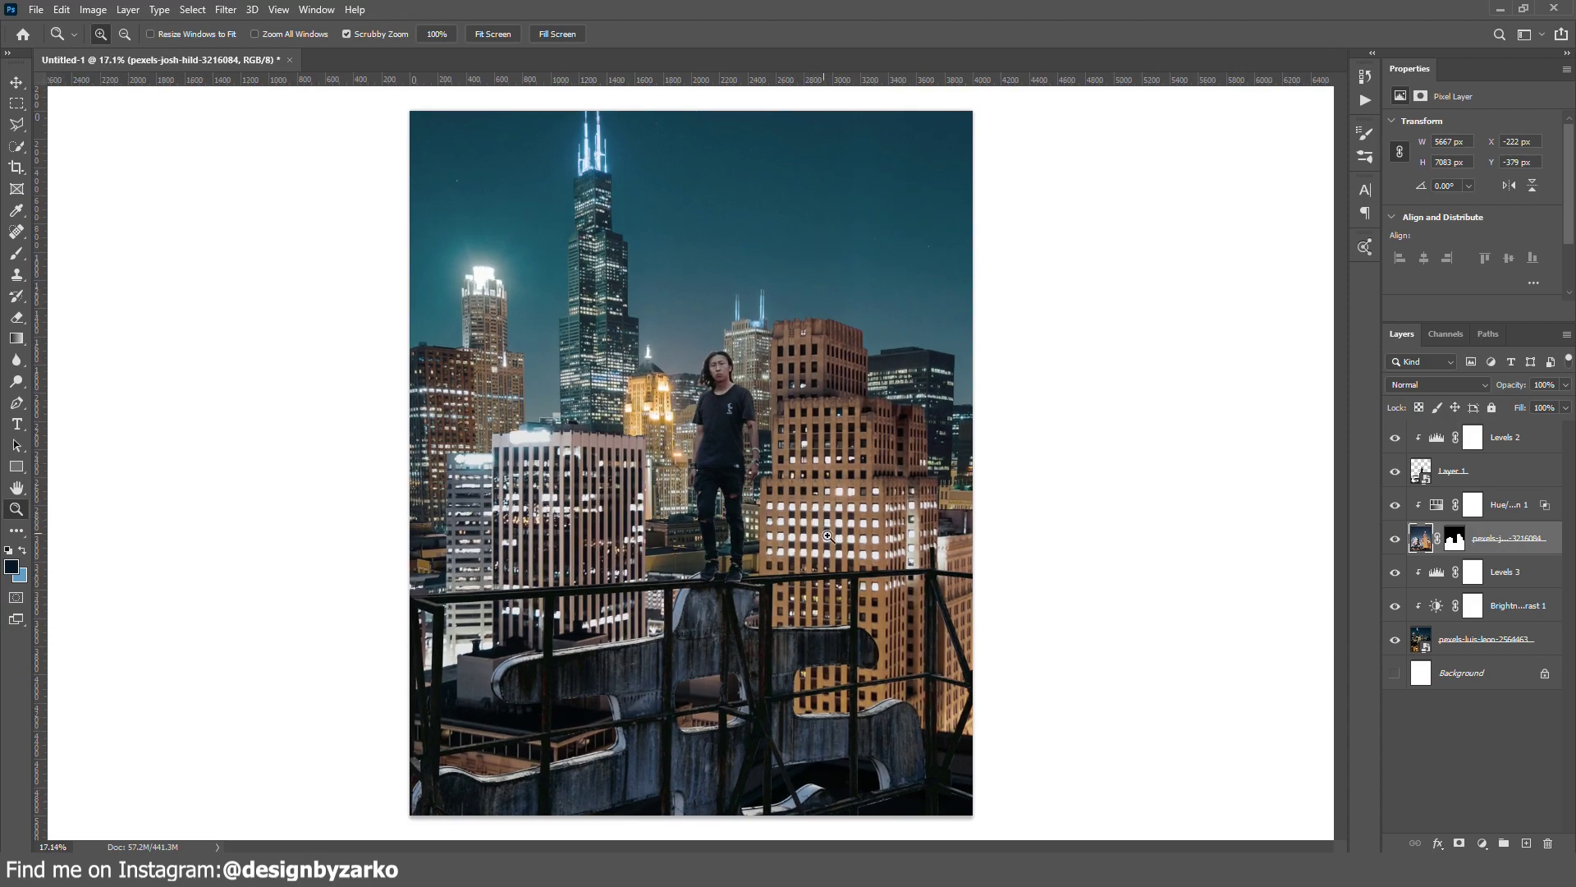
# Step: Review Levels 3 and Hue/Saturation 1, compare the city photo on and off, and add a new Hue/Saturation layer
pyautogui.click(1517, 570)
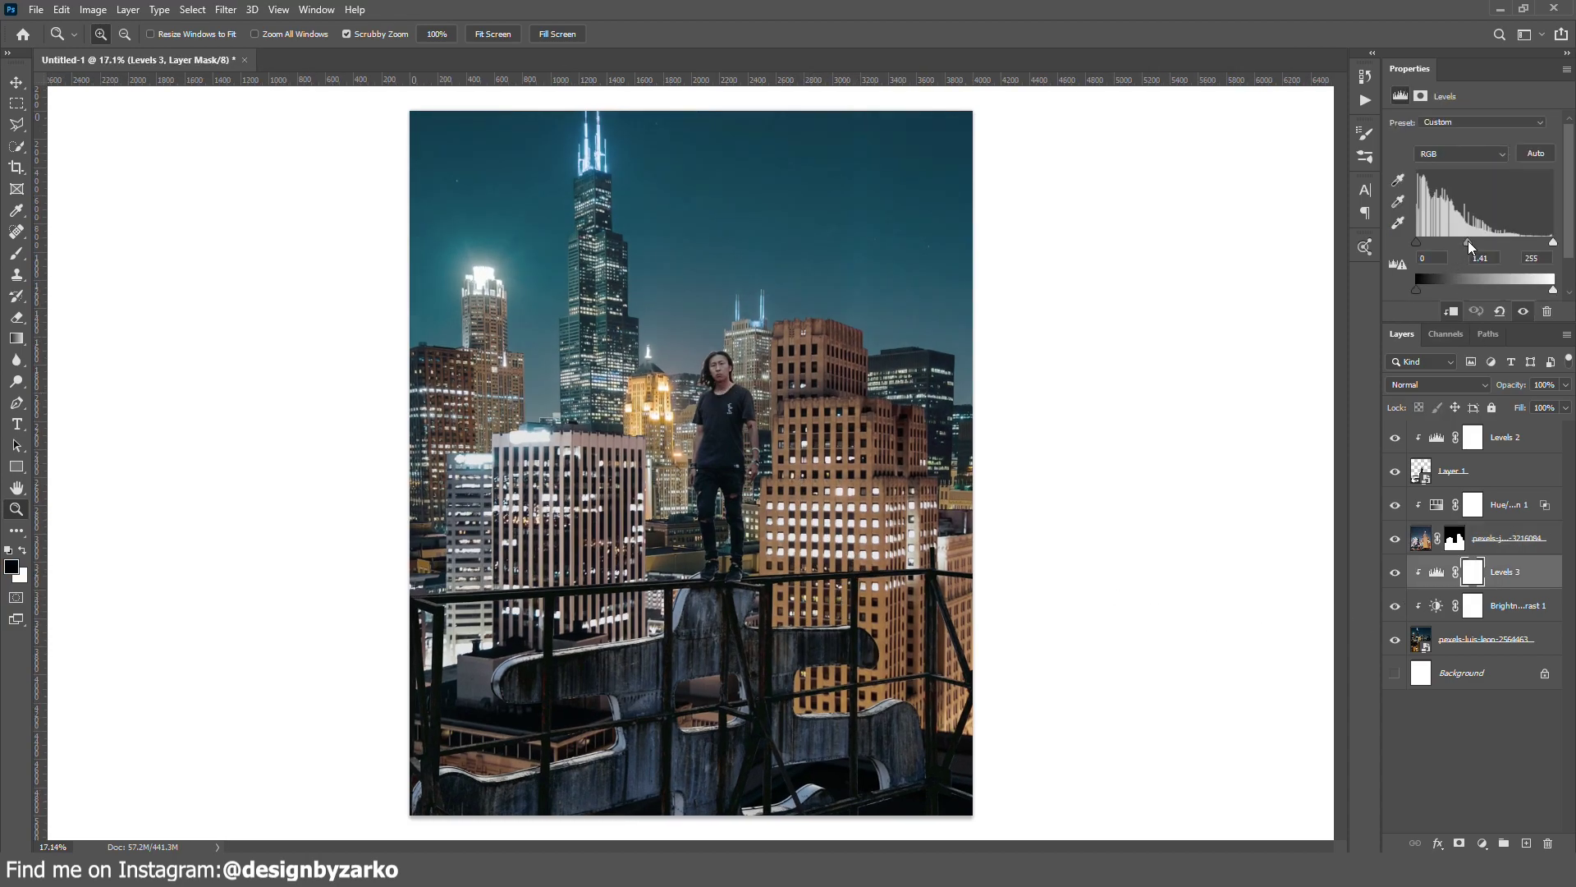
pyautogui.moveTo(870, 526); pyautogui.dragTo(917, 507)
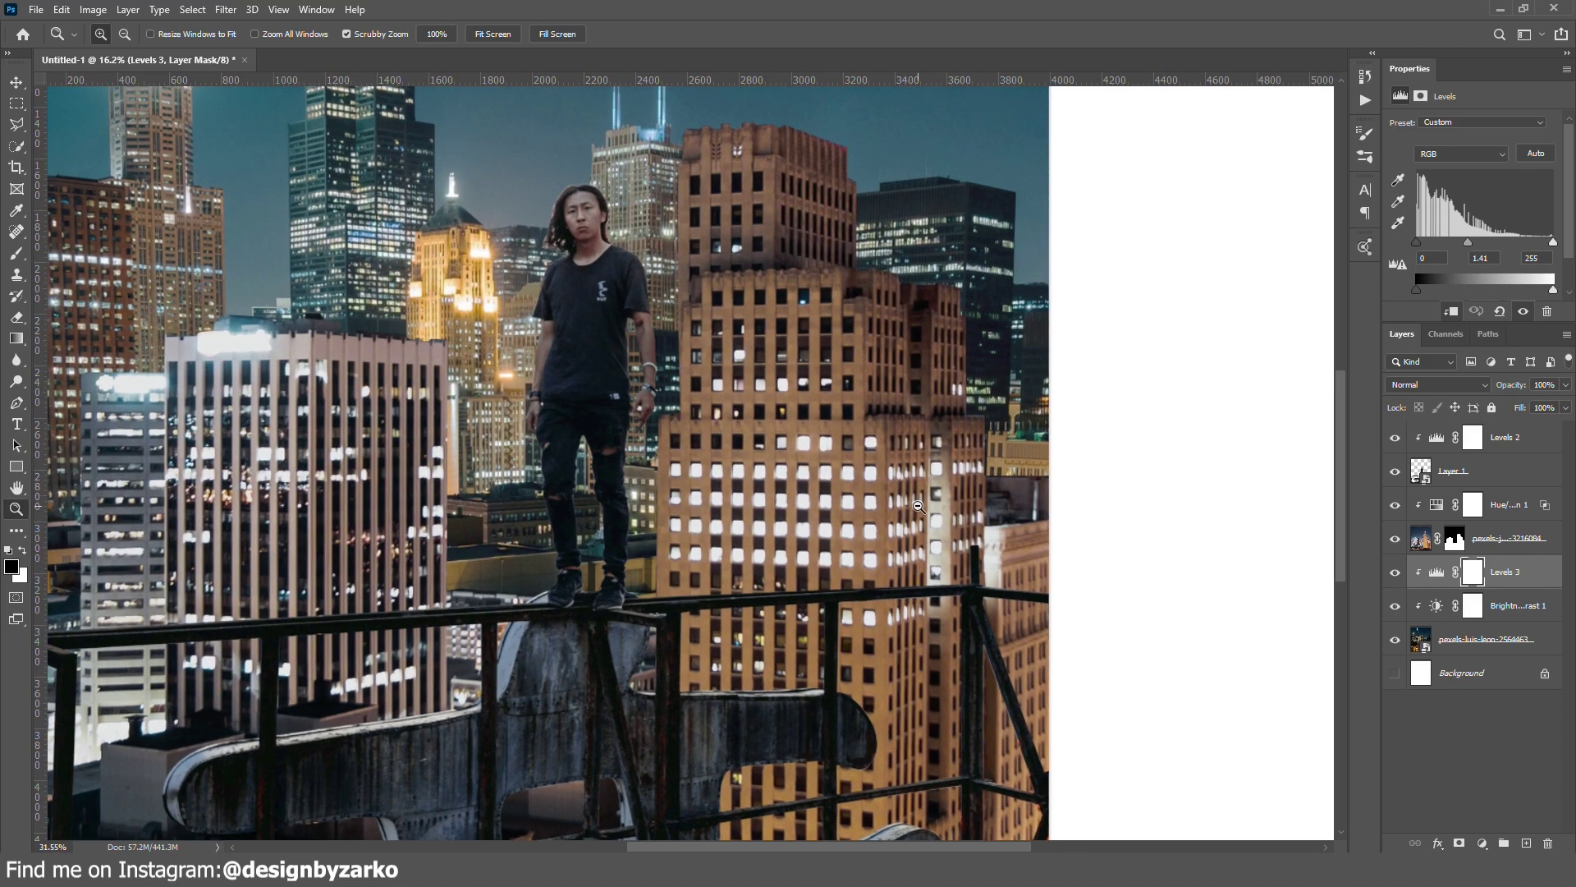
pyautogui.moveTo(801, 365); pyautogui.dragTo(769, 447)
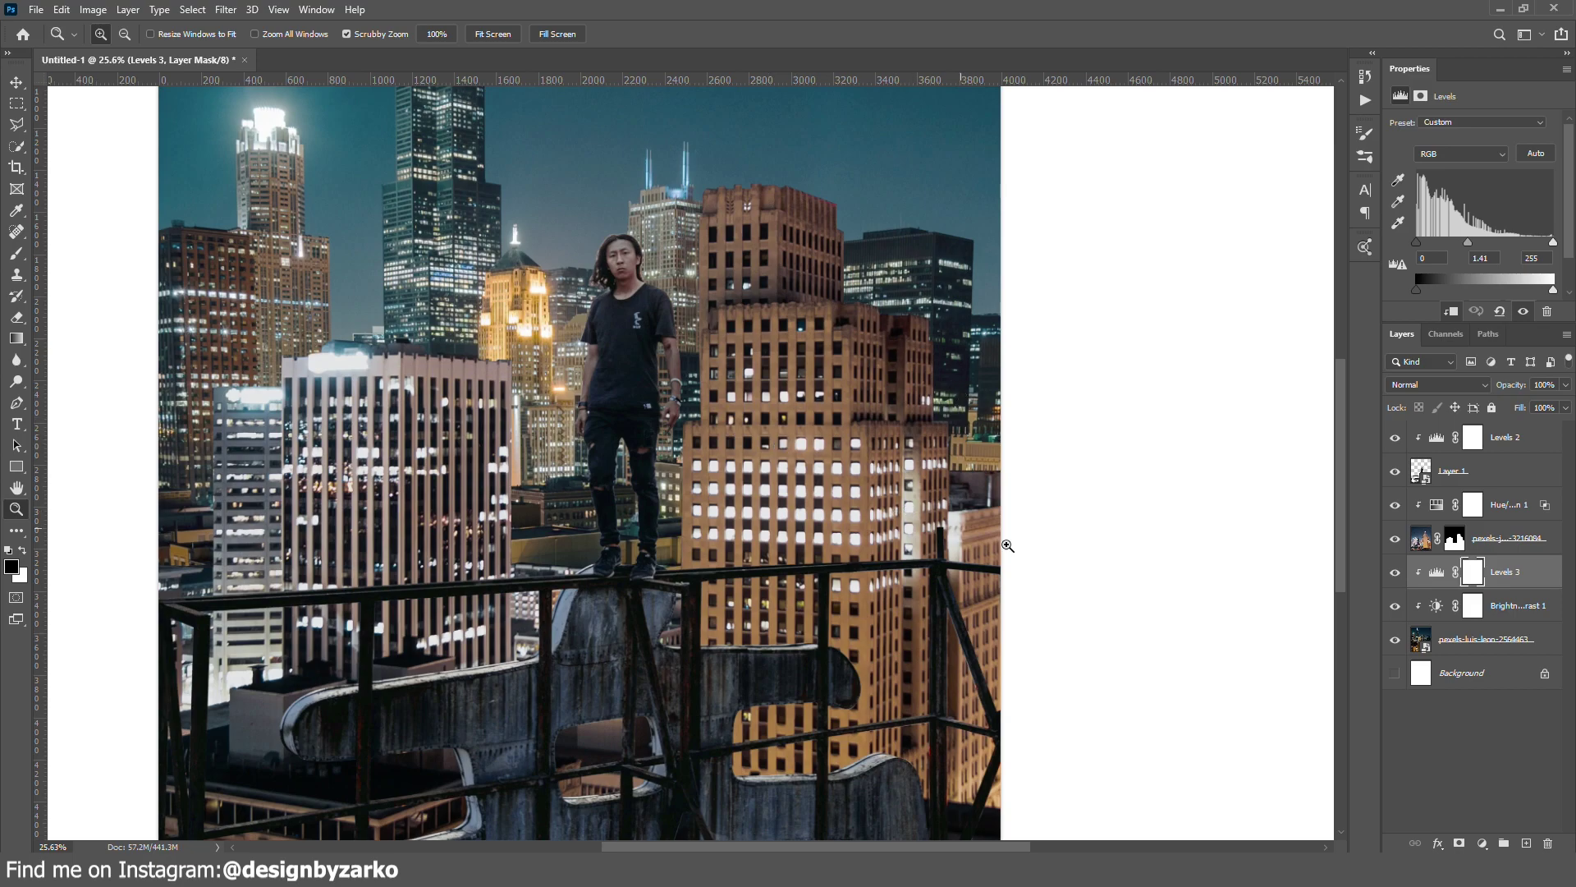
pyautogui.click(1512, 499)
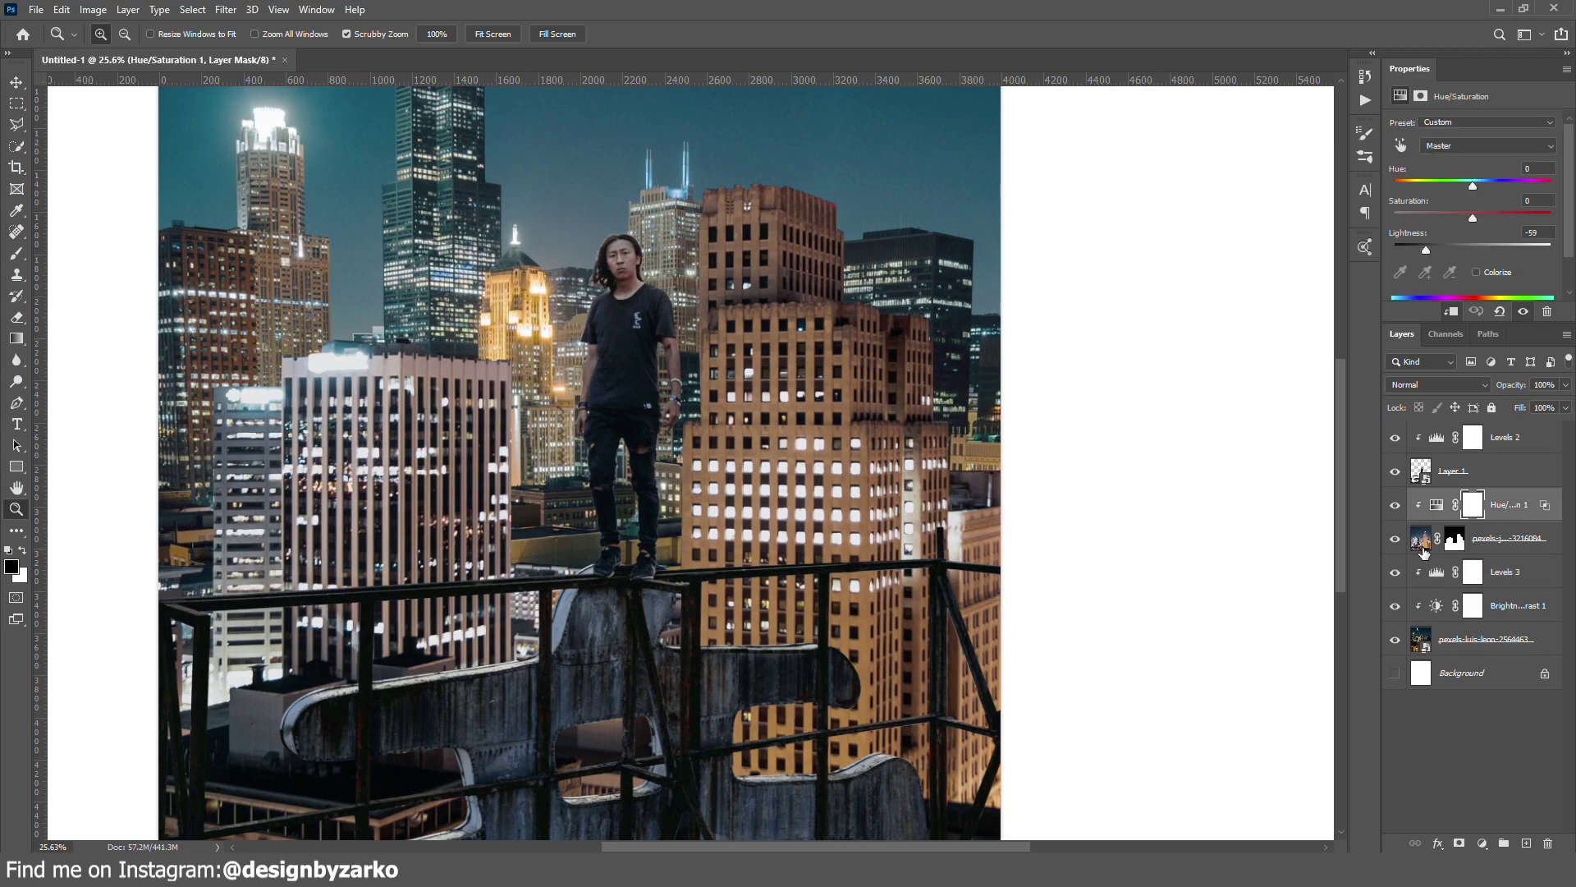
pyautogui.click(1395, 538)
pyautogui.click(1395, 539)
pyautogui.click(1483, 844)
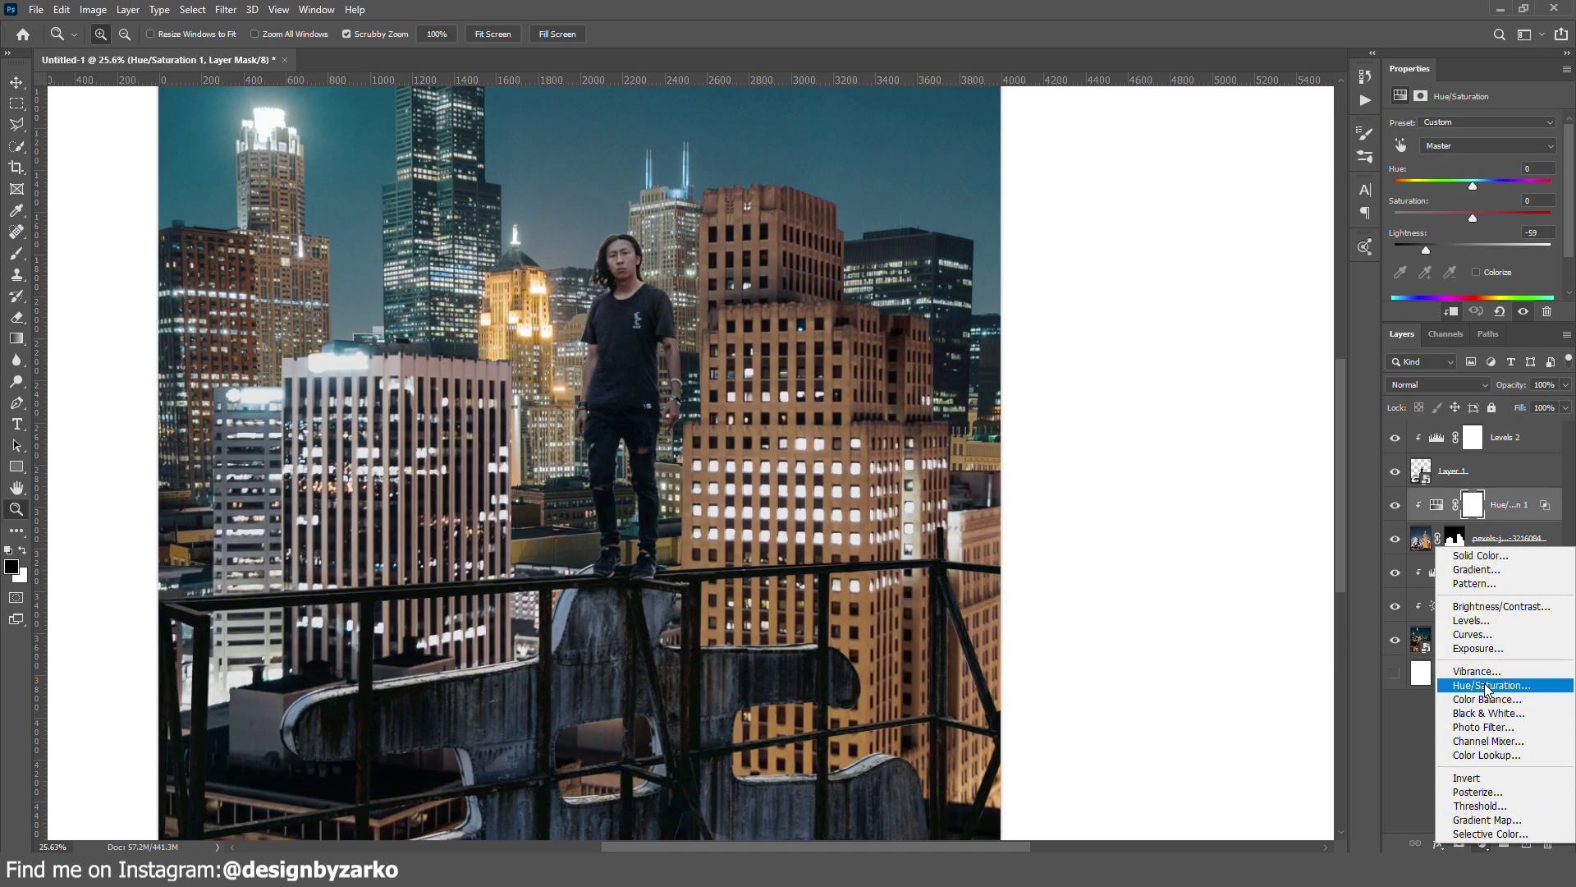
pyautogui.click(1488, 688)
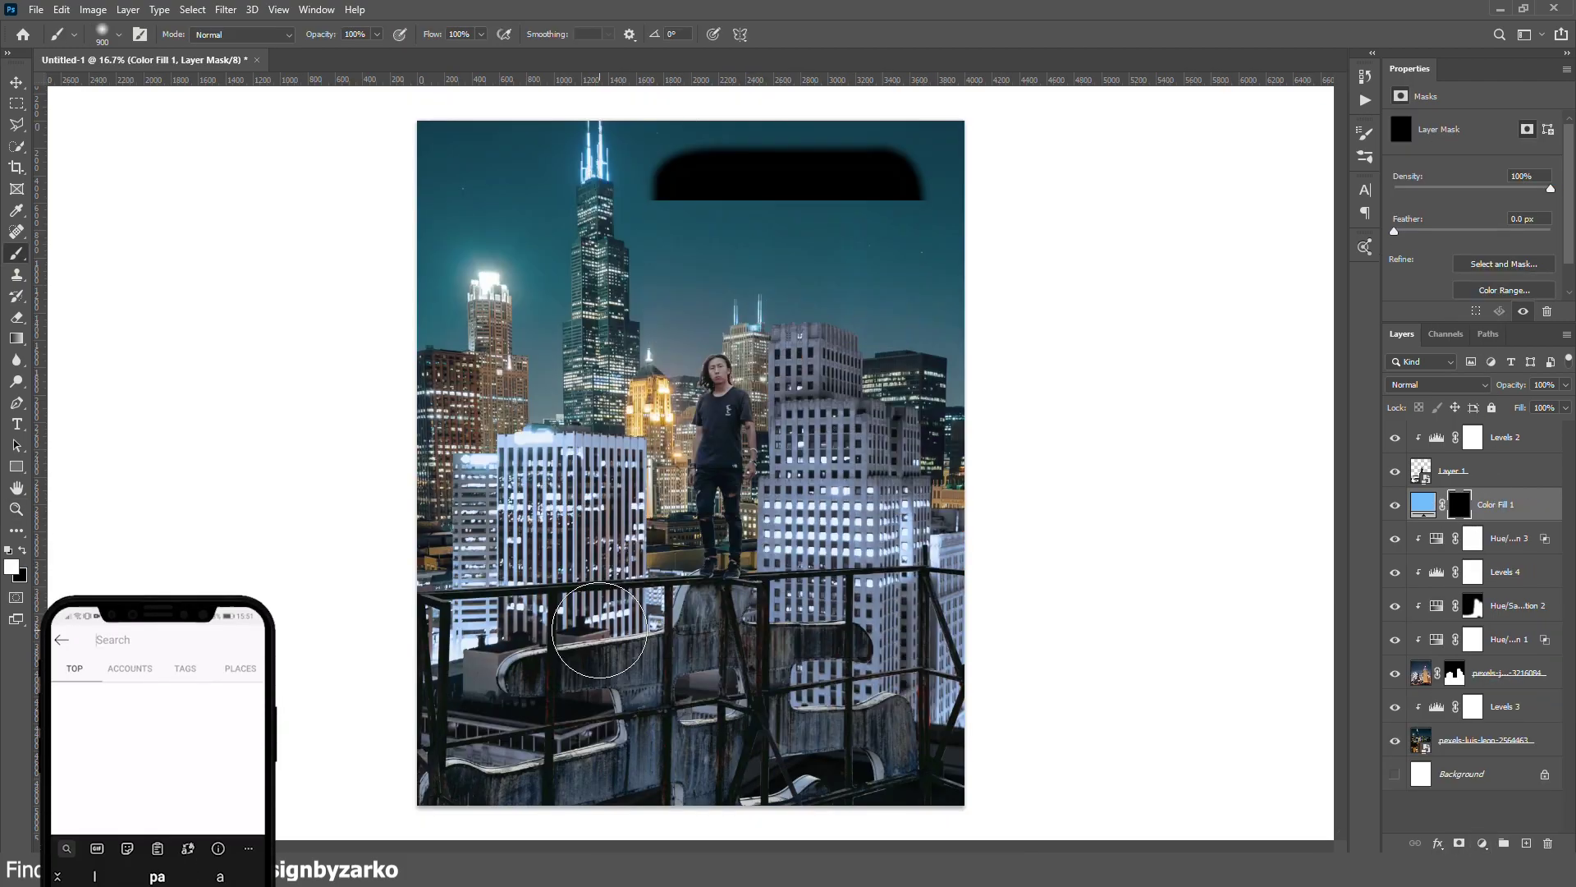
# Step: Paint a blue glow onto the lower railing area and set the colour fill to Screen at 60% opacity
pyautogui.moveTo(457, 776)
pyautogui.mouseDown()
pyautogui.moveTo(400, 804)
pyautogui.moveTo(566, 834)
pyautogui.moveTo(1148, 839)
pyautogui.mouseUp()
pyautogui.click(1436, 384)
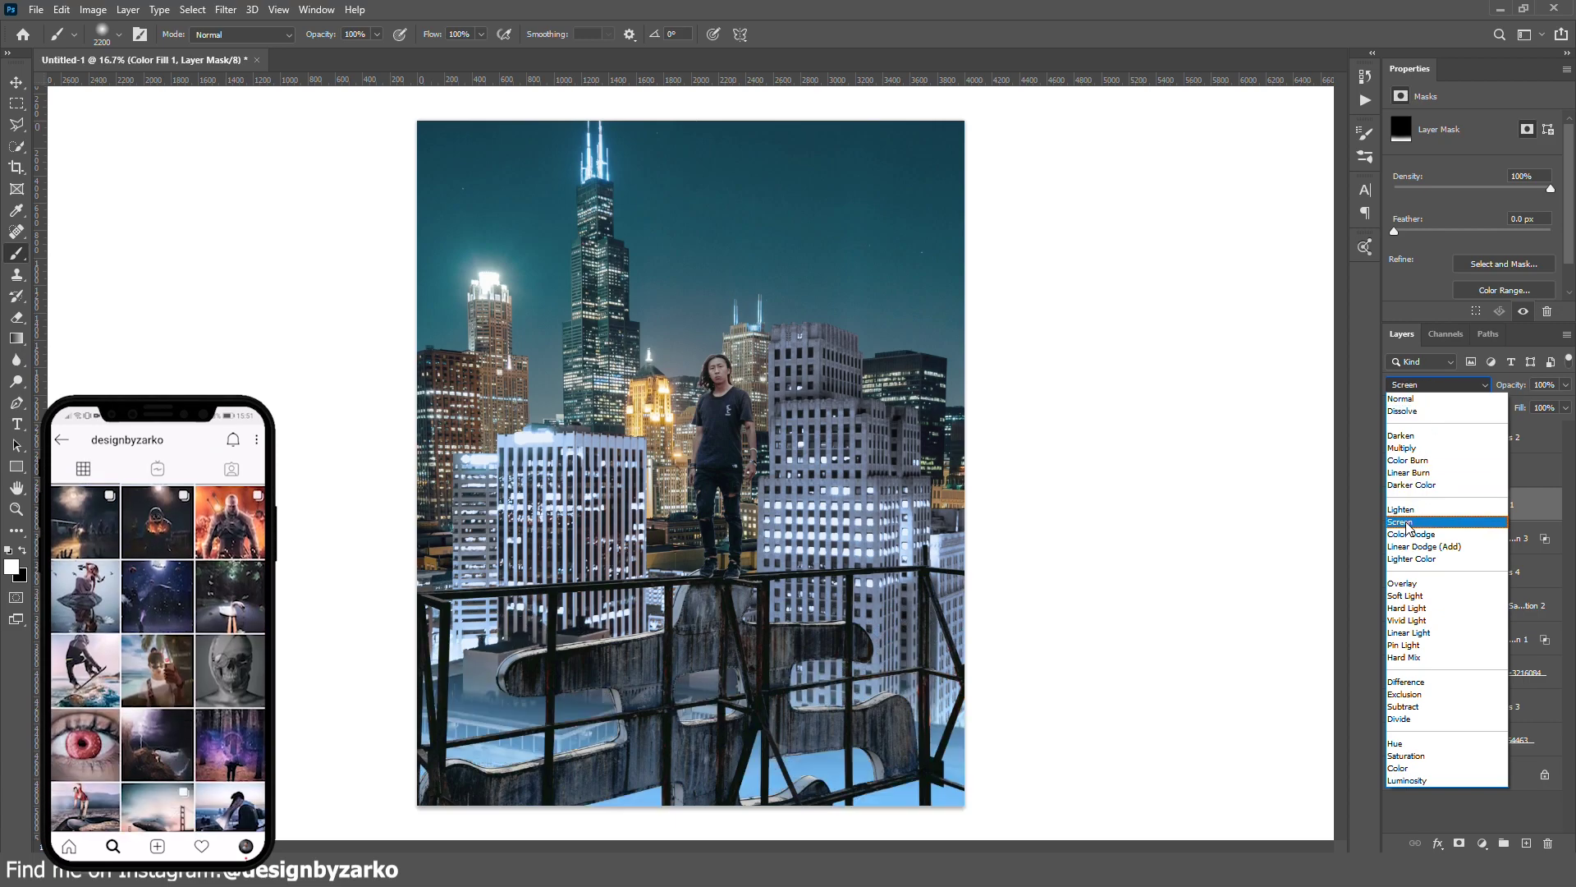
pyautogui.click(1404, 522)
pyautogui.moveTo(1518, 385); pyautogui.dragTo(1490, 387)
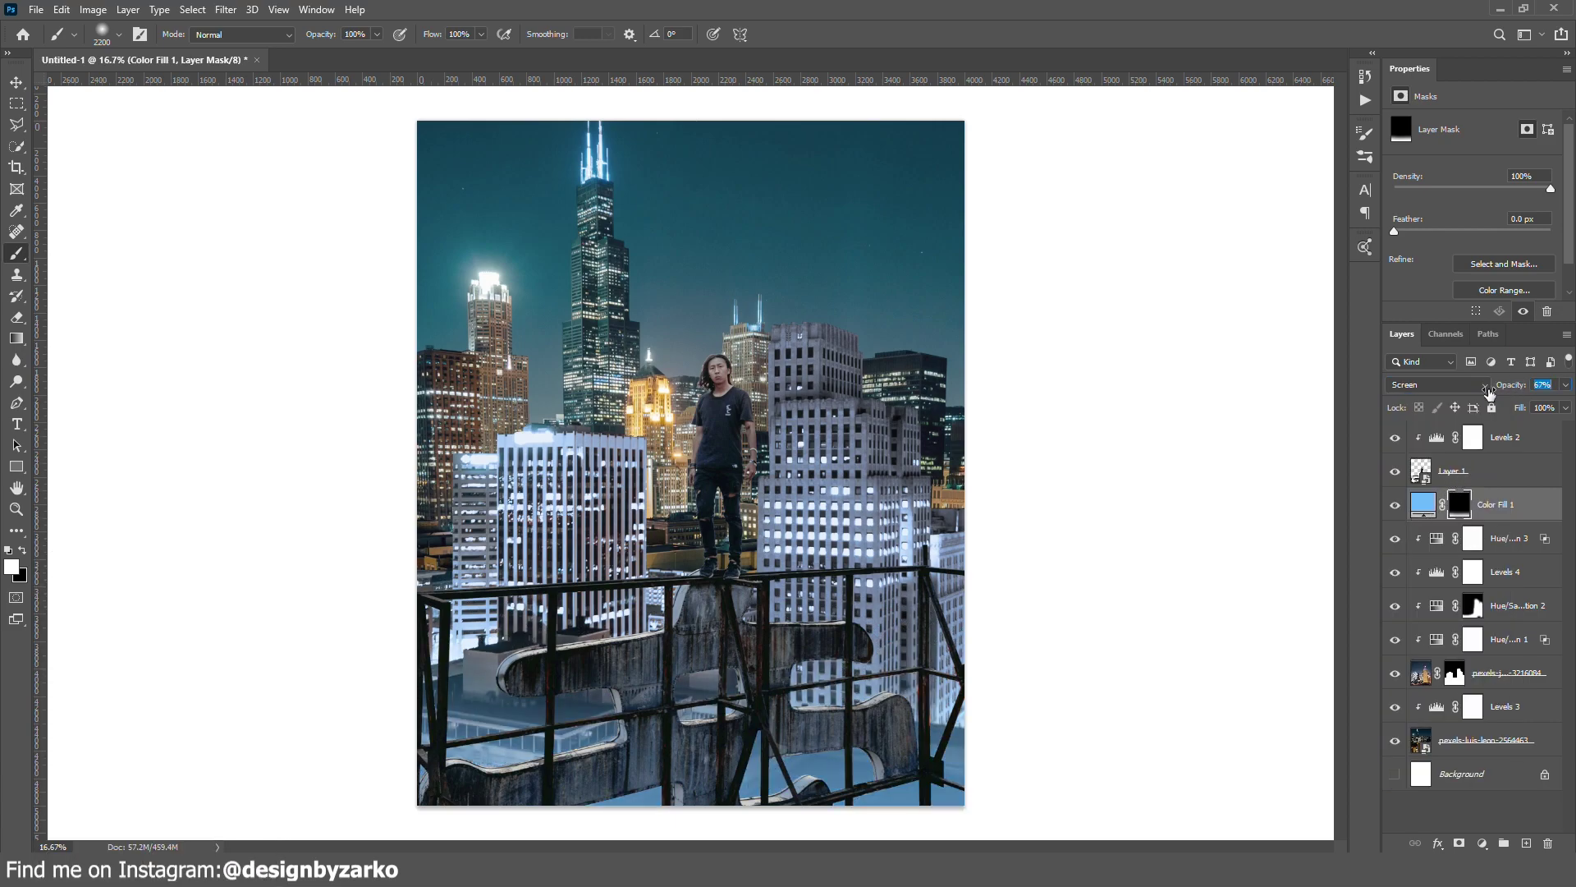
# Step: Duplicate the colour fill below the city photo
pyautogui.moveTo(1494, 504); pyautogui.dragTo(1494, 690)
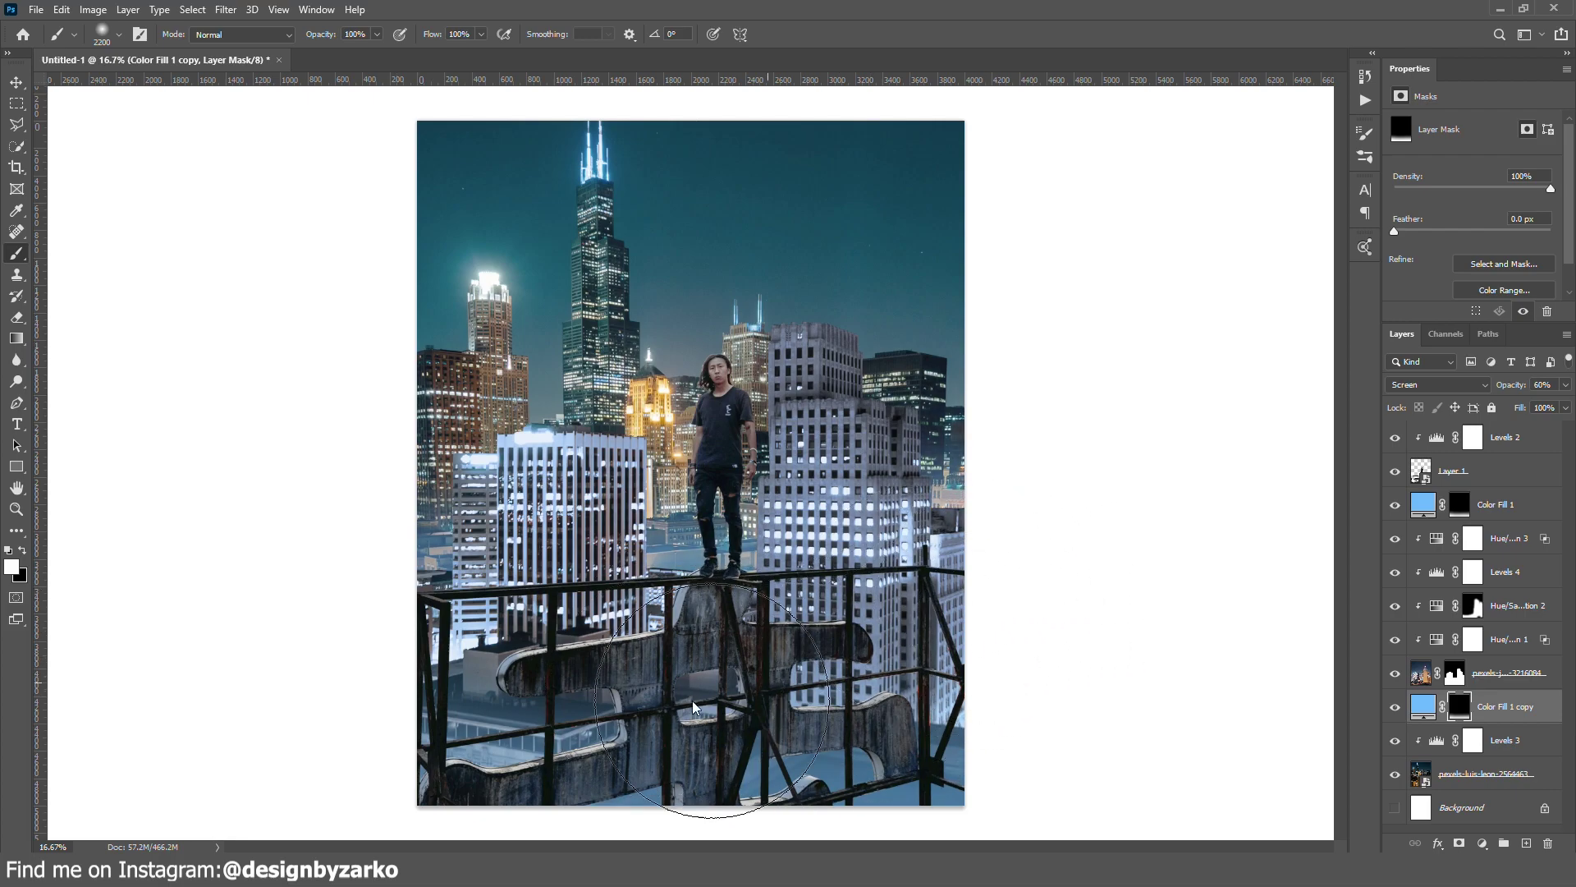
pyautogui.press('z')
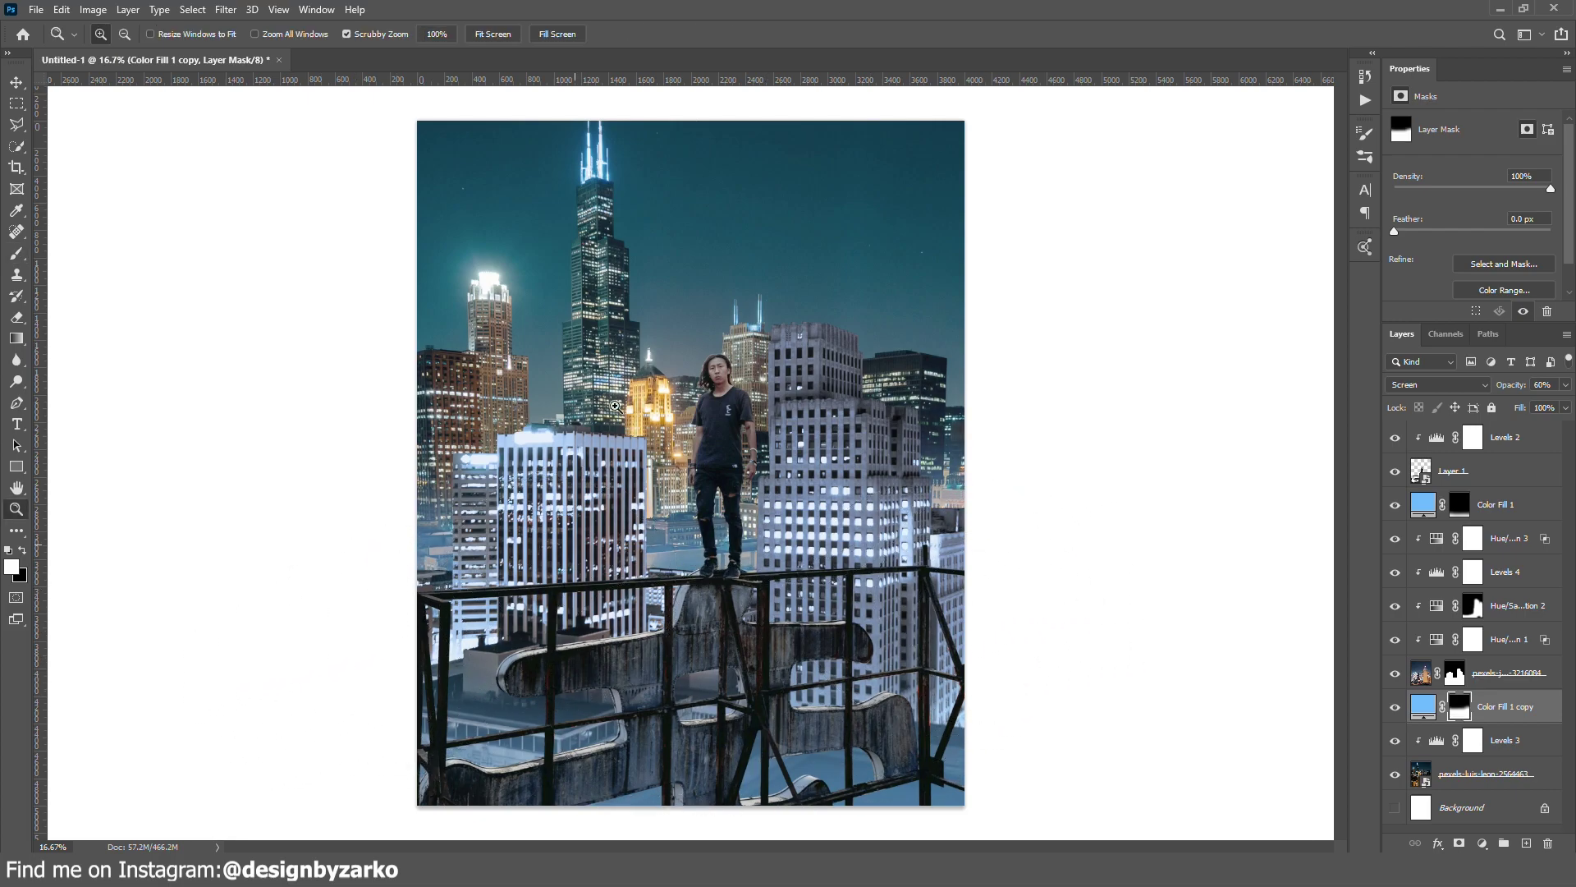
pyautogui.click(615, 406)
pyautogui.keyDown('alt'); pyautogui.click(615, 405); pyautogui.keyUp('alt')
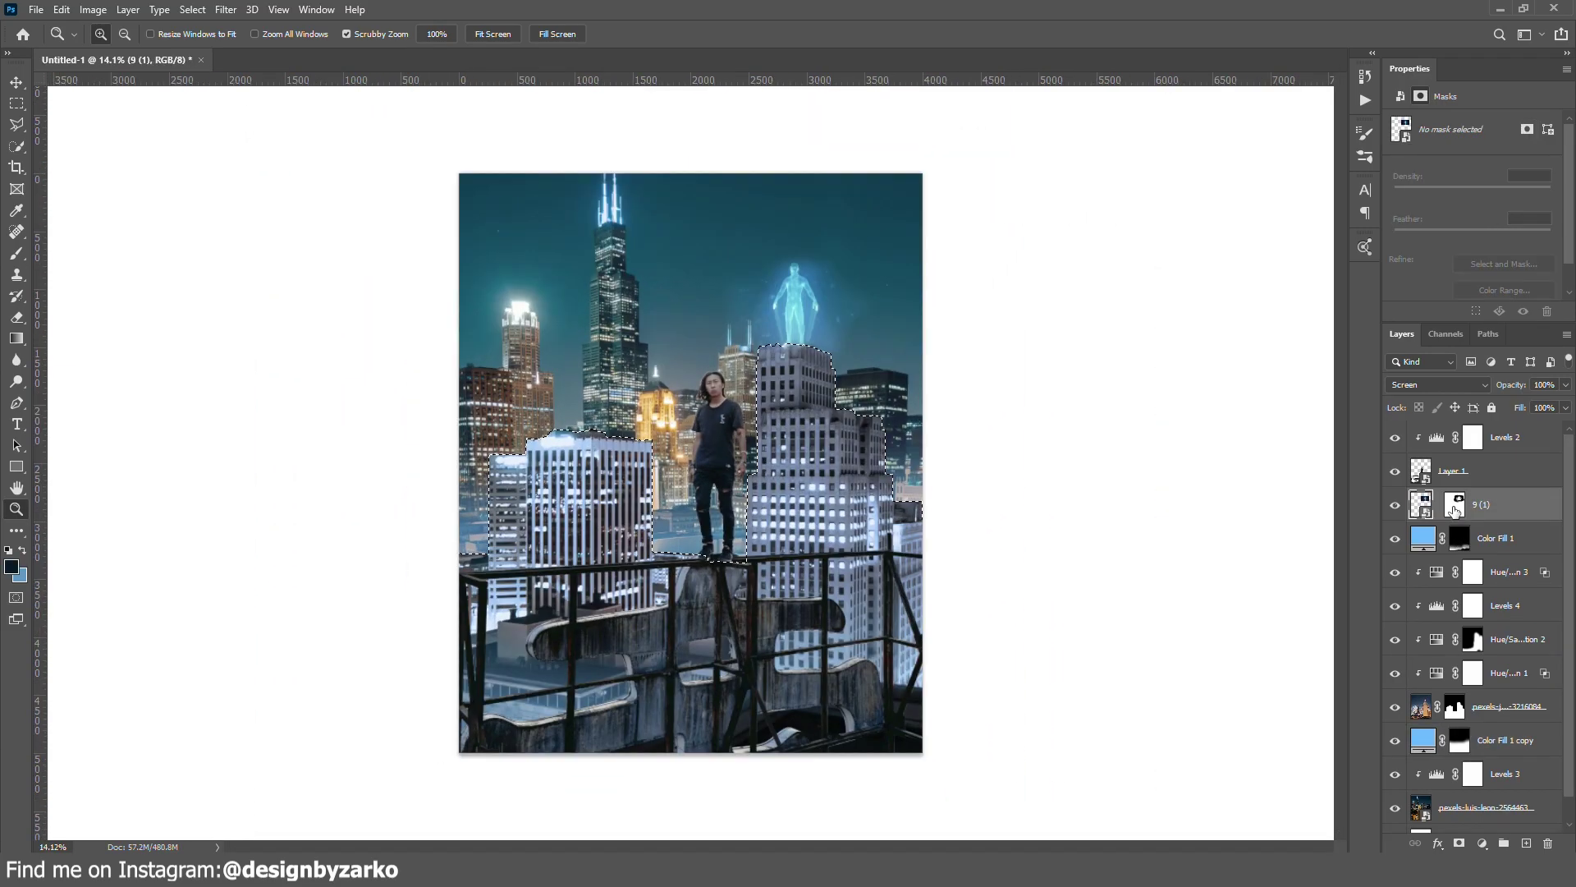
# Step: Paint the hologram layer's mask so the figure sits cleanly on the rooftop, then deselect
pyautogui.click(1455, 509)
pyautogui.moveTo(784, 329); pyautogui.dragTo(825, 331)
pyautogui.press('b')
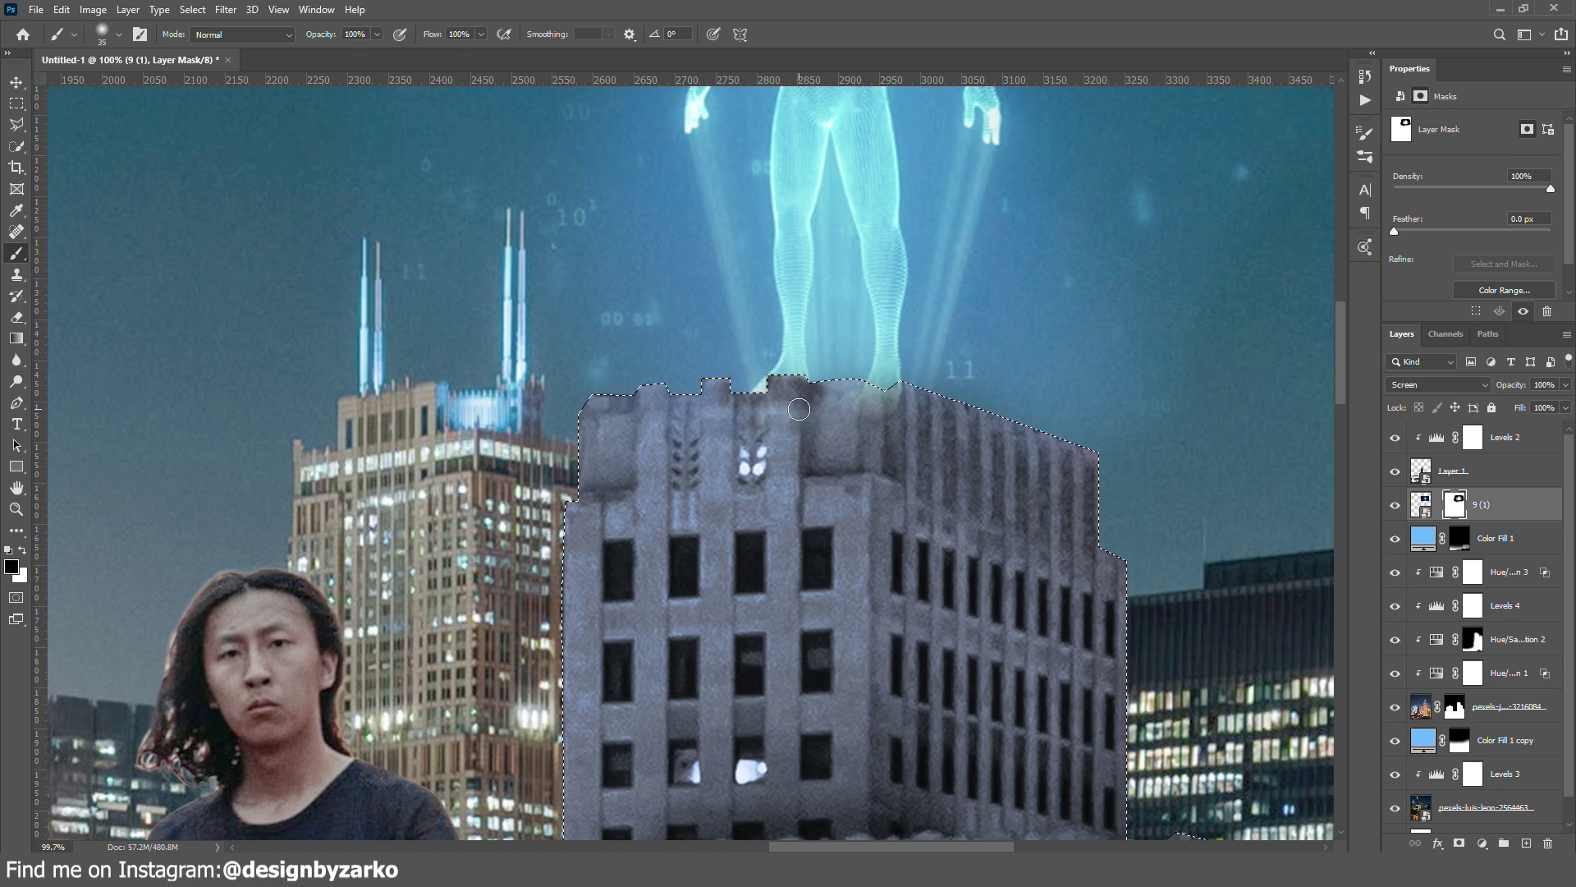
pyautogui.hotkey('ctrl', 'd')
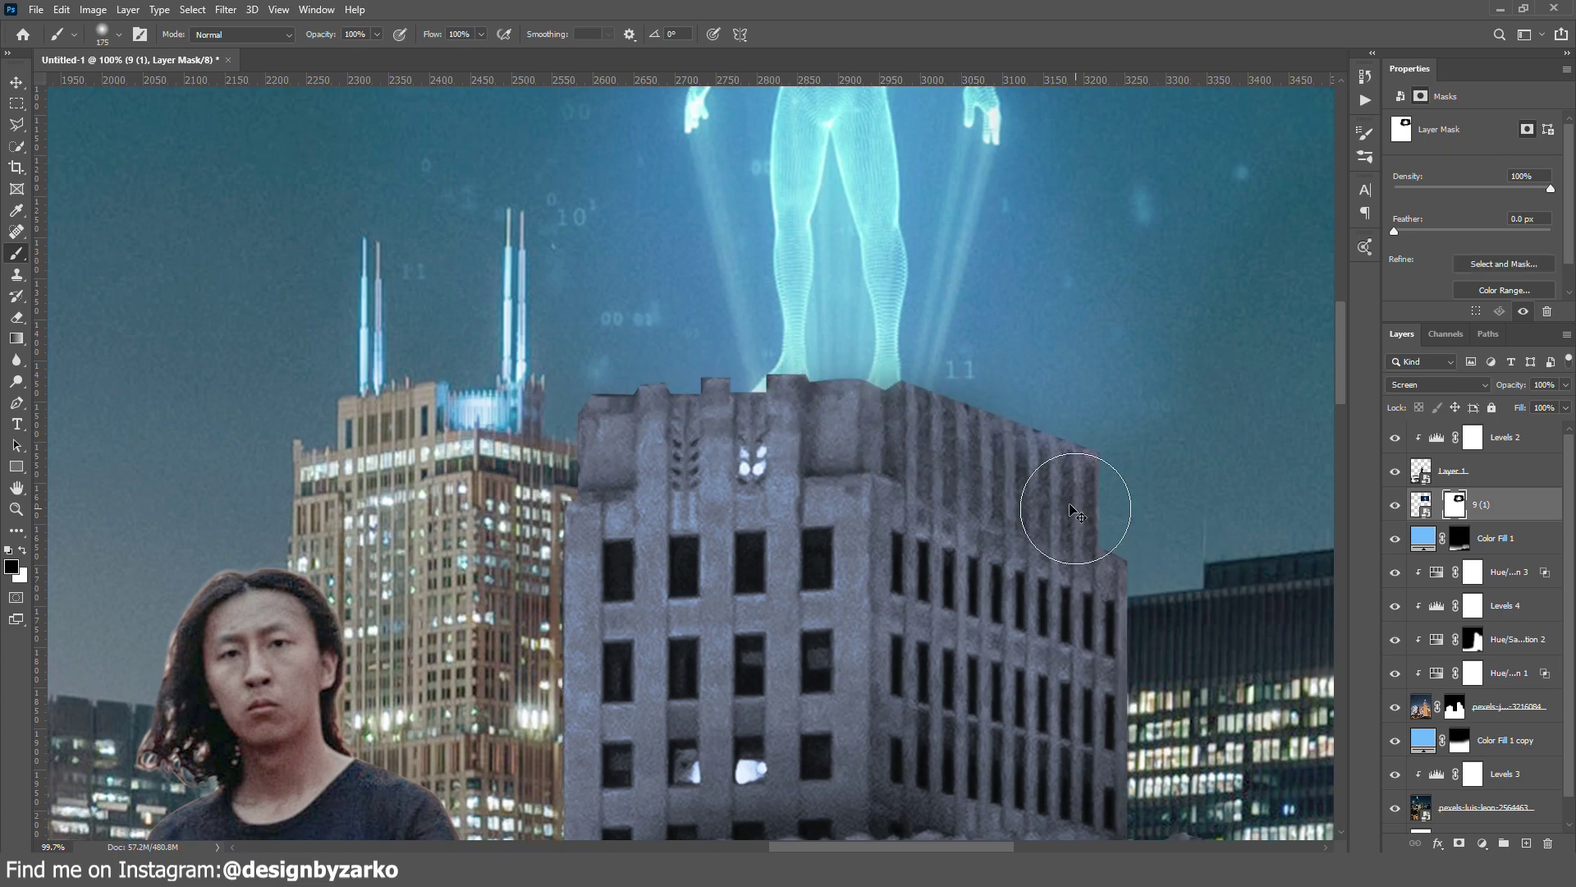
pyautogui.press('z')
pyautogui.moveTo(1074, 510); pyautogui.dragTo(832, 467)
pyautogui.hotkey('ctrl', '0')
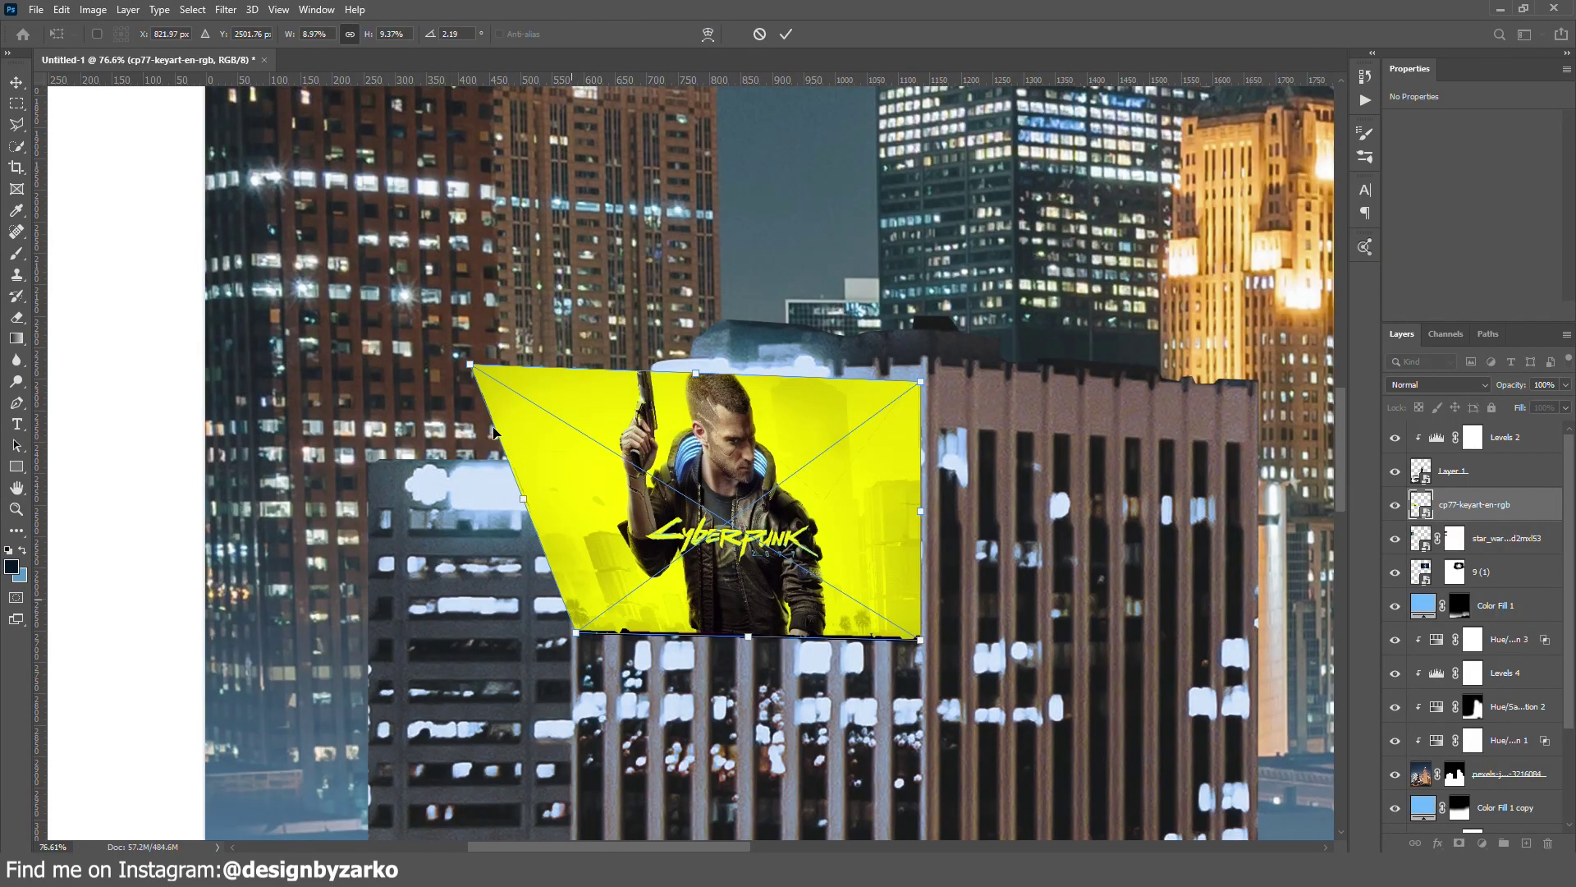
# Step: Straighten the Cyberpunk poster's top-left corner onto the building and move it down 70.5 px
pyautogui.moveTo(470, 366); pyautogui.dragTo(574, 389)
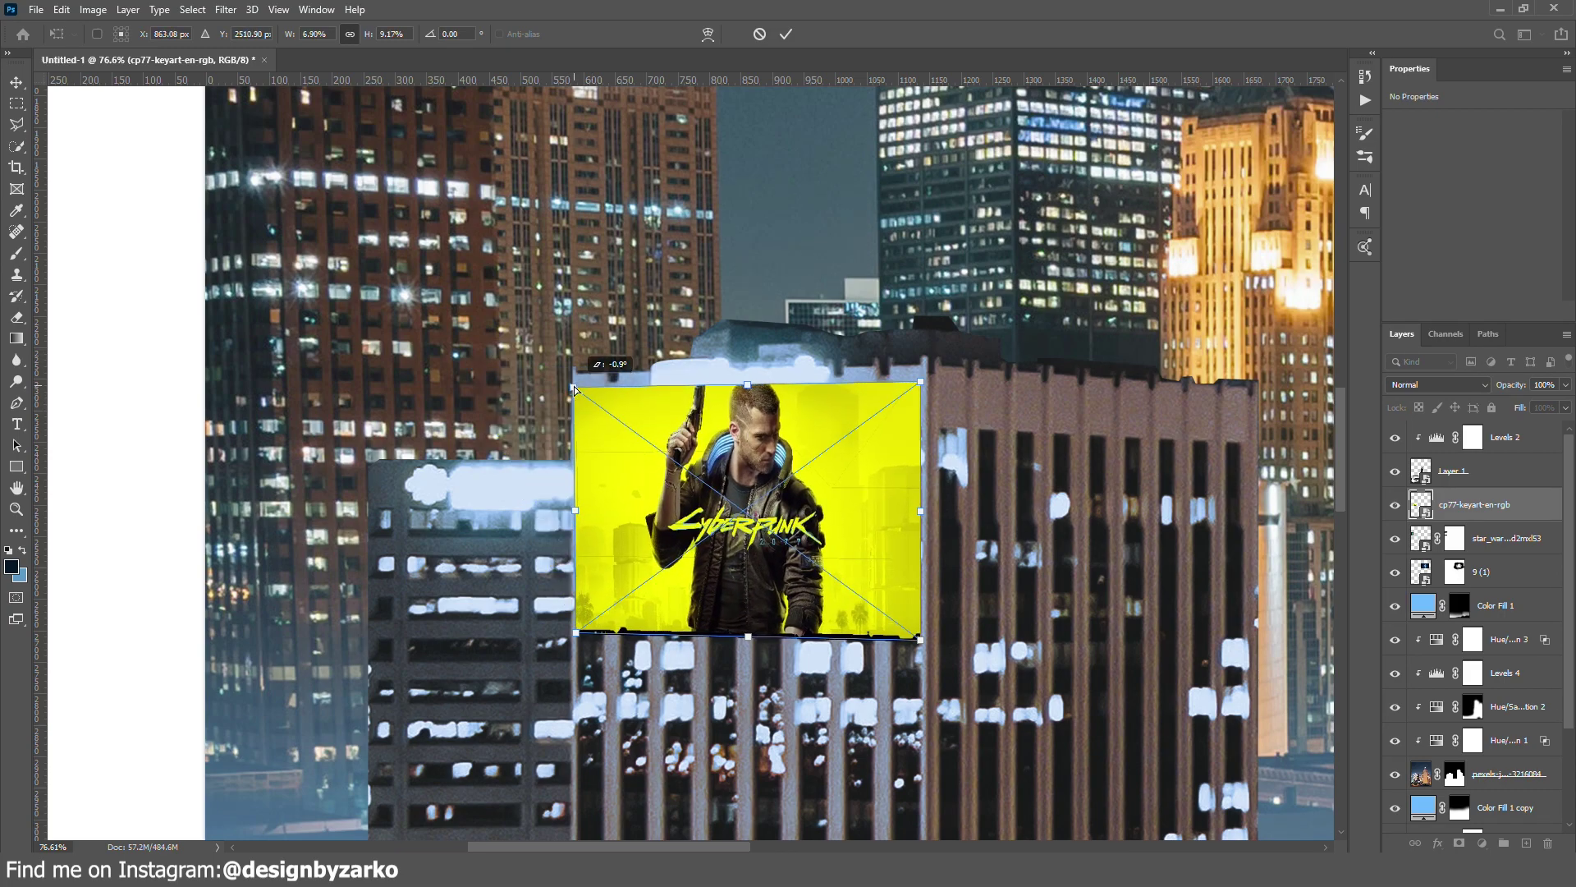
pyautogui.moveTo(748, 466); pyautogui.dragTo(749, 515)
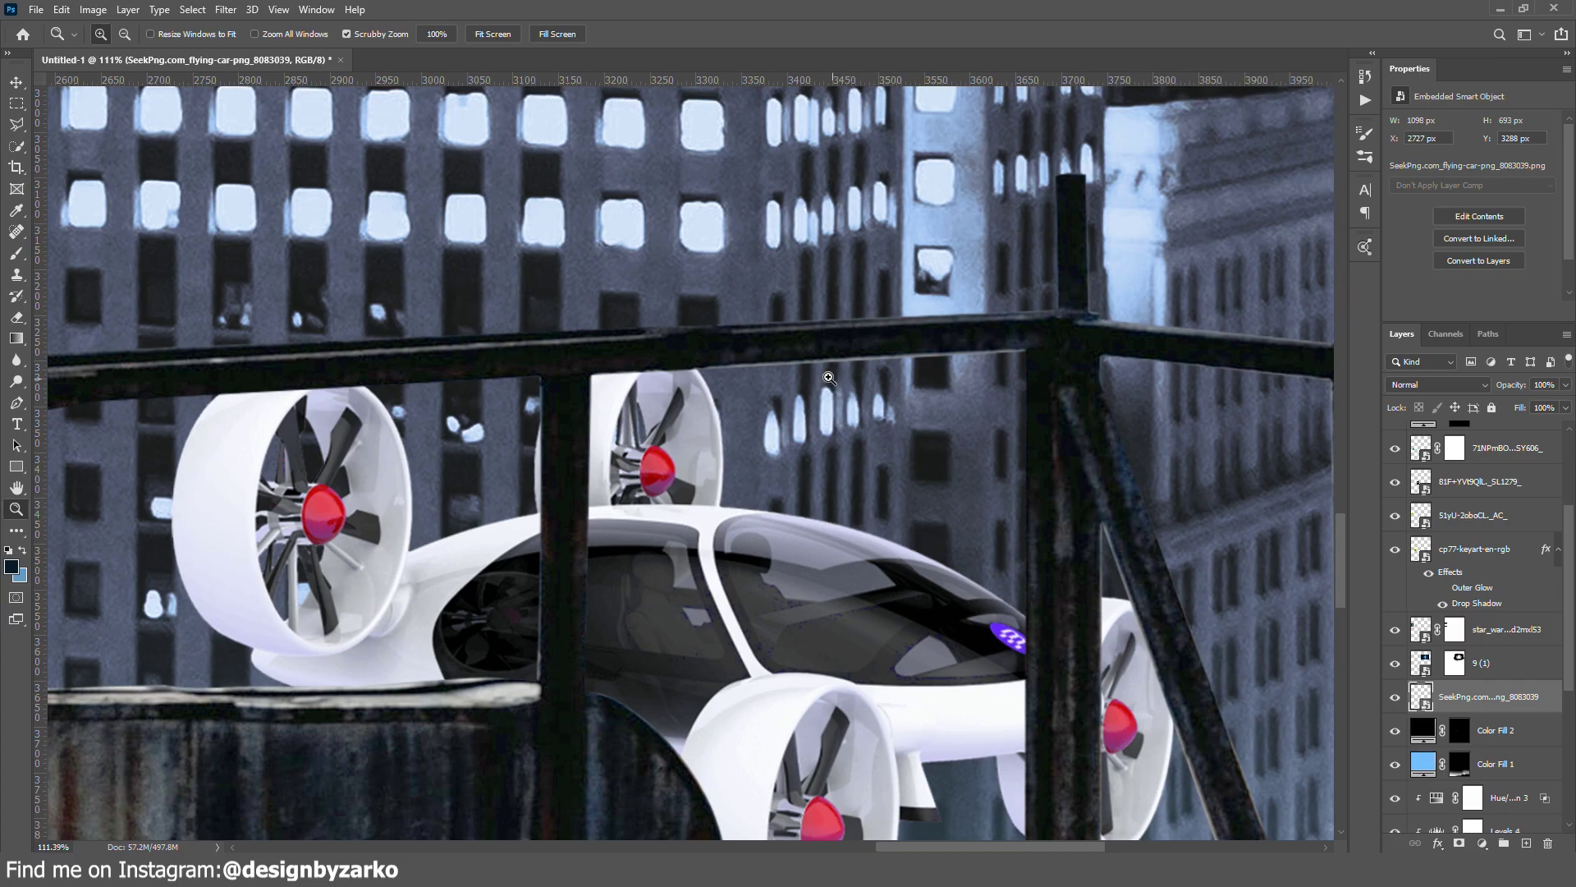
pyautogui.moveTo(829, 378); pyautogui.dragTo(705, 381)
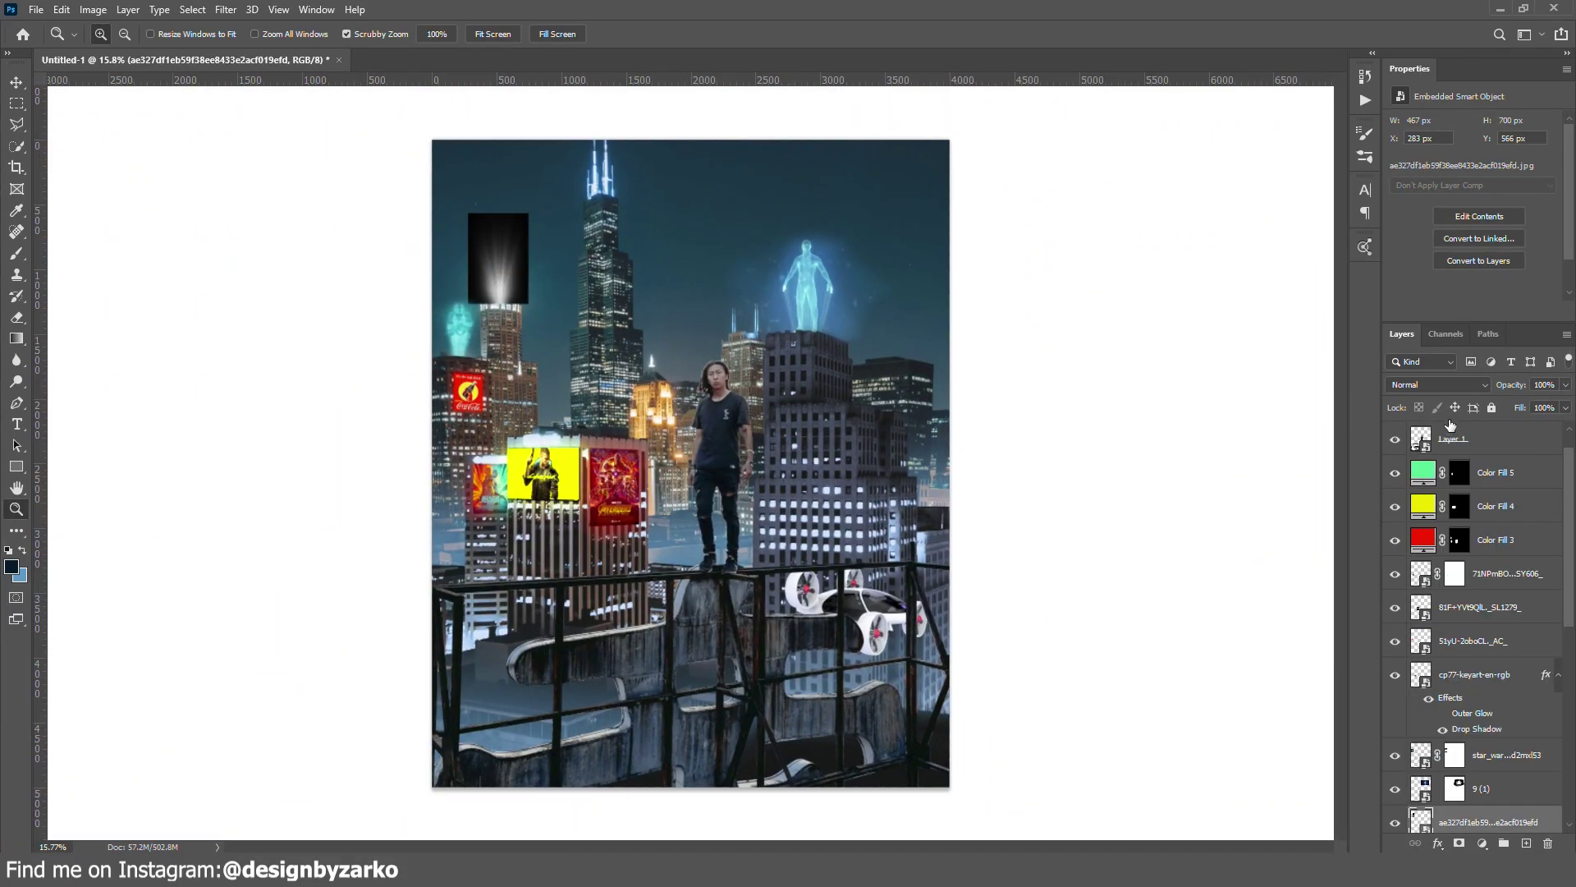
# Step: Set the light beam image to Screen blending and reposition the globe above the buildings
pyautogui.click(1436, 384)
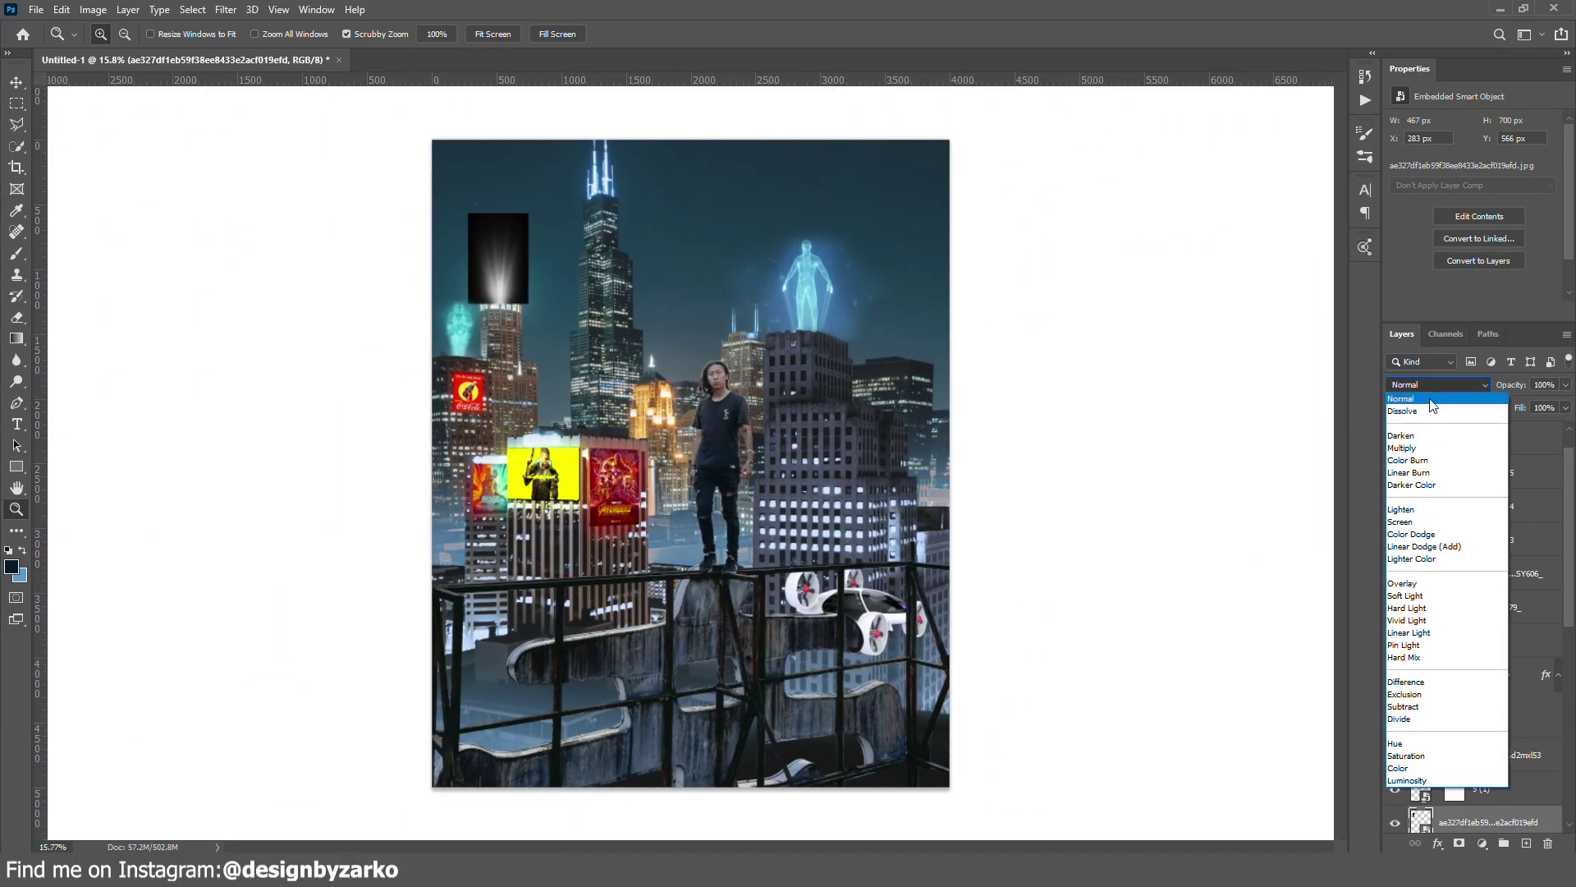
pyautogui.click(1399, 521)
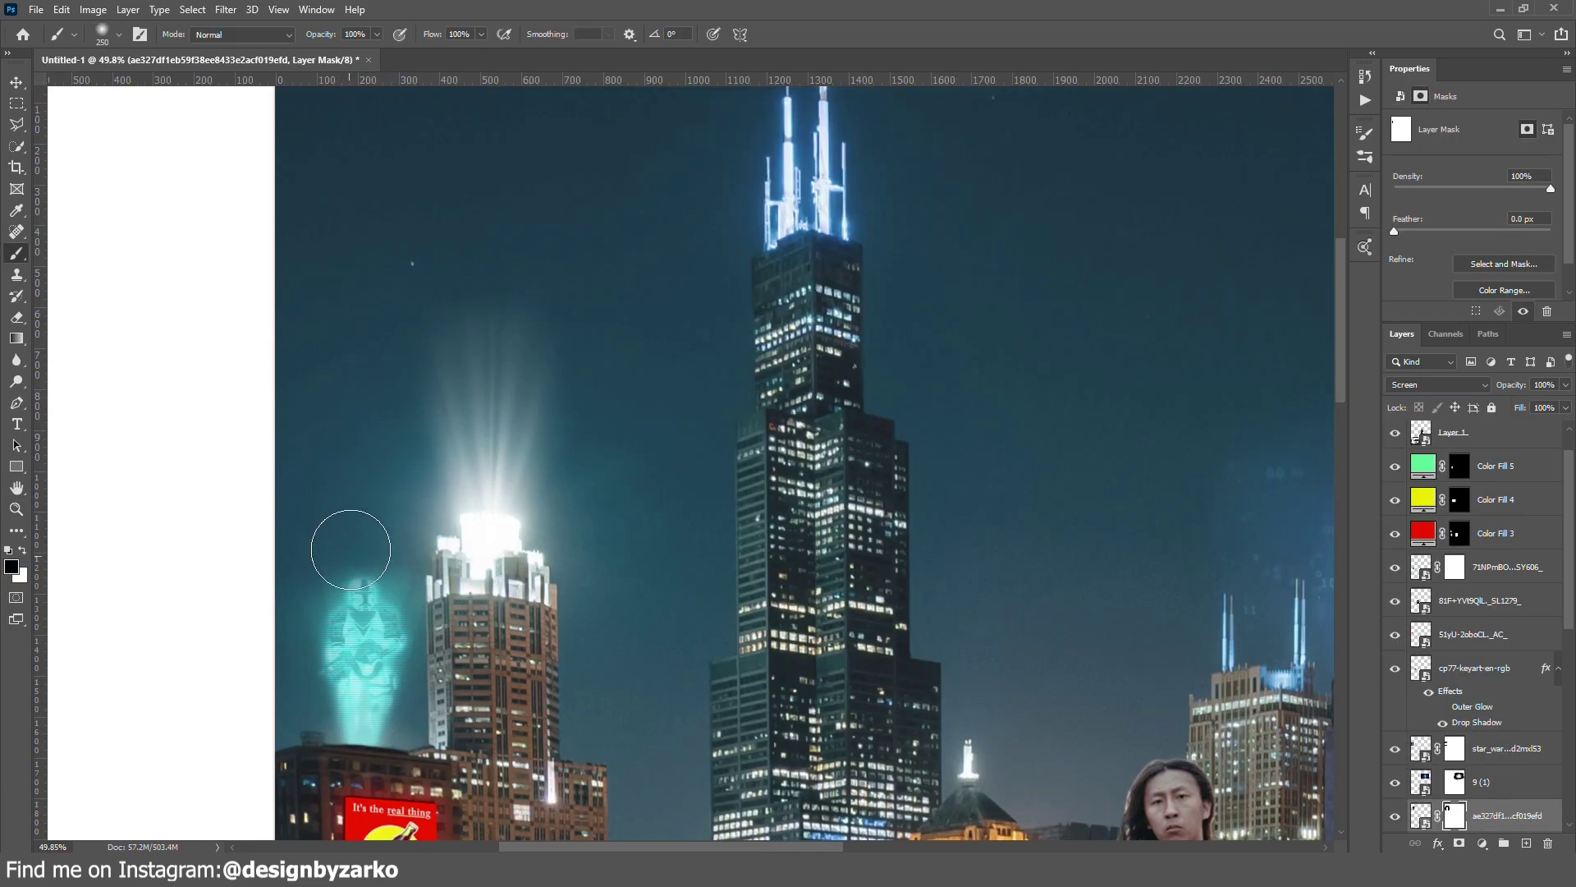
pyautogui.press('z')
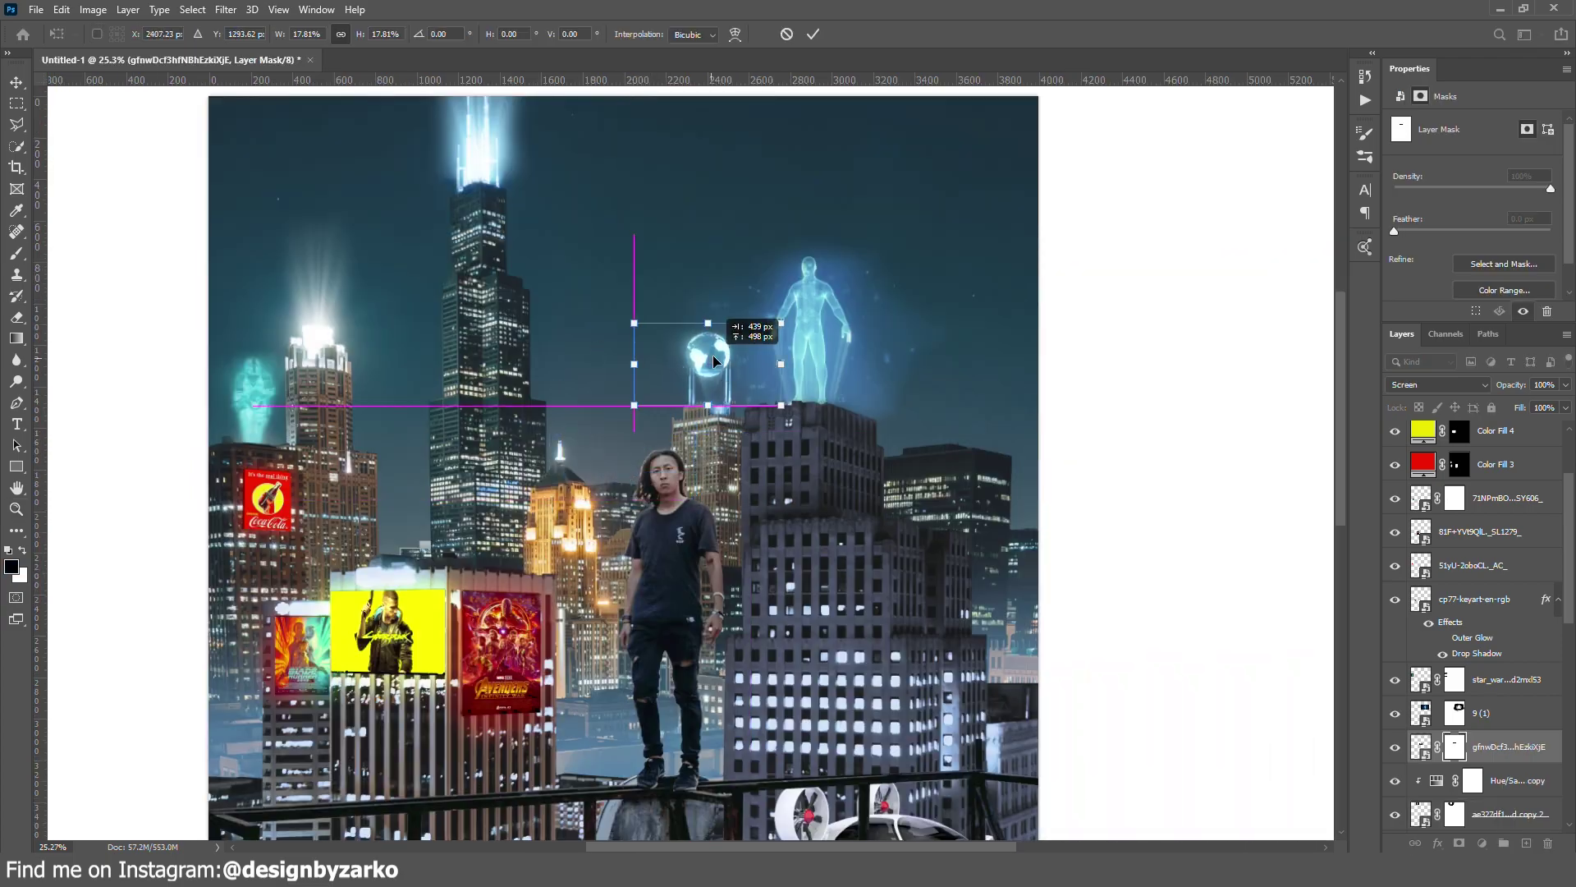
pyautogui.moveTo(716, 343); pyautogui.dragTo(708, 373)
pyautogui.press('Return')
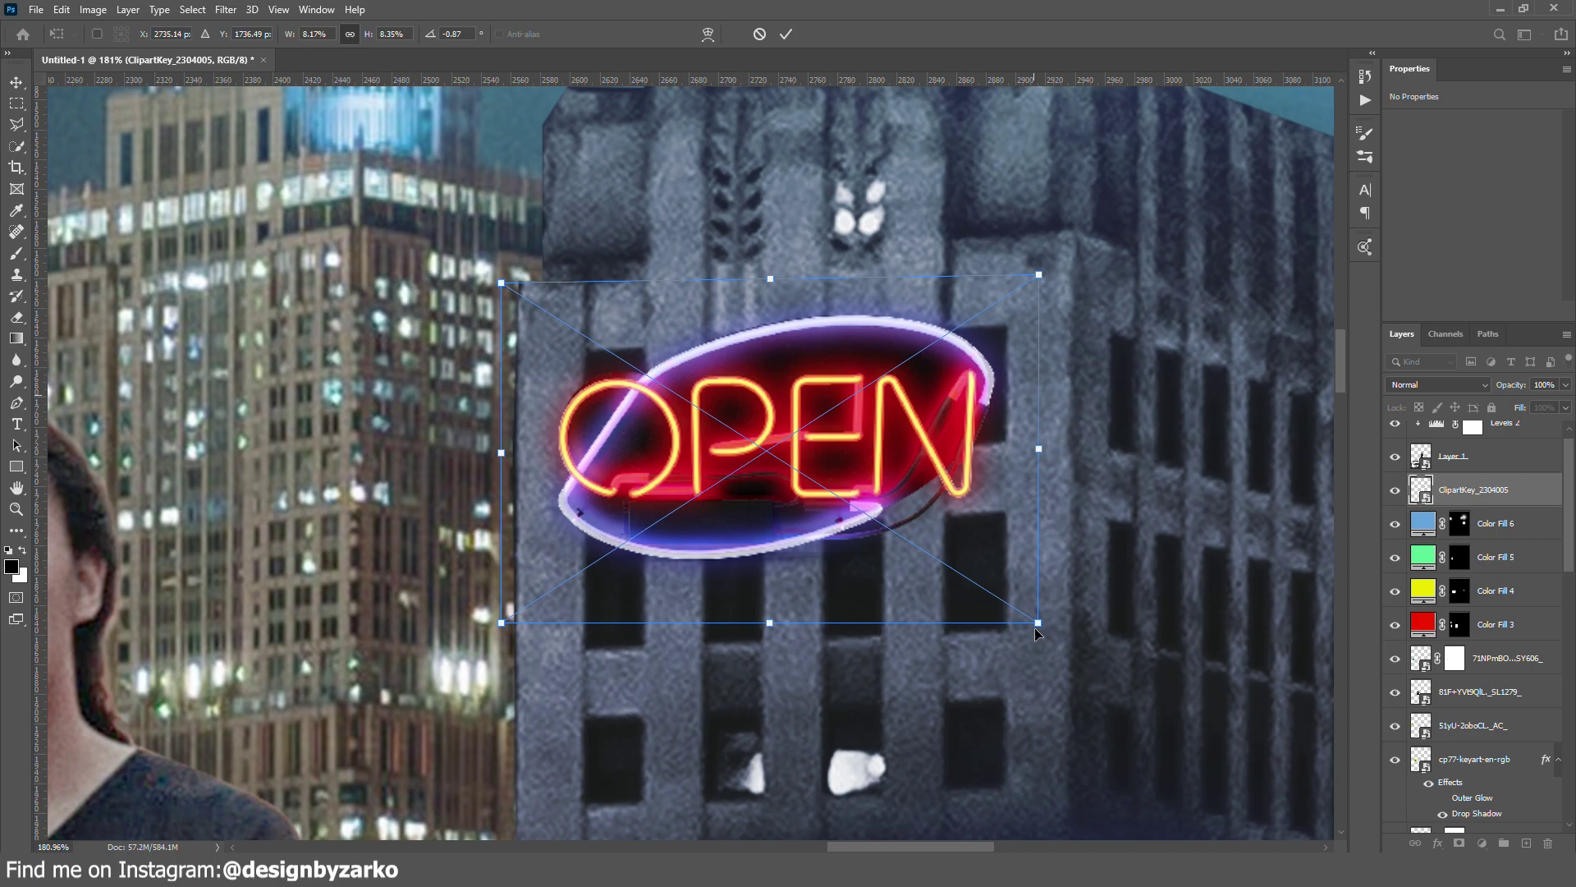
# Step: Select two window strips on the Cyberpunk building and delete the unneeded Layer 4
pyautogui.moveTo(621, 472); pyautogui.dragTo(589, 583)
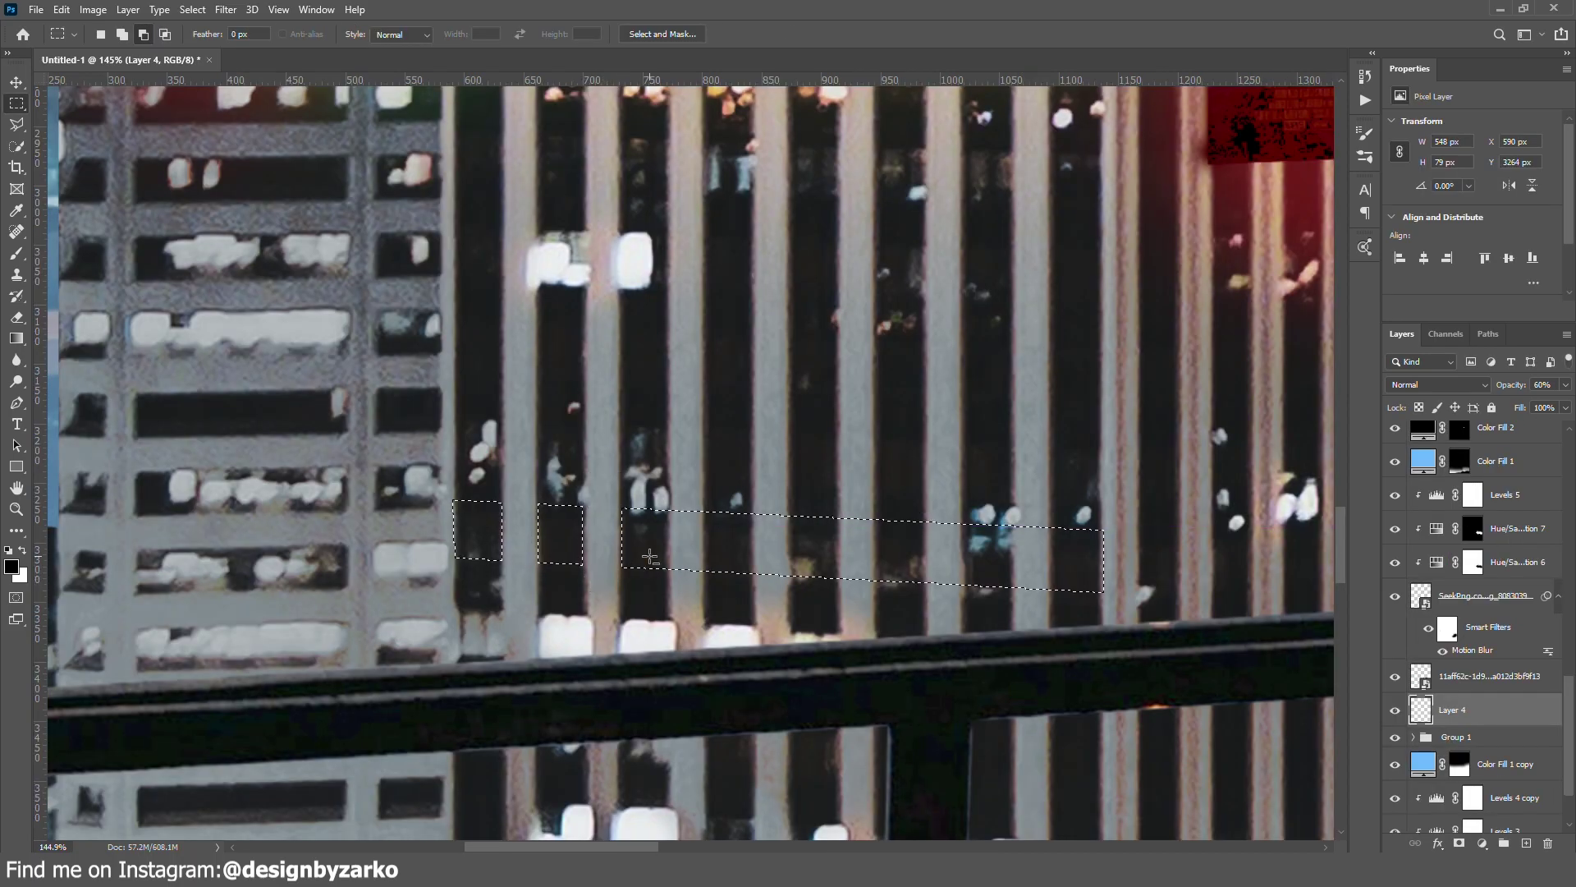
pyautogui.moveTo(697, 479); pyautogui.dragTo(705, 526)
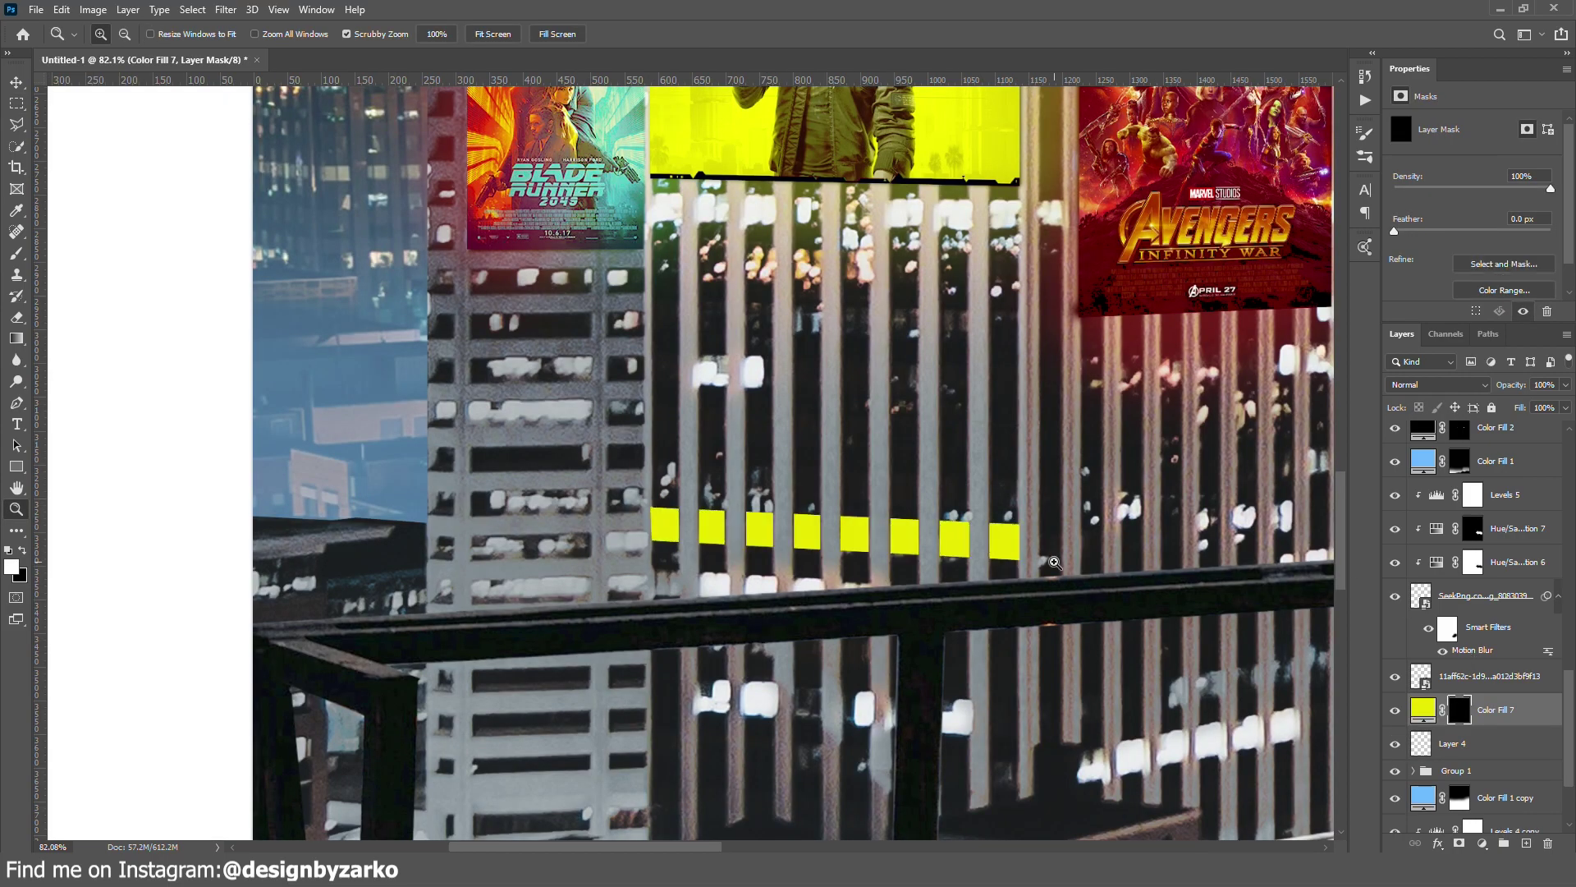
pyautogui.moveTo(1439, 751); pyautogui.dragTo(1409, 729)
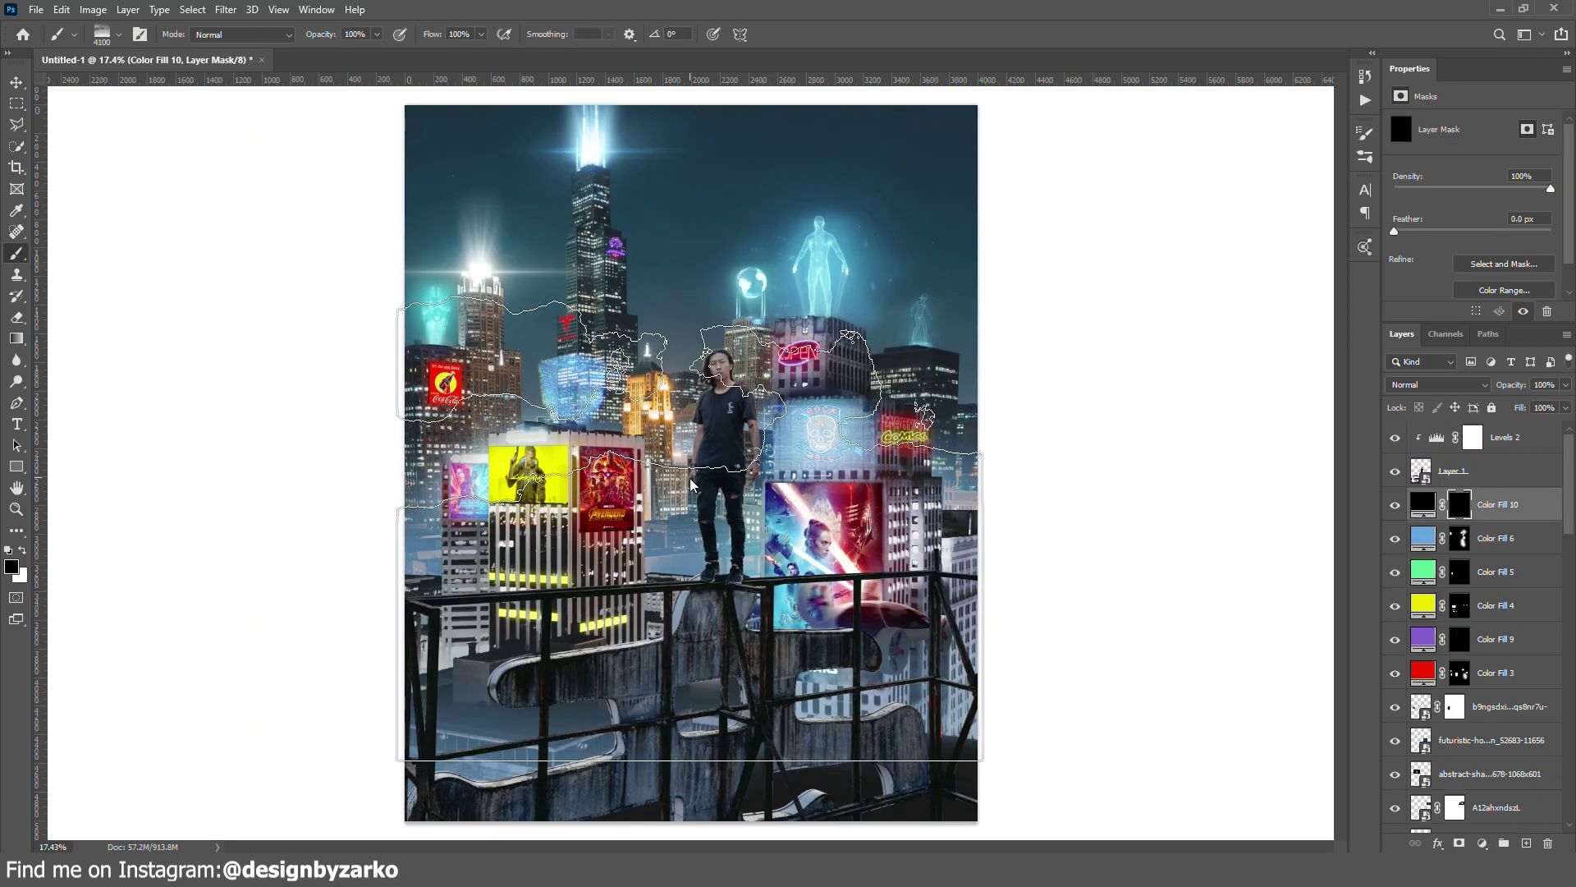
# Step: Deselect, toggle Hue/Saturation 11 off and on to compare, and fill its mask with white
pyautogui.hotkey('ctrl', 'd')
pyautogui.click(1420, 506)
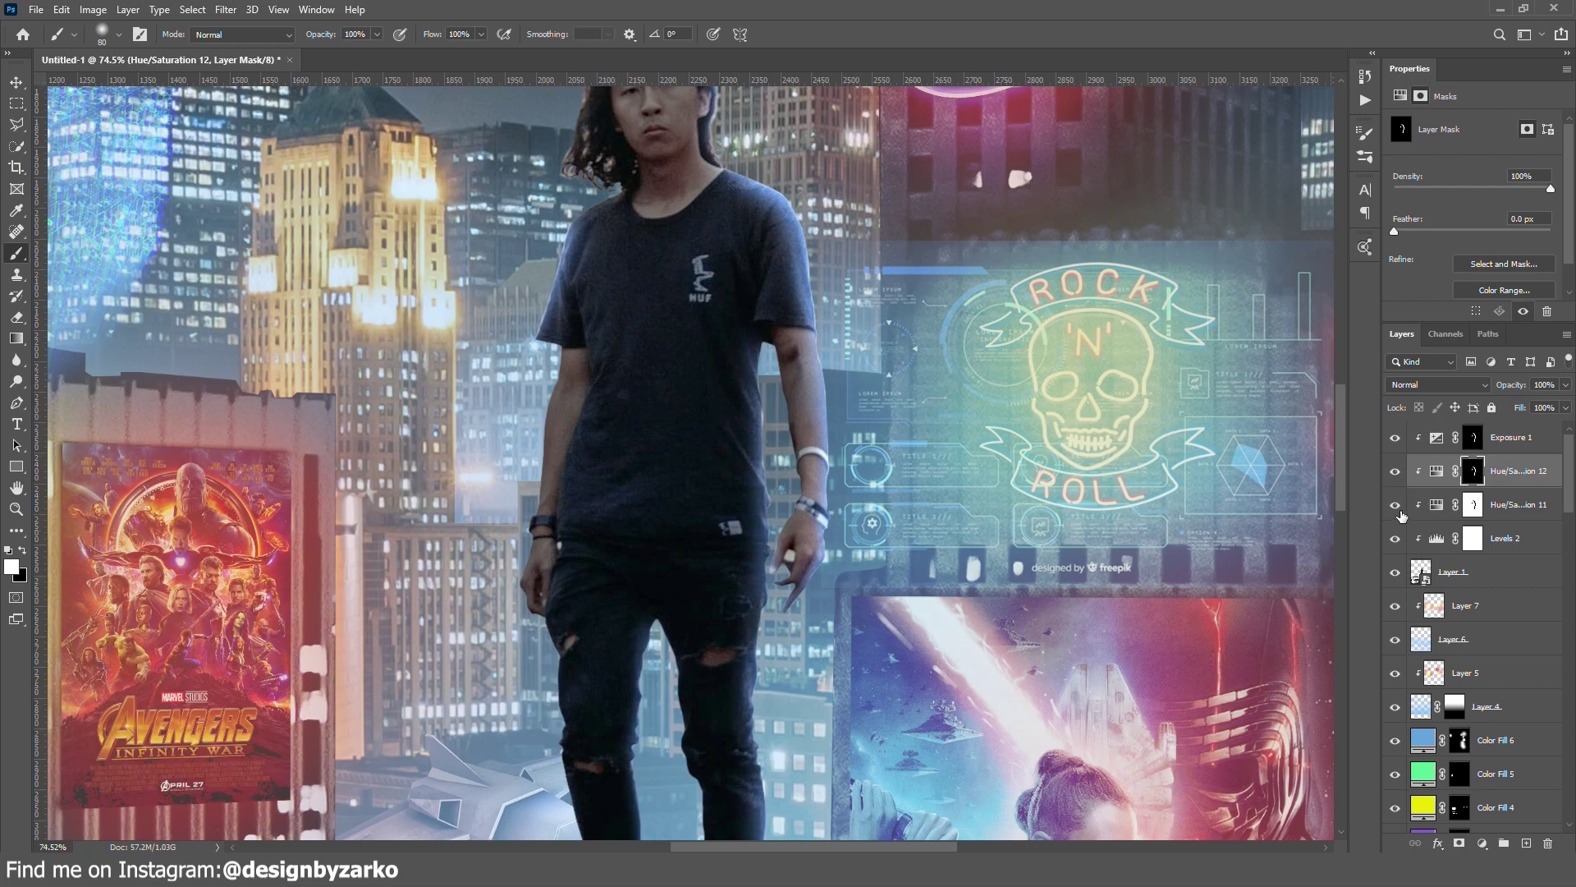
pyautogui.click(1396, 505)
pyautogui.click(1396, 507)
pyautogui.click(1473, 504)
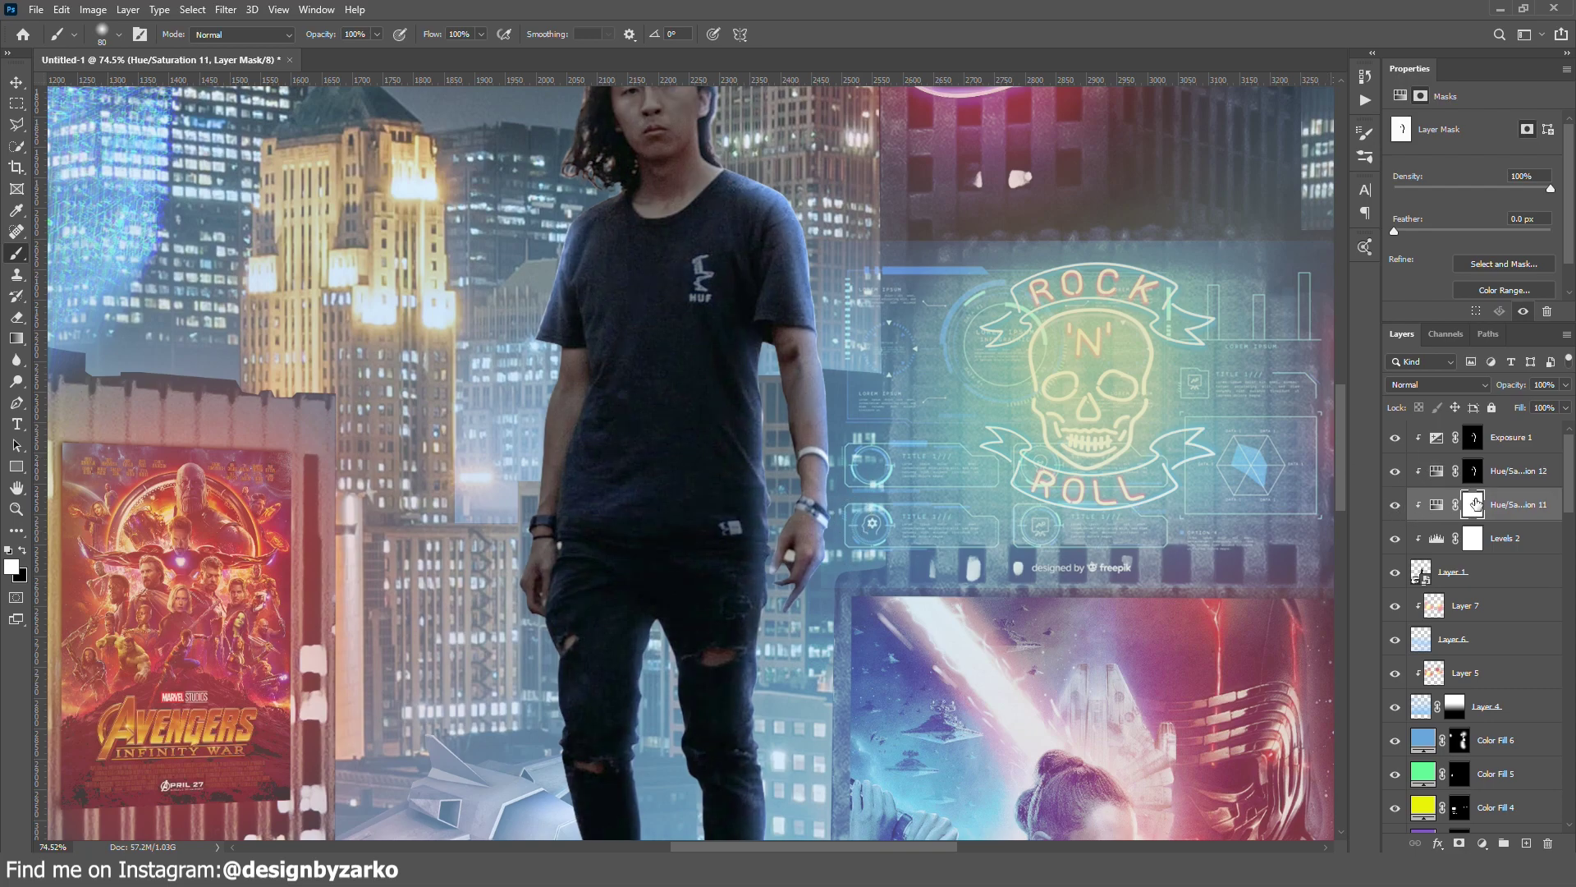
pyautogui.hotkey('alt', 'BackSpace')
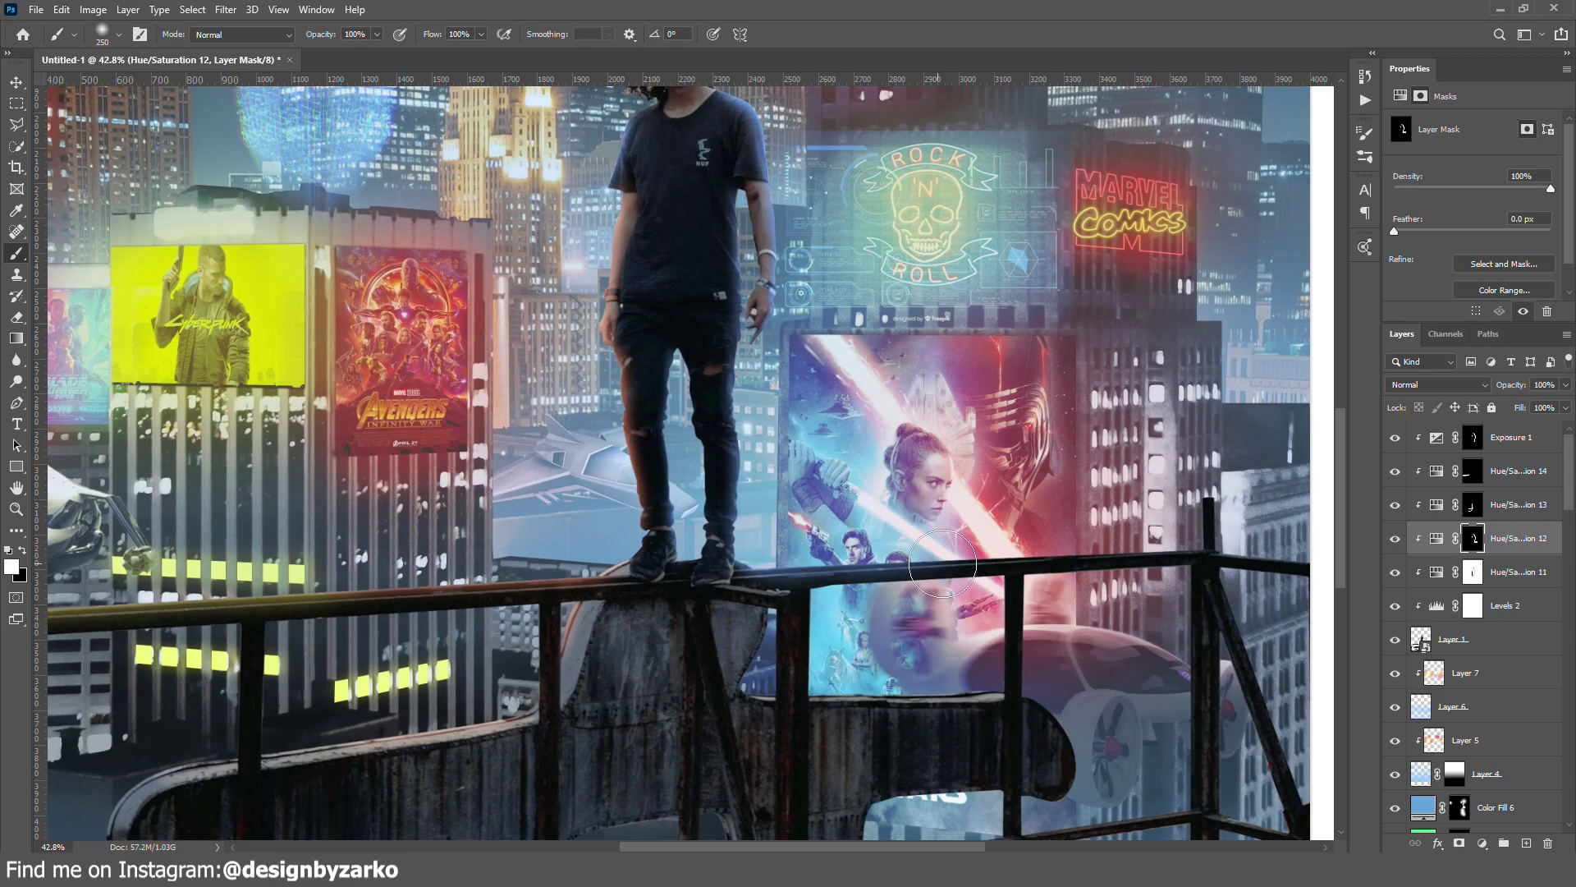
# Step: Zoom the view in and out on the new hillside document
pyautogui.press('z')
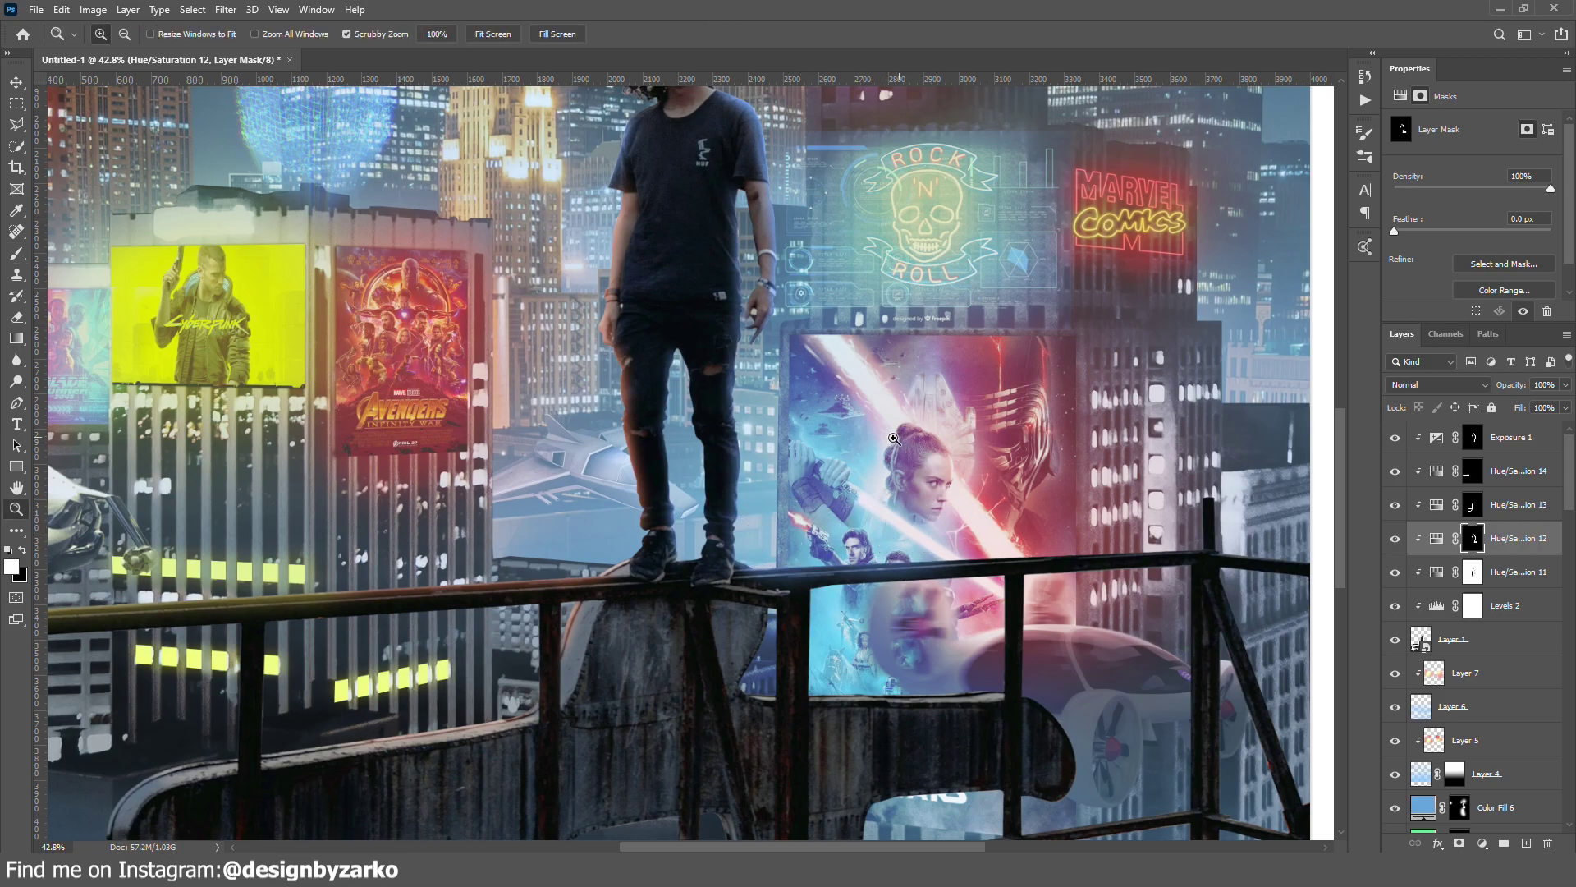
pyautogui.scroll(-2, 828, 200)
pyautogui.scroll(3, 827, 200)
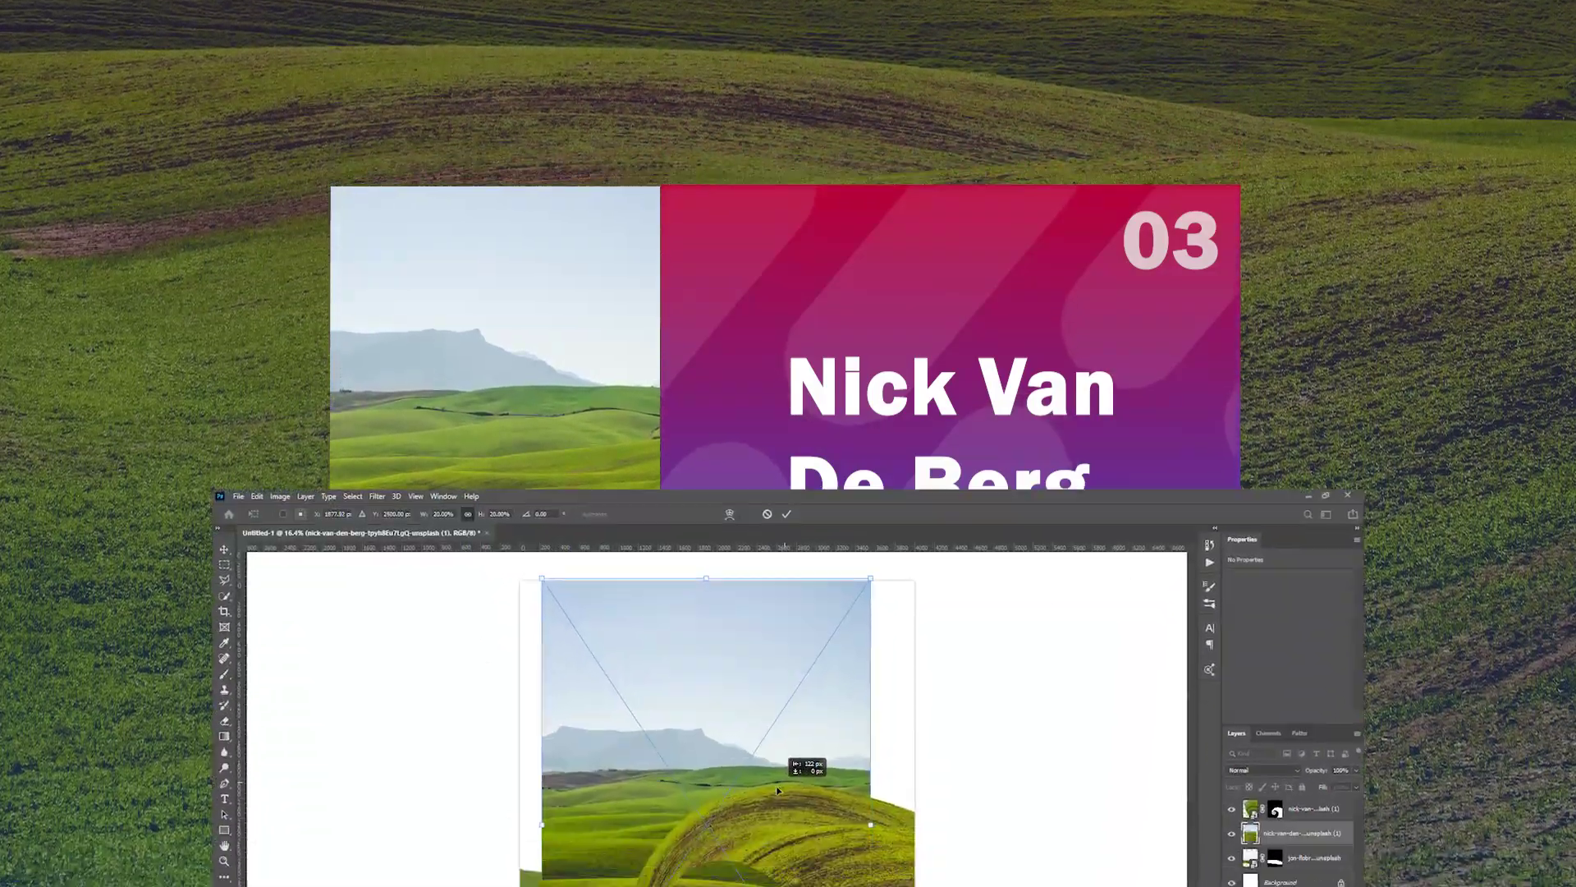
# Step: Finish curling the hill with the warp, commit it, and zoom out around the hill
pyautogui.moveTo(777, 790); pyautogui.dragTo(747, 787)
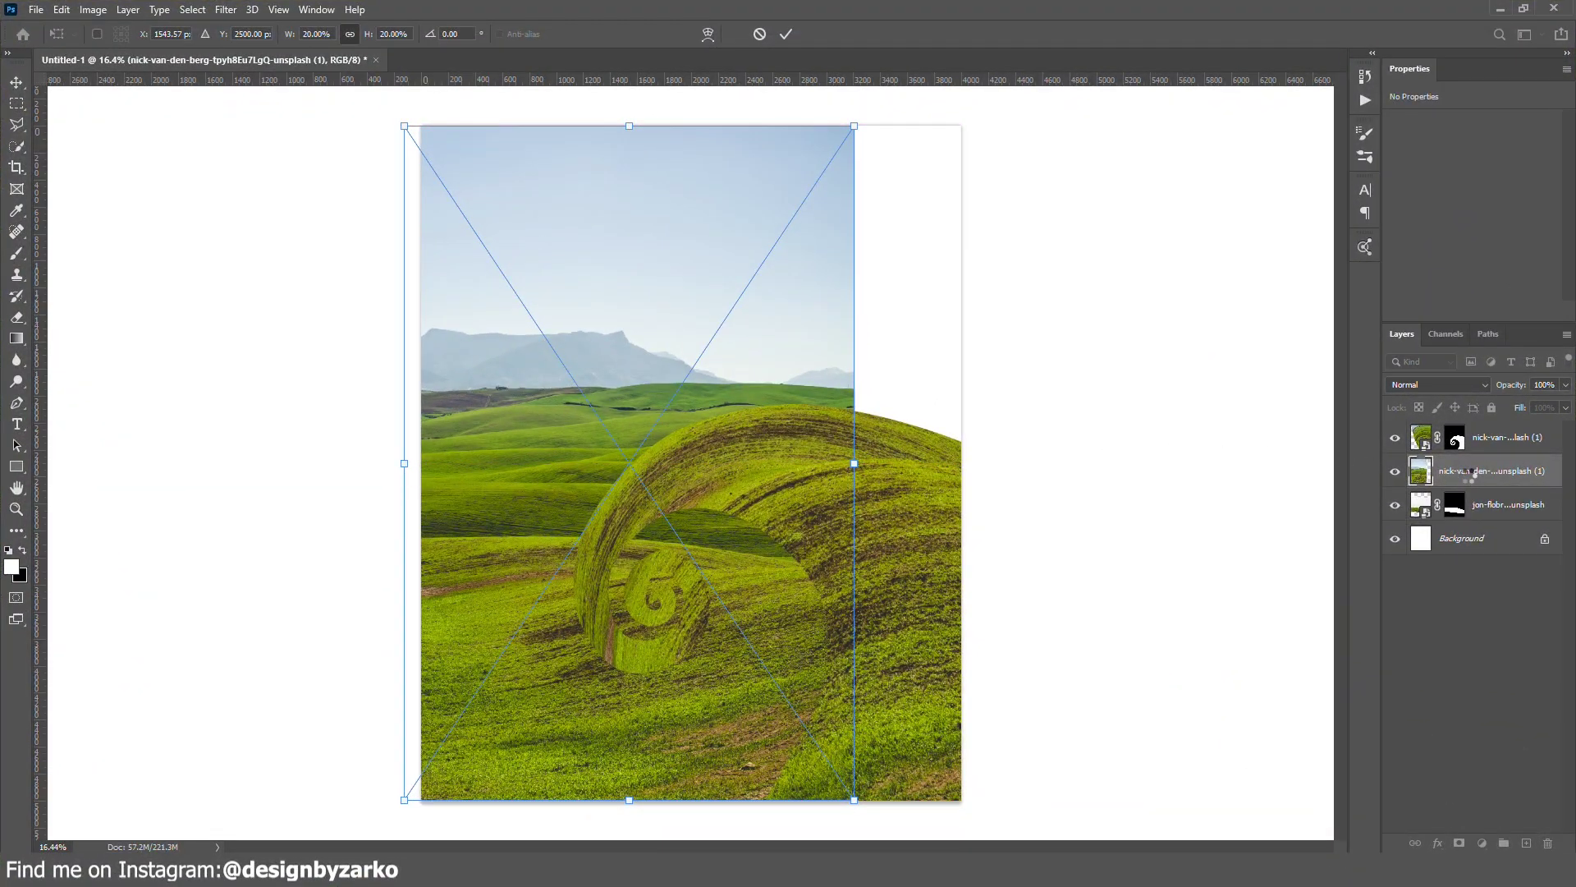
pyautogui.press('Return')
pyautogui.press('z')
pyautogui.moveTo(1470, 472); pyautogui.dragTo(1478, 435)
pyautogui.moveTo(708, 487); pyautogui.dragTo(841, 465)
# Step: Free Transform the top hillside layer and turn the ridge path into a selection with no feather
pyautogui.hotkey('ctrl', 't')
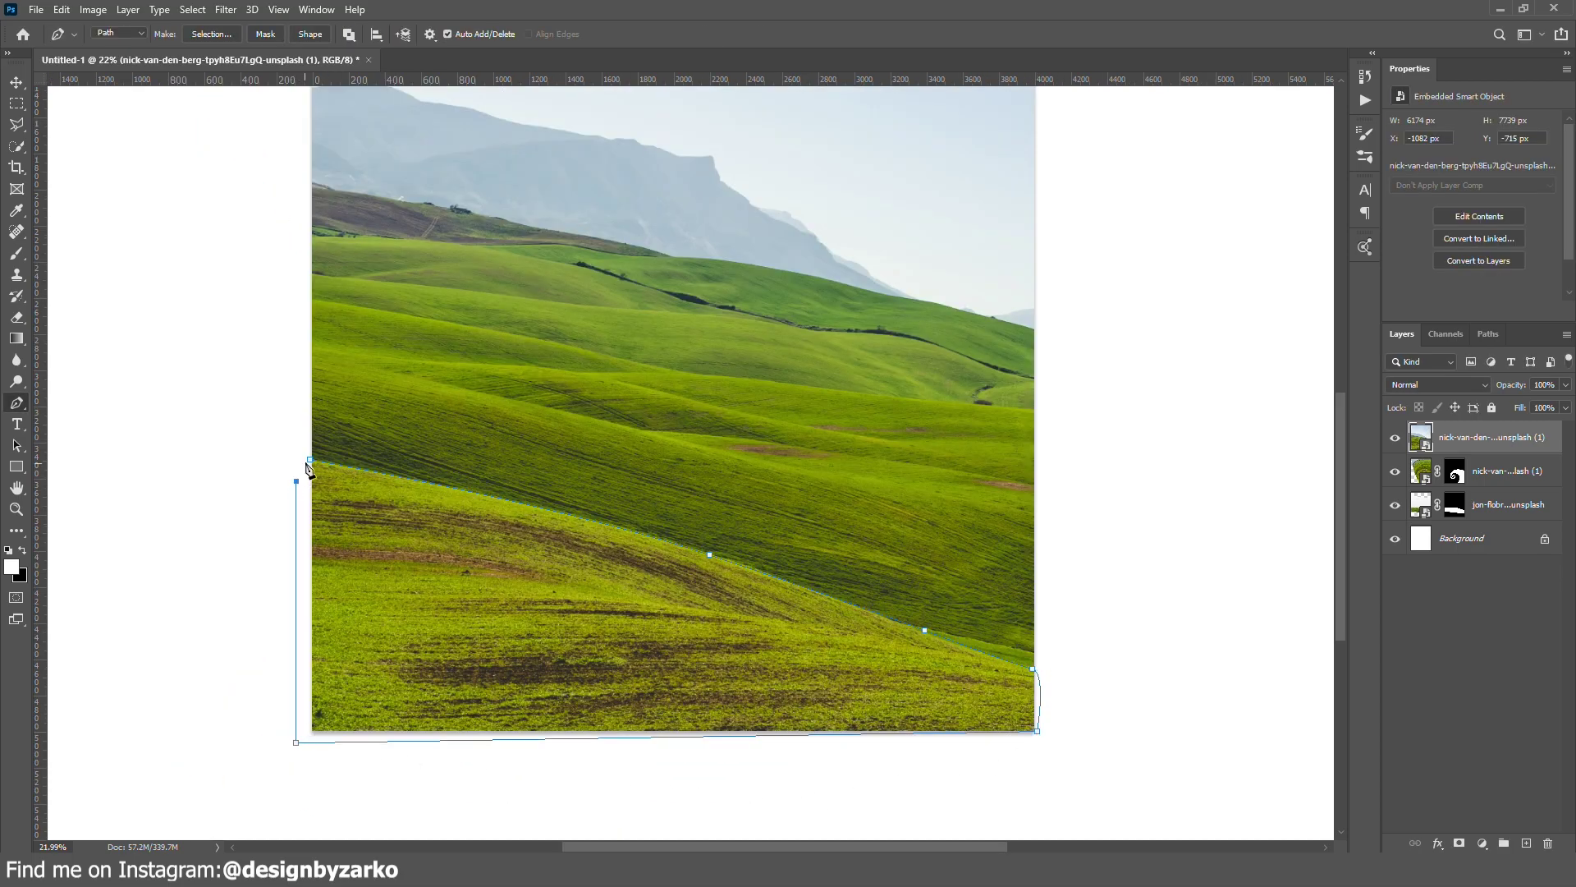
pyautogui.rightClick(578, 453)
pyautogui.click(624, 520)
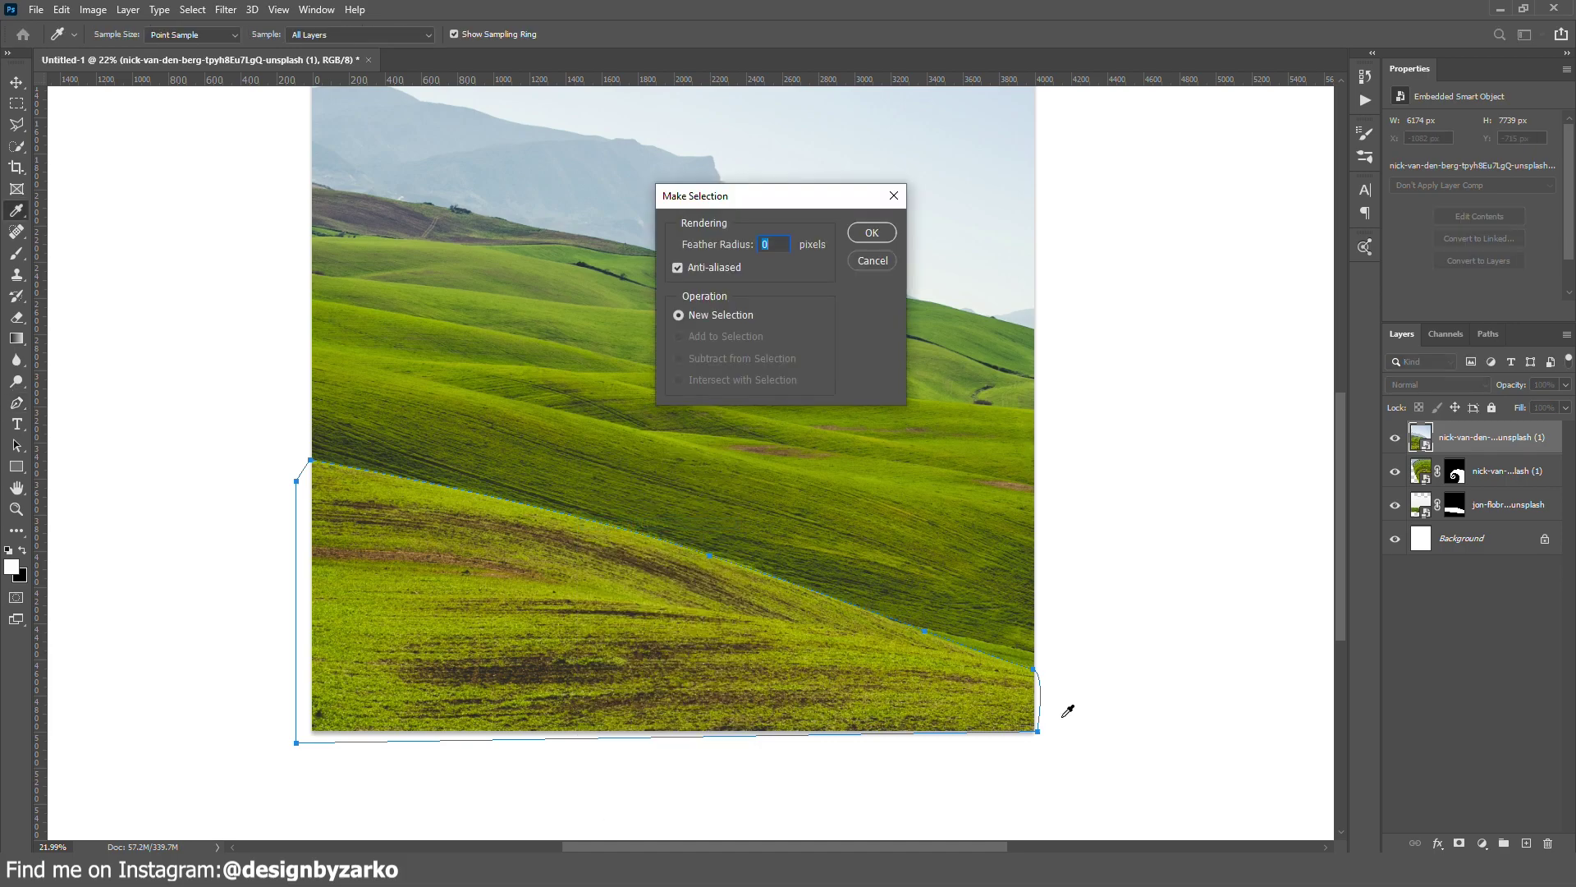
pyautogui.press('Return')
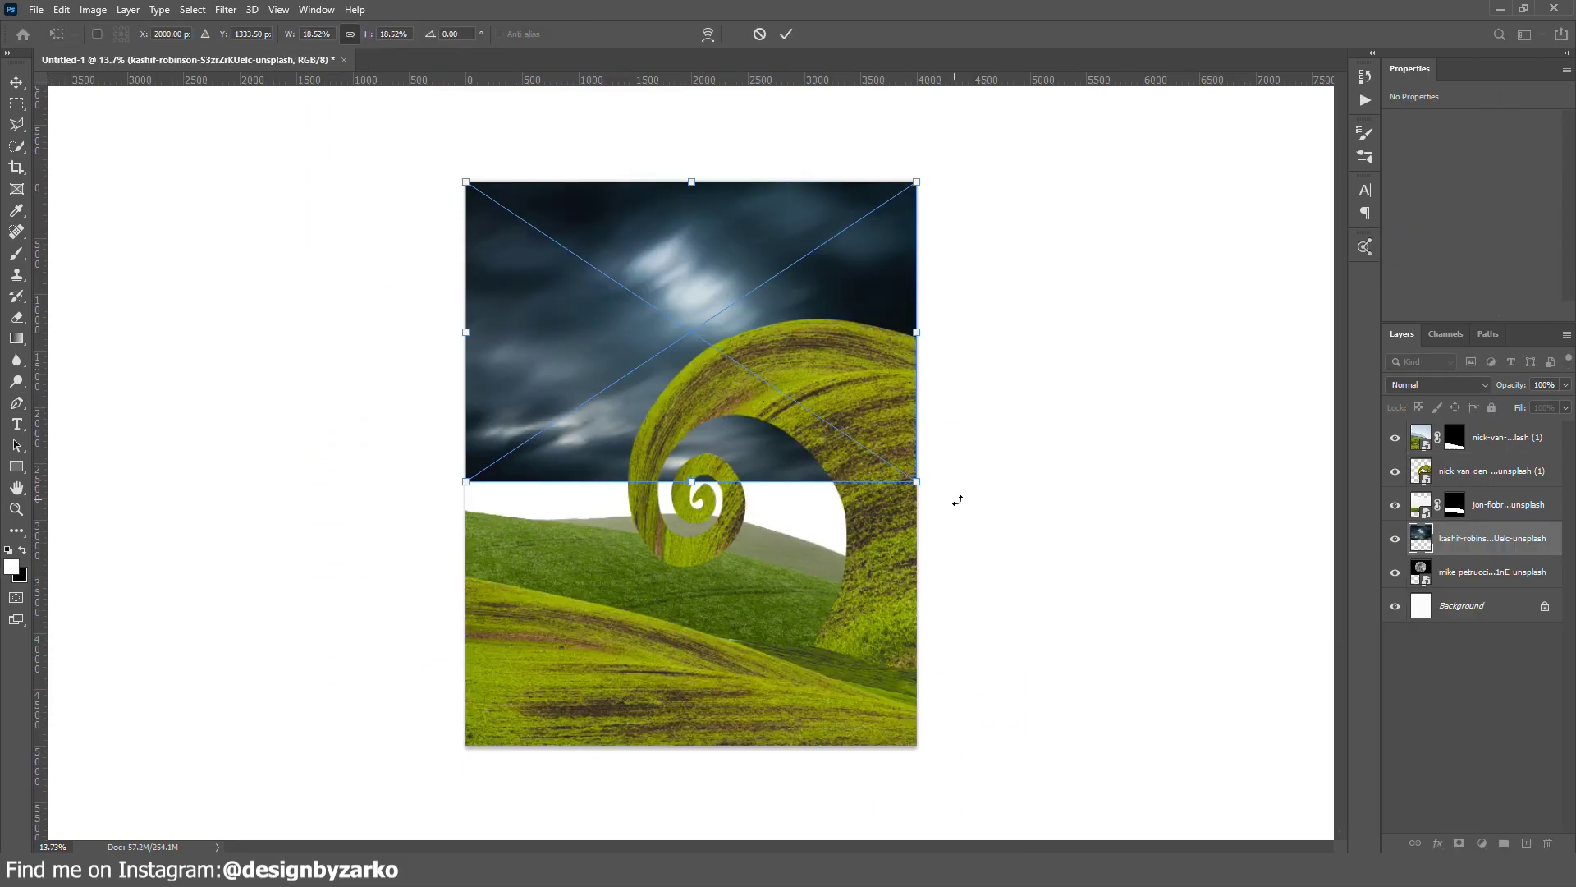
# Step: Enlarge the cloudy sky and green hills, shift the hills slightly right, and commit the transform
pyautogui.moveTo(918, 482); pyautogui.dragTo(1014, 545)
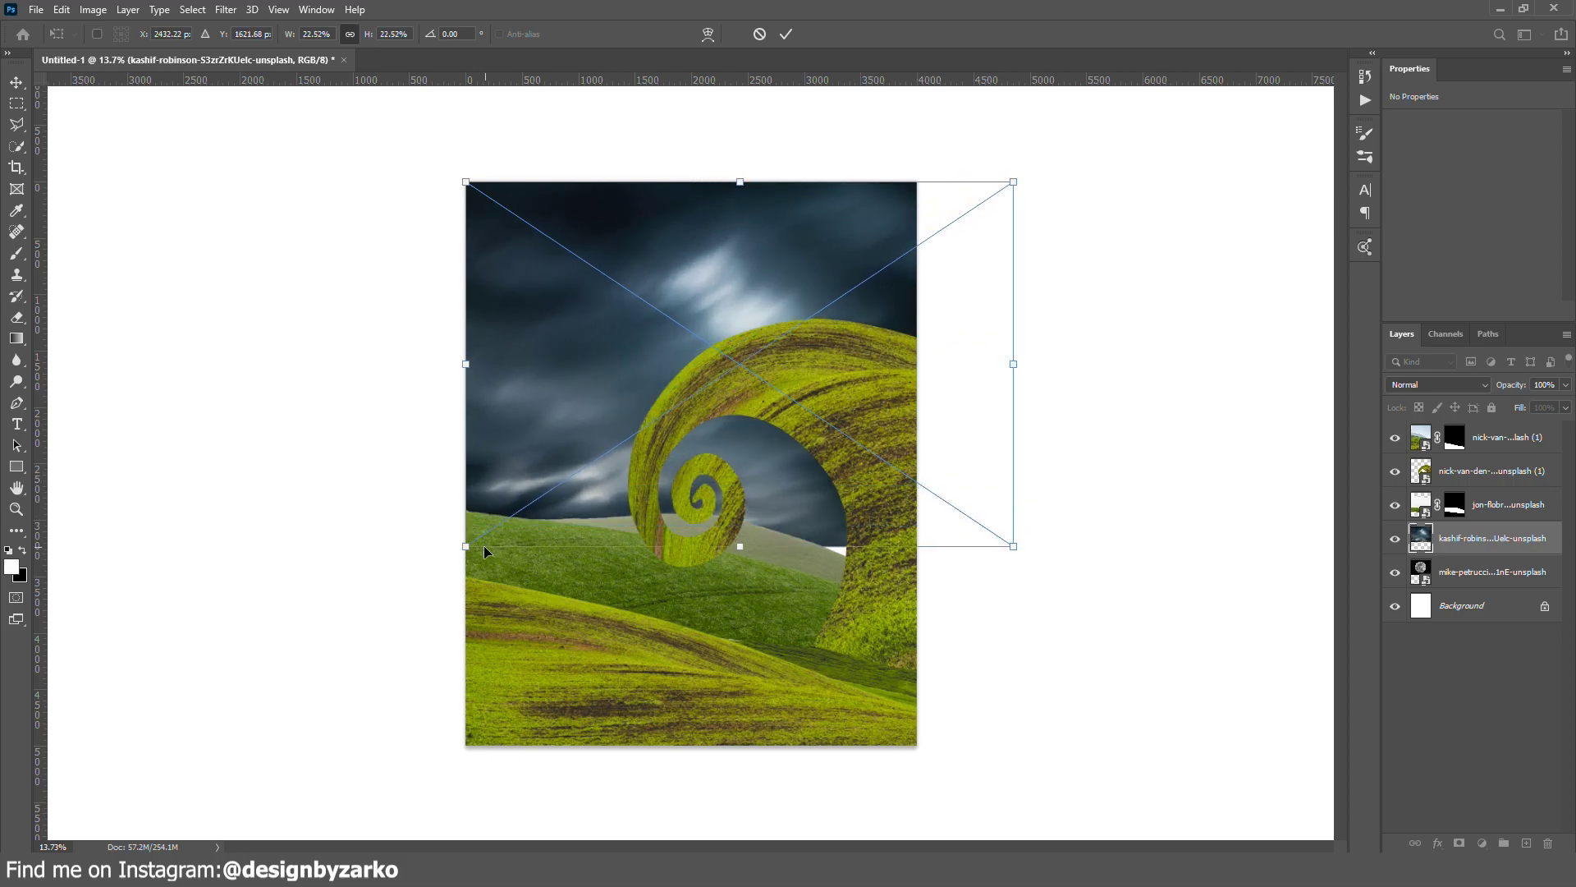
pyautogui.moveTo(484, 552); pyautogui.dragTo(386, 570)
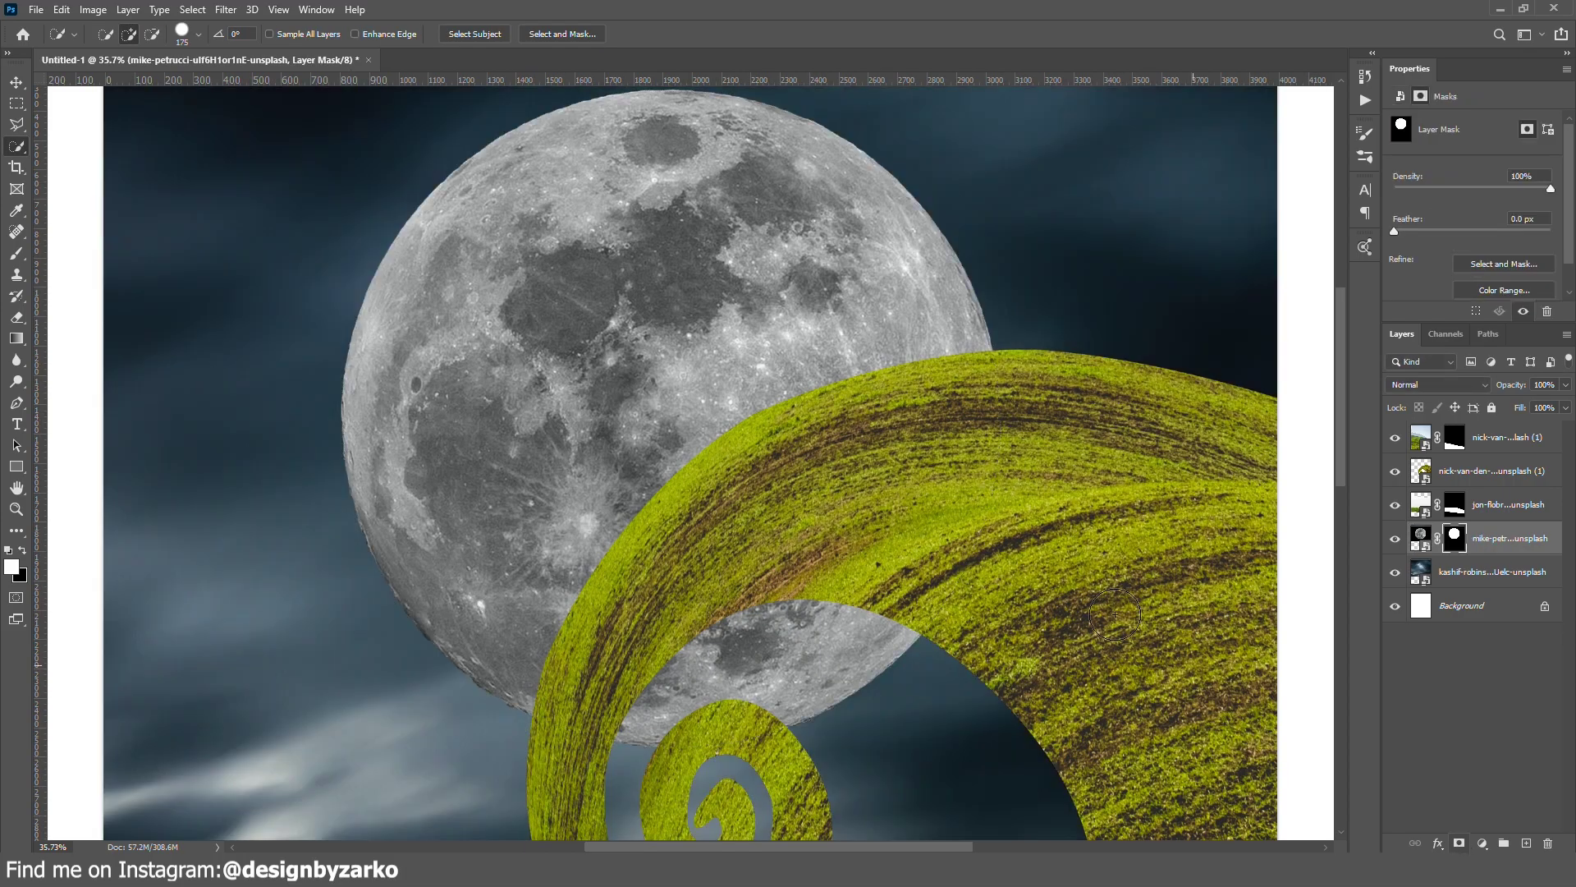
pyautogui.press('z')
pyautogui.moveTo(669, 330); pyautogui.dragTo(629, 344)
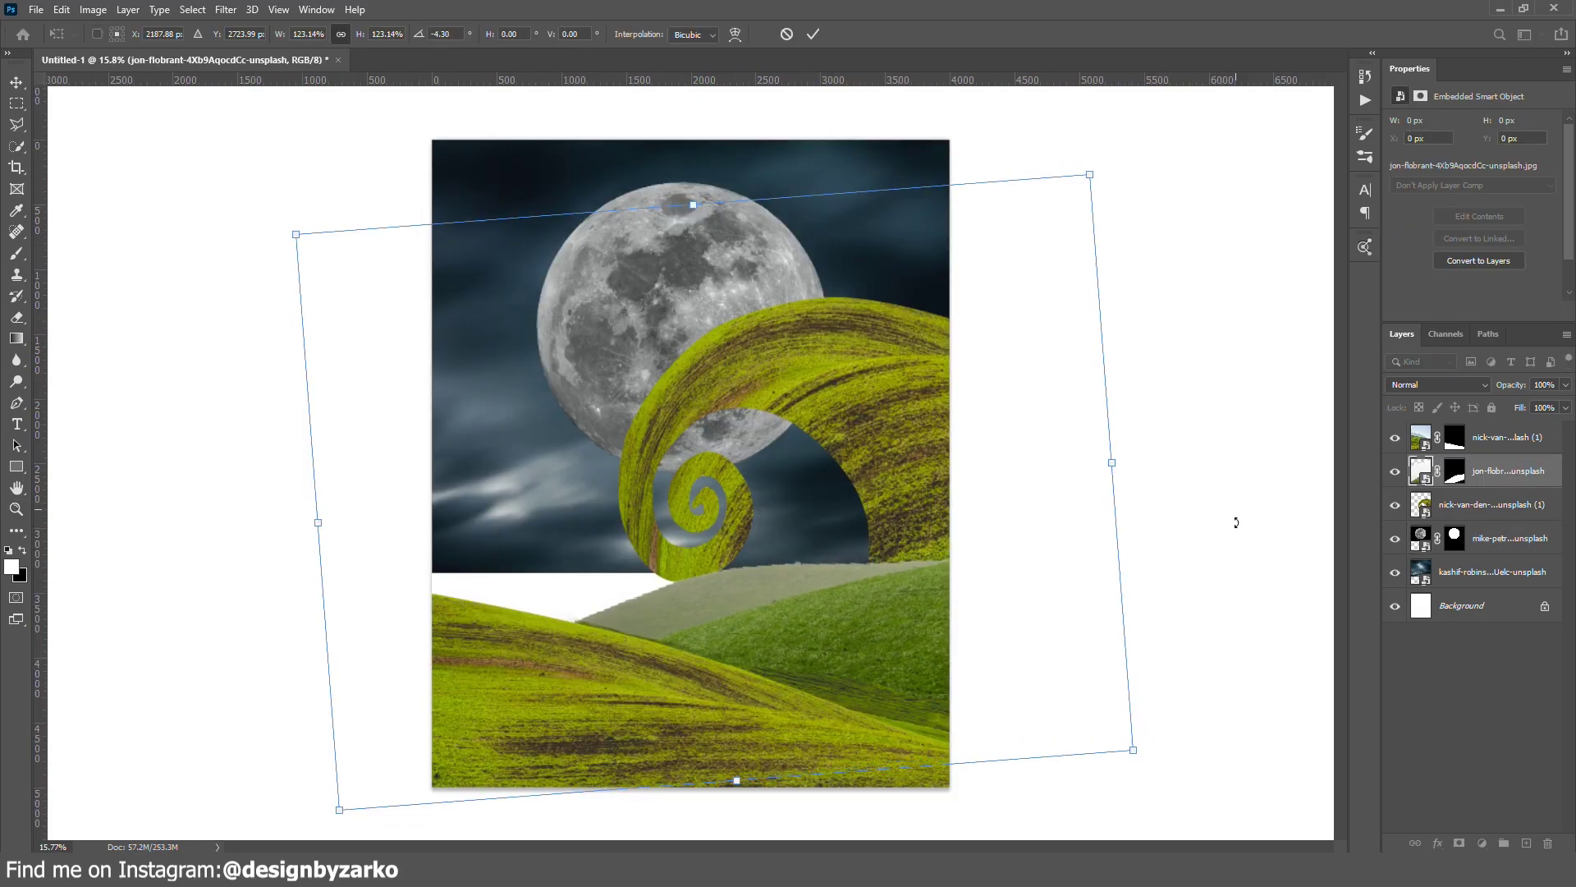
pyautogui.moveTo(956, 636)
pyautogui.mouseDown()
pyautogui.moveTo(971, 637)
pyautogui.moveTo(975, 611)
pyautogui.mouseUp()
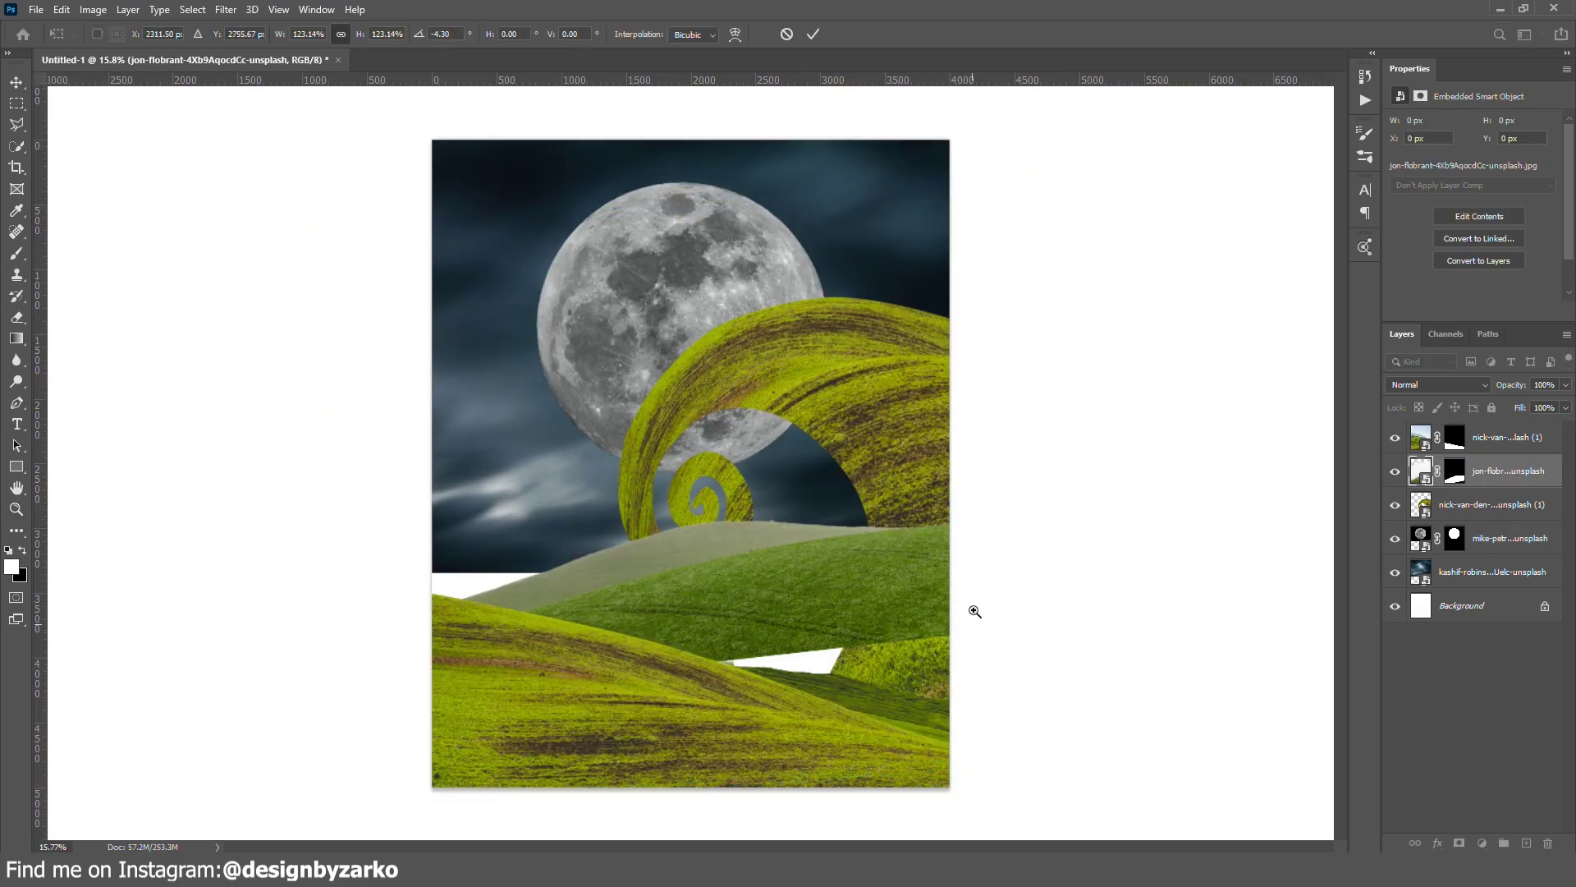
pyautogui.press('Return')
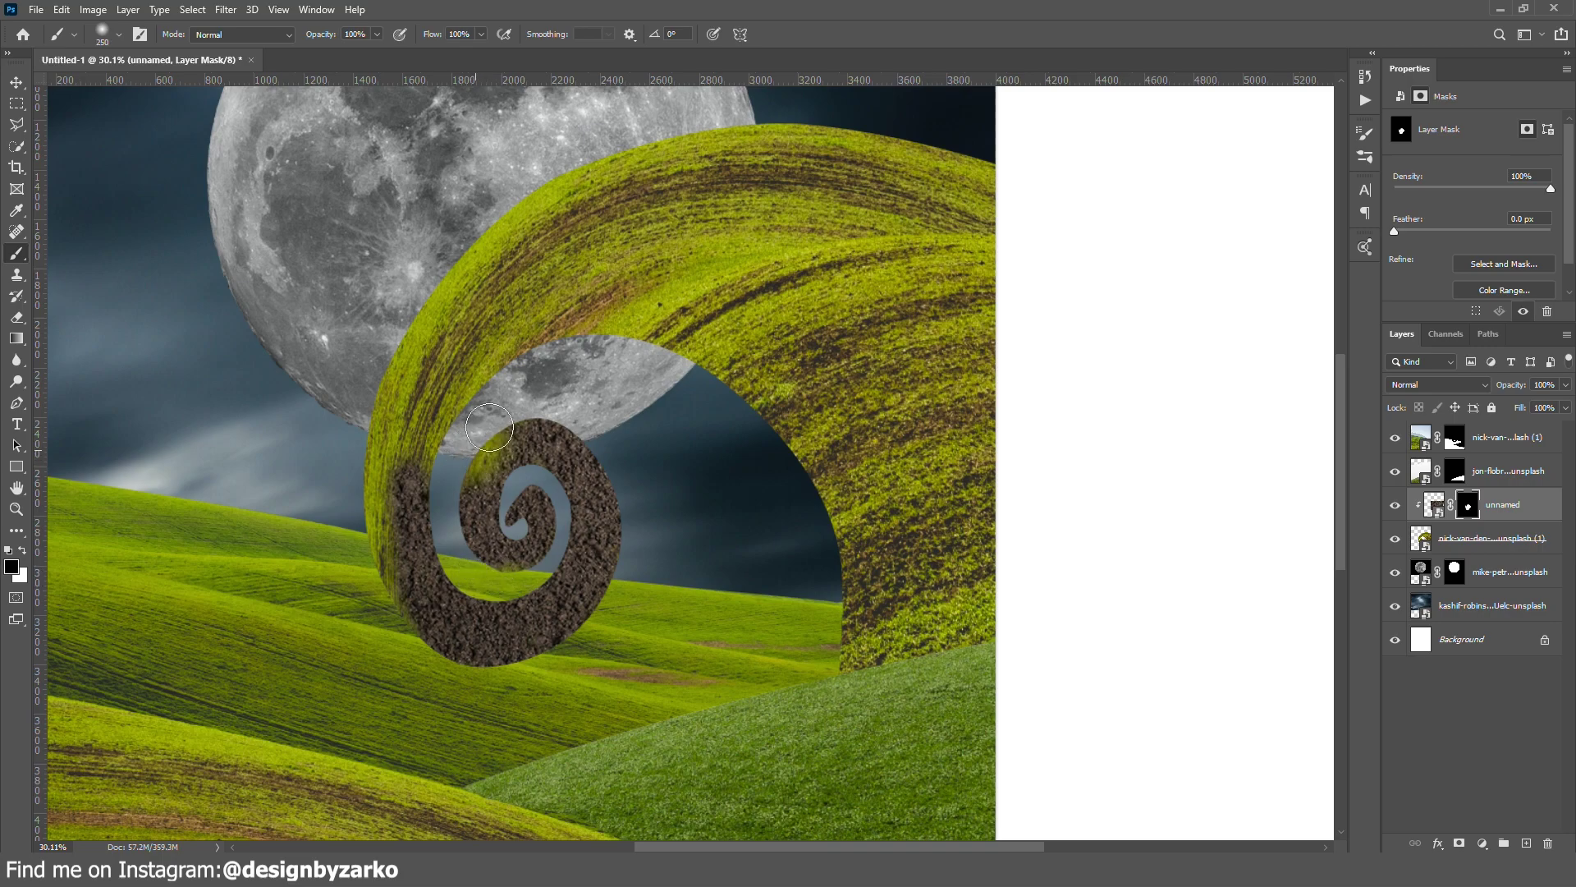
# Step: Mask out the grass patch atop the dirt spiral, then repaint its upper-left grass edge with a larger brush
pyautogui.moveTo(481, 444); pyautogui.dragTo(567, 413)
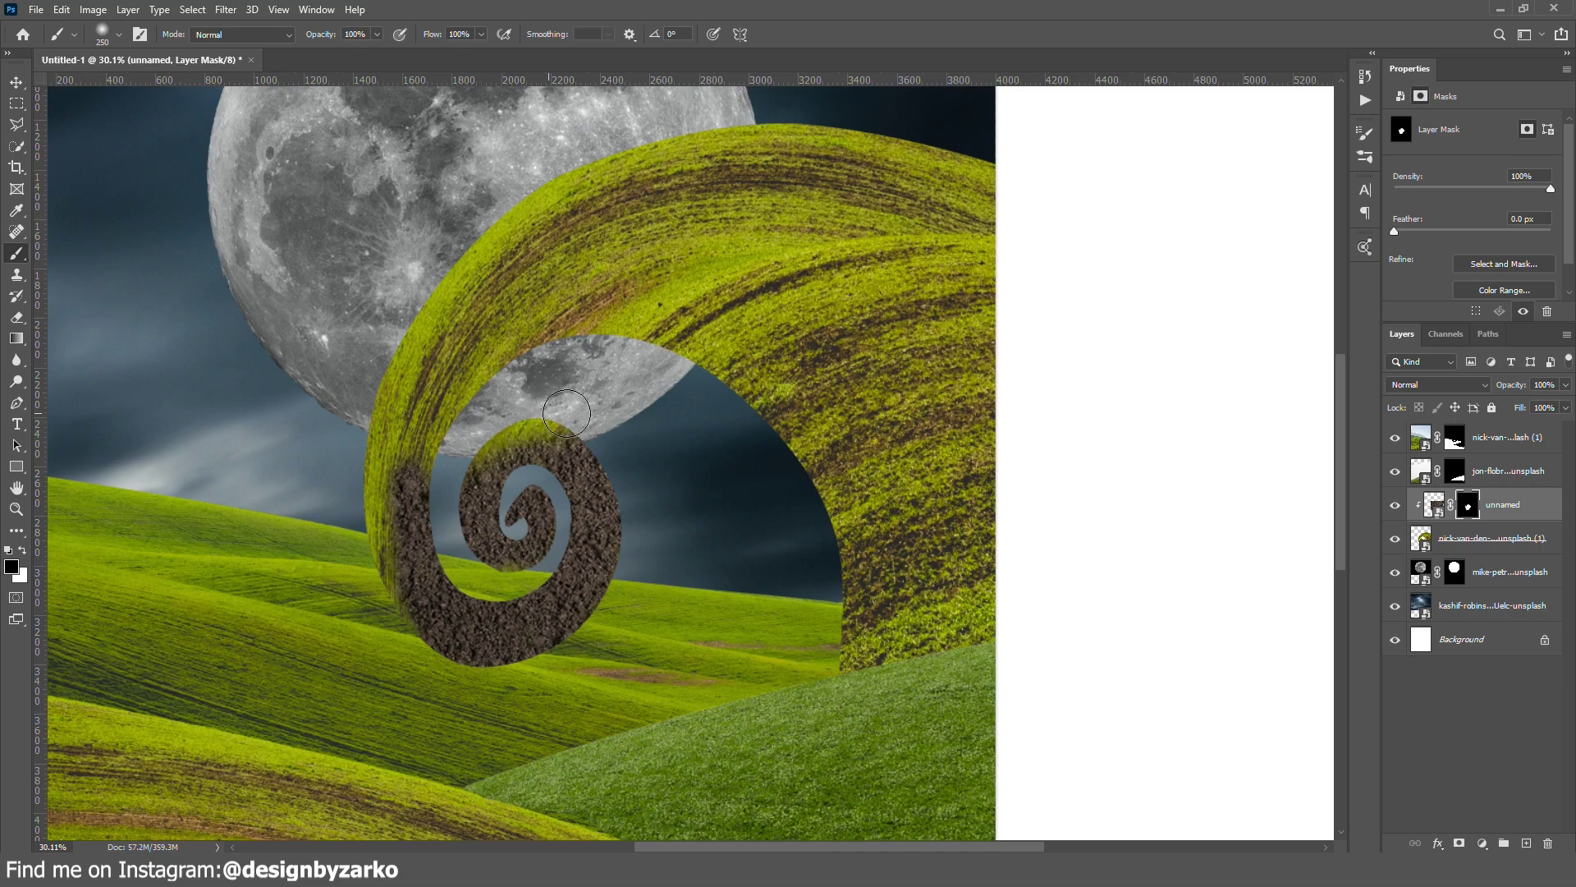
pyautogui.press('x')
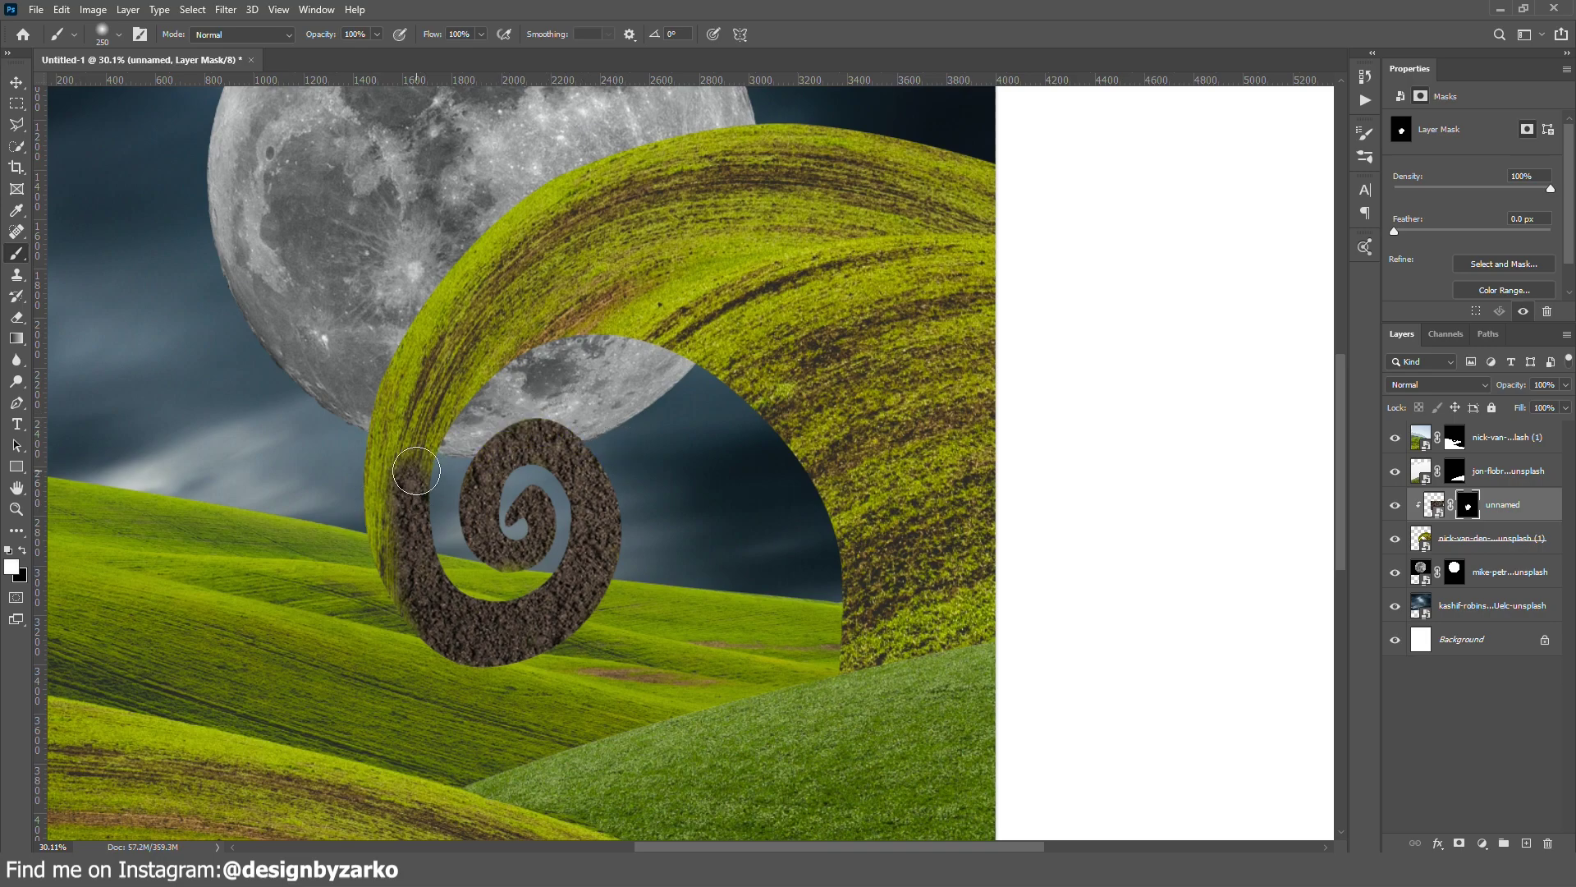
pyautogui.press(']')
pyautogui.press(']')
pyautogui.press(']')
pyautogui.press(']')
pyautogui.moveTo(443, 444)
pyautogui.mouseDown()
pyautogui.moveTo(482, 400)
pyautogui.moveTo(641, 330)
pyautogui.mouseUp()
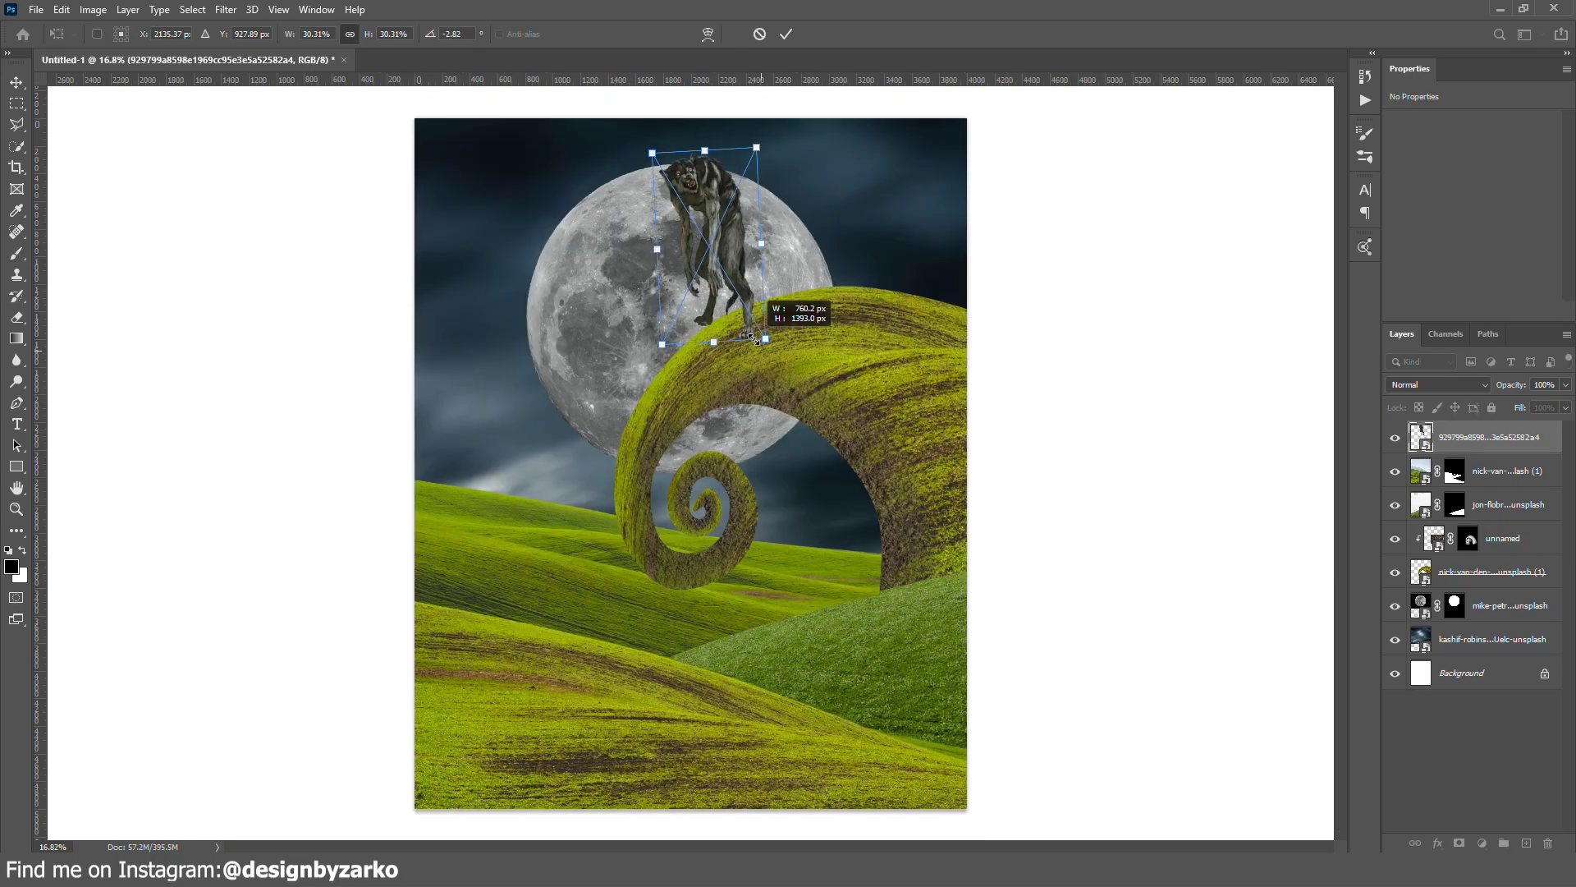
# Step: Rotate and size the werewolf on the spiral top and commit the transform
pyautogui.moveTo(756, 338); pyautogui.dragTo(757, 345)
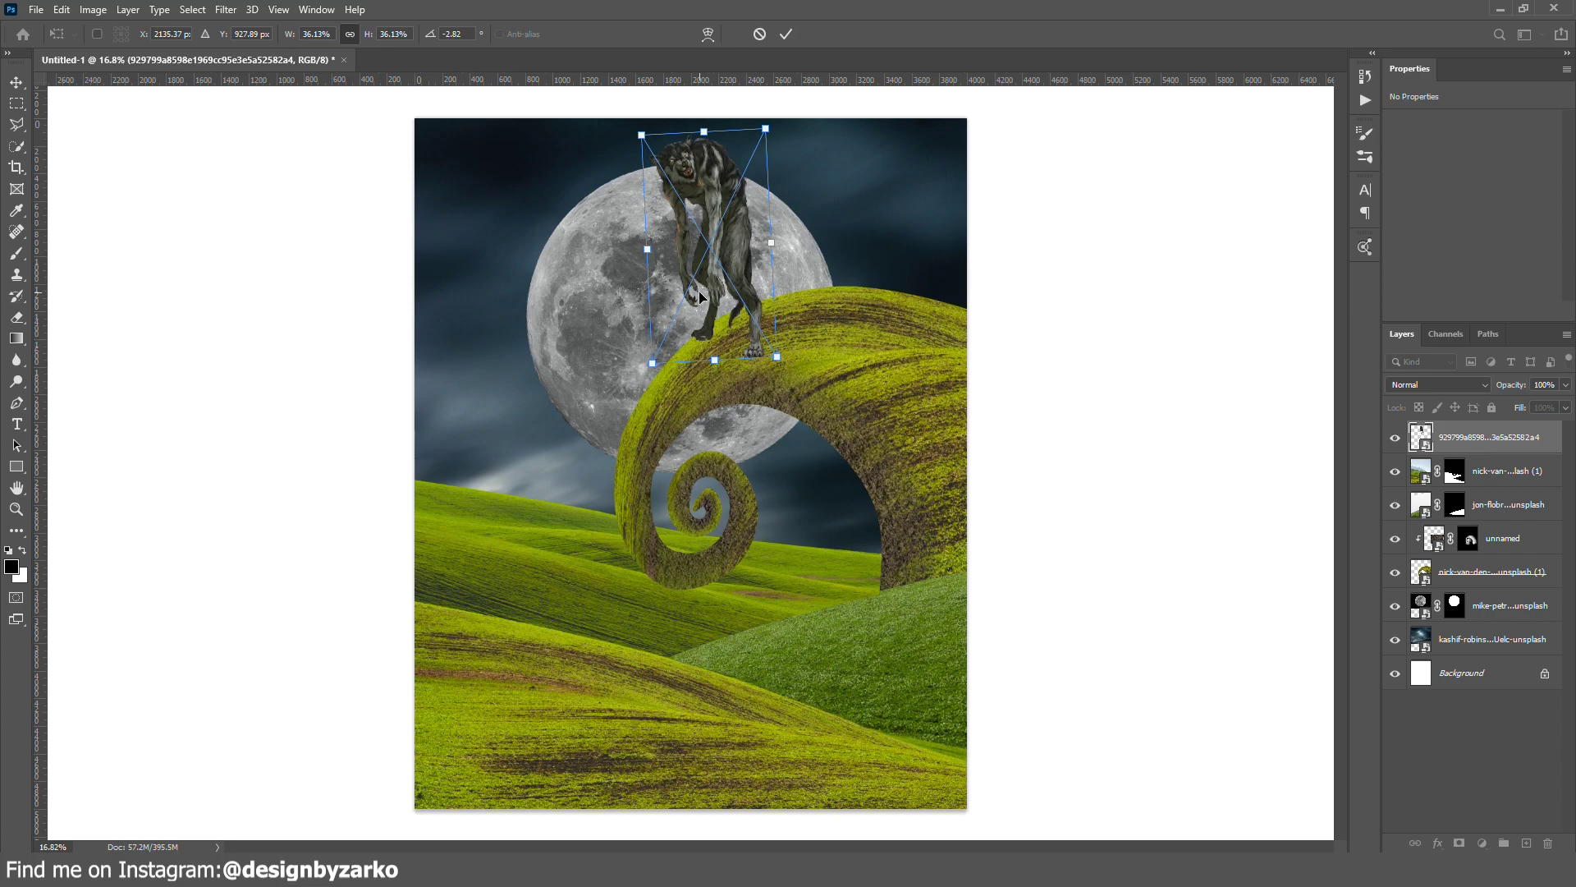
pyautogui.press('Return')
pyautogui.press('z')
pyautogui.scroll(-2, 699, 293)
pyautogui.scroll(3, 689, 292)
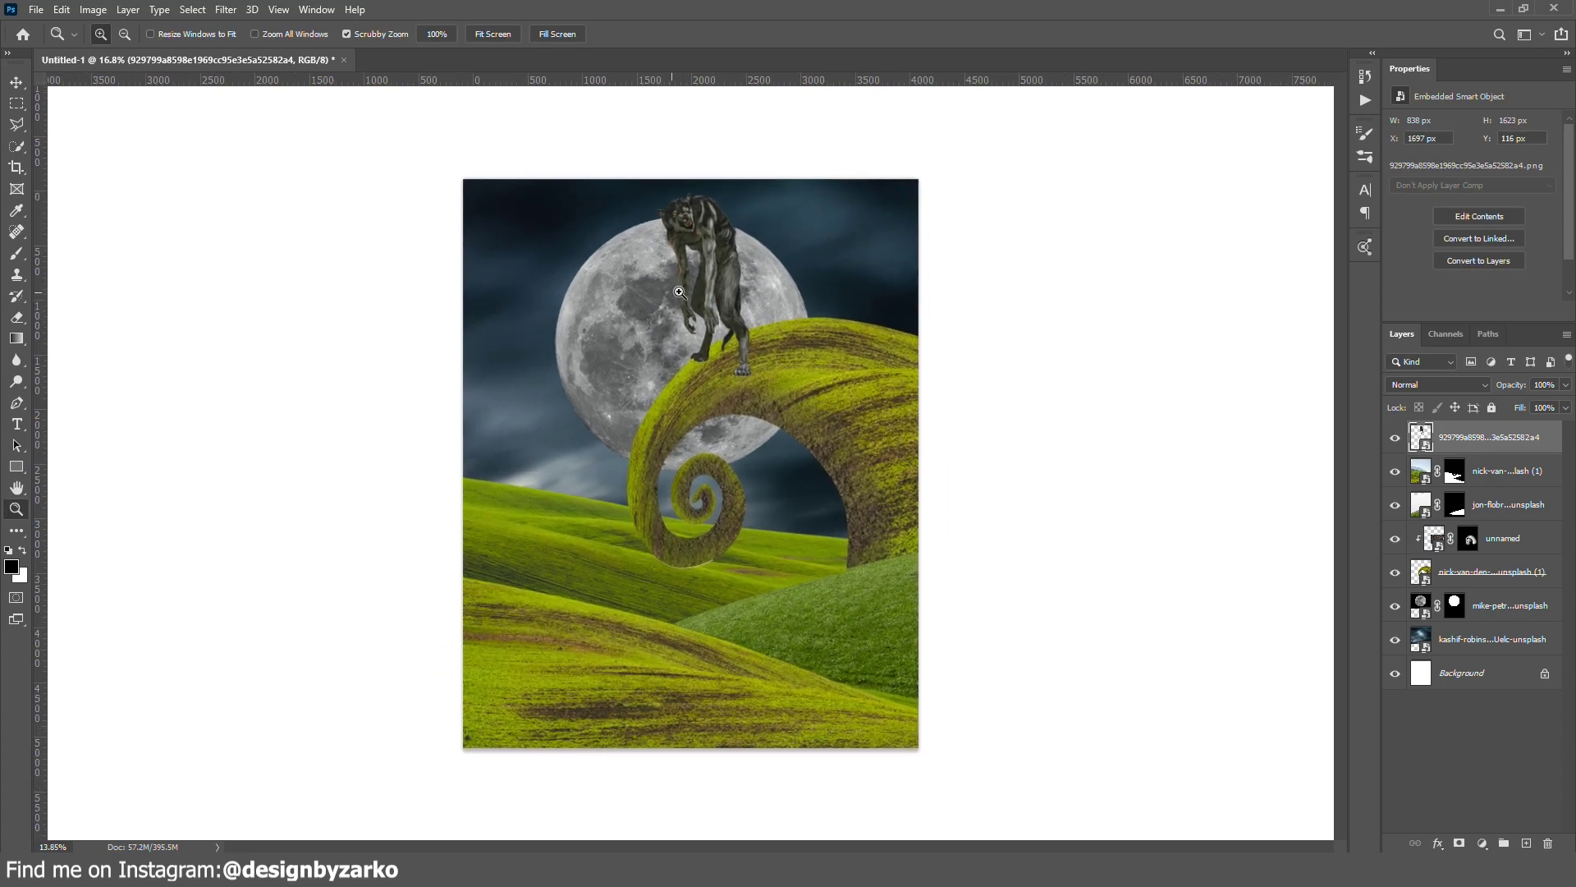
pyautogui.scroll(2, 677, 472)
pyautogui.scroll(3, 678, 471)
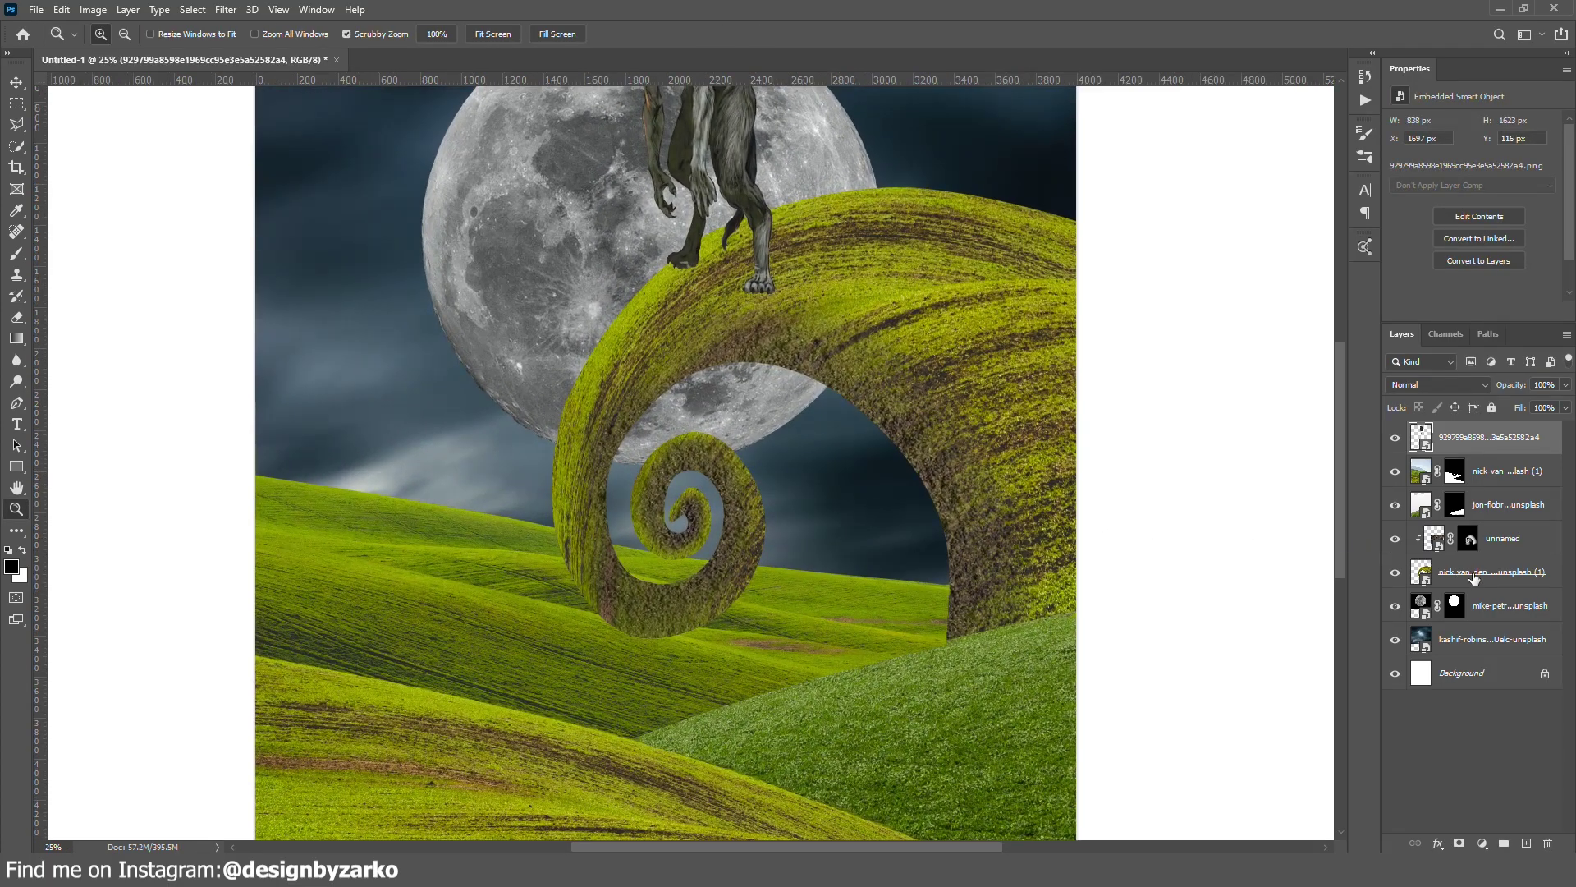
# Step: Squash the big grass spiral layer a bit shorter by dragging its bottom edge up
pyautogui.click(1487, 572)
pyautogui.scroll(-2, 546, 396)
pyautogui.hotkey('ctrl', 't')
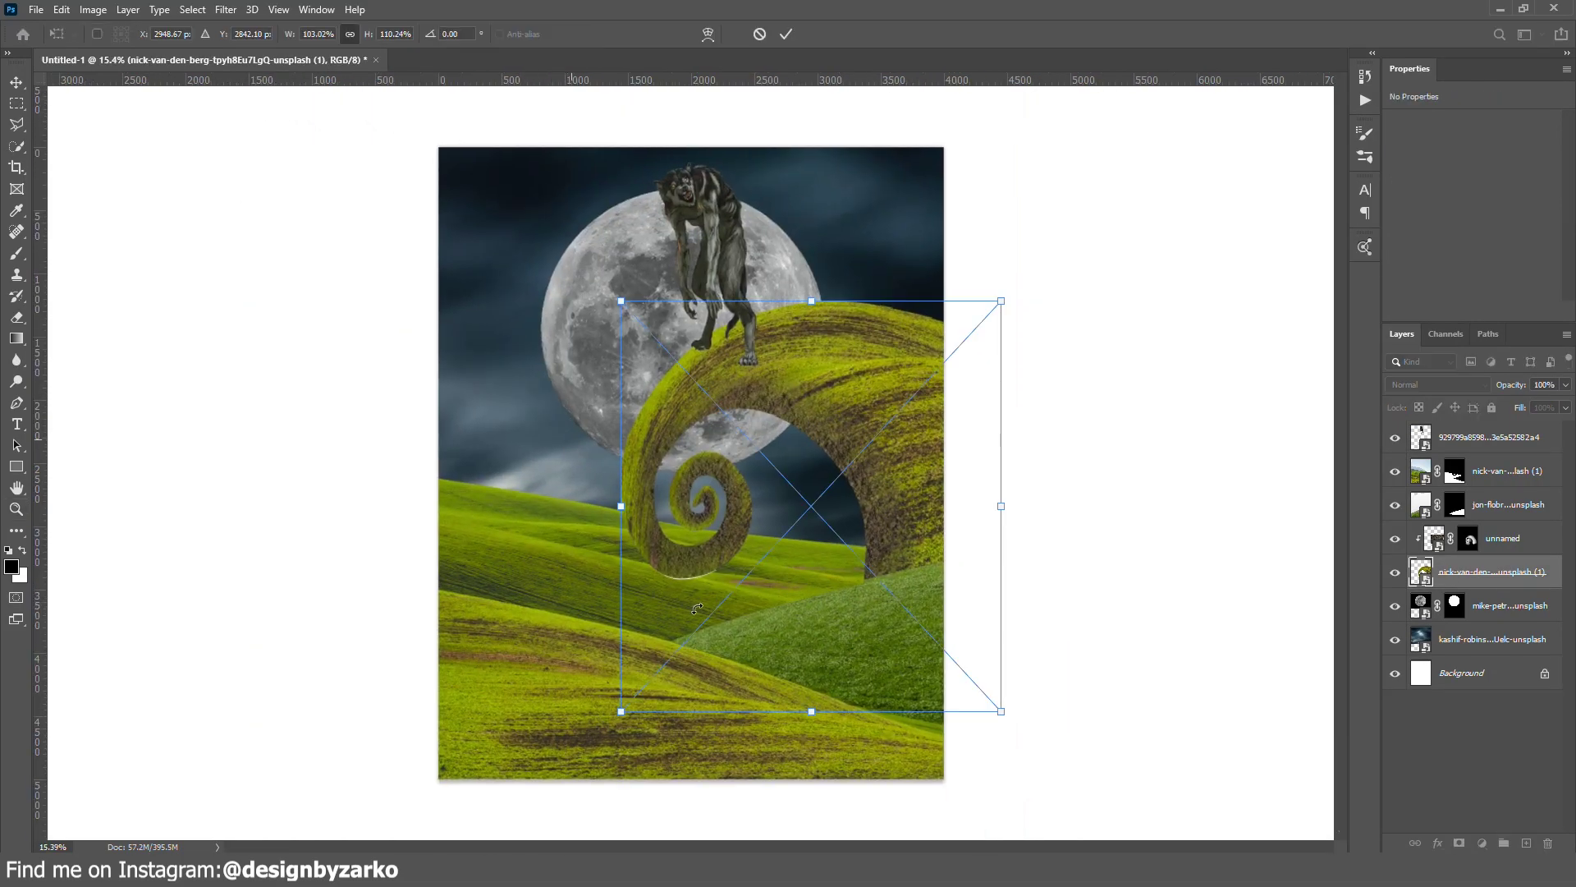
pyautogui.moveTo(805, 712); pyautogui.dragTo(799, 634)
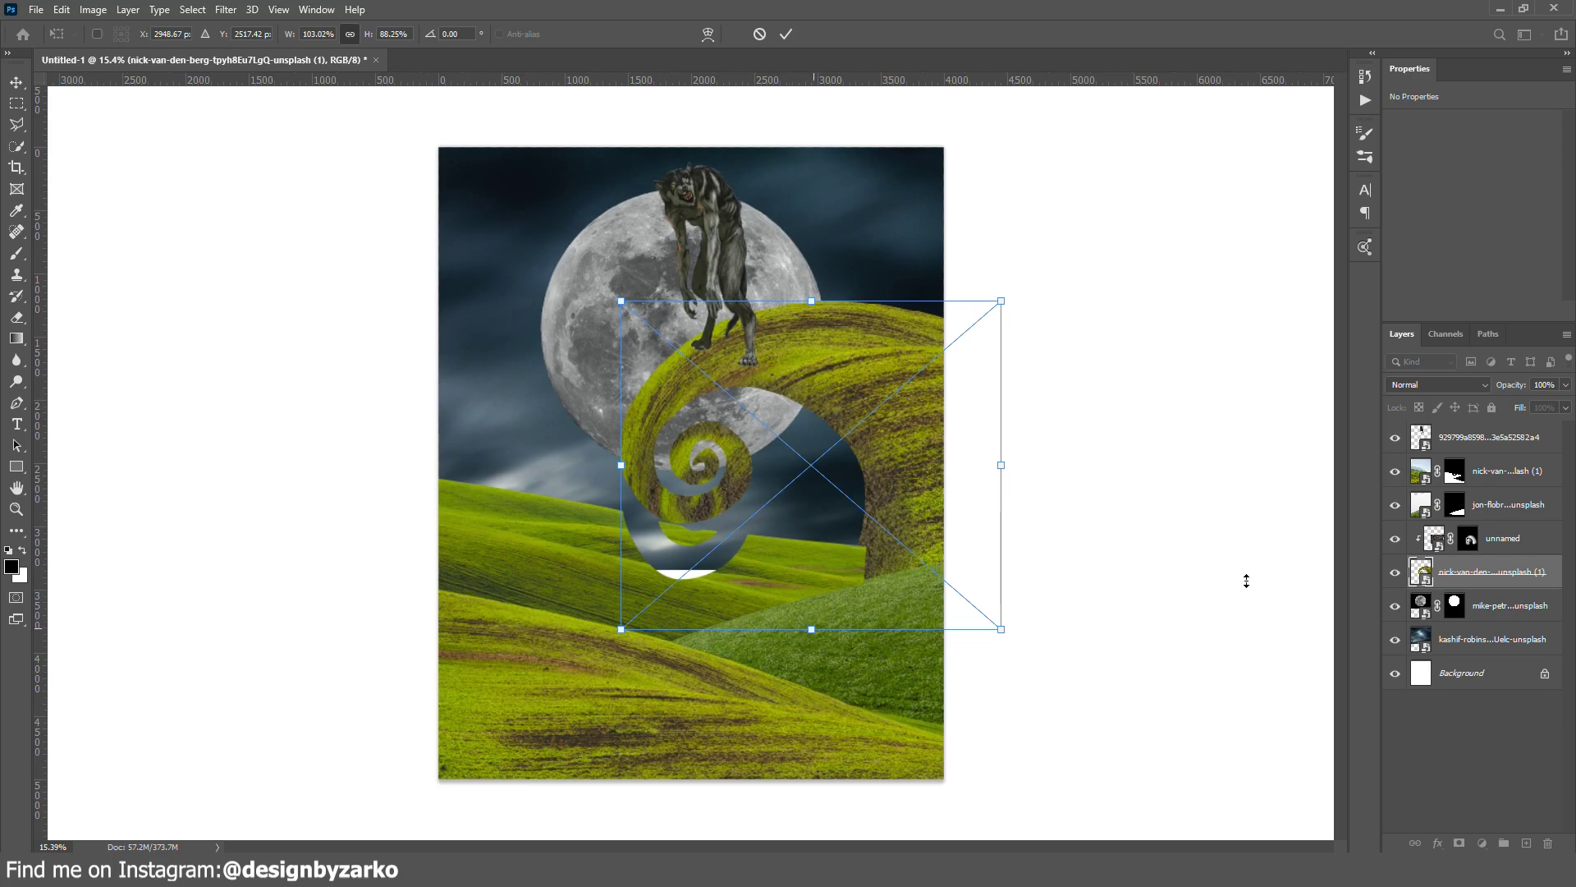
pyautogui.press('z')
# Step: Move the pumpkin wheelbarrow down the lower-left hillside
pyautogui.click(1505, 536)
pyautogui.hotkey('ctrl', 't')
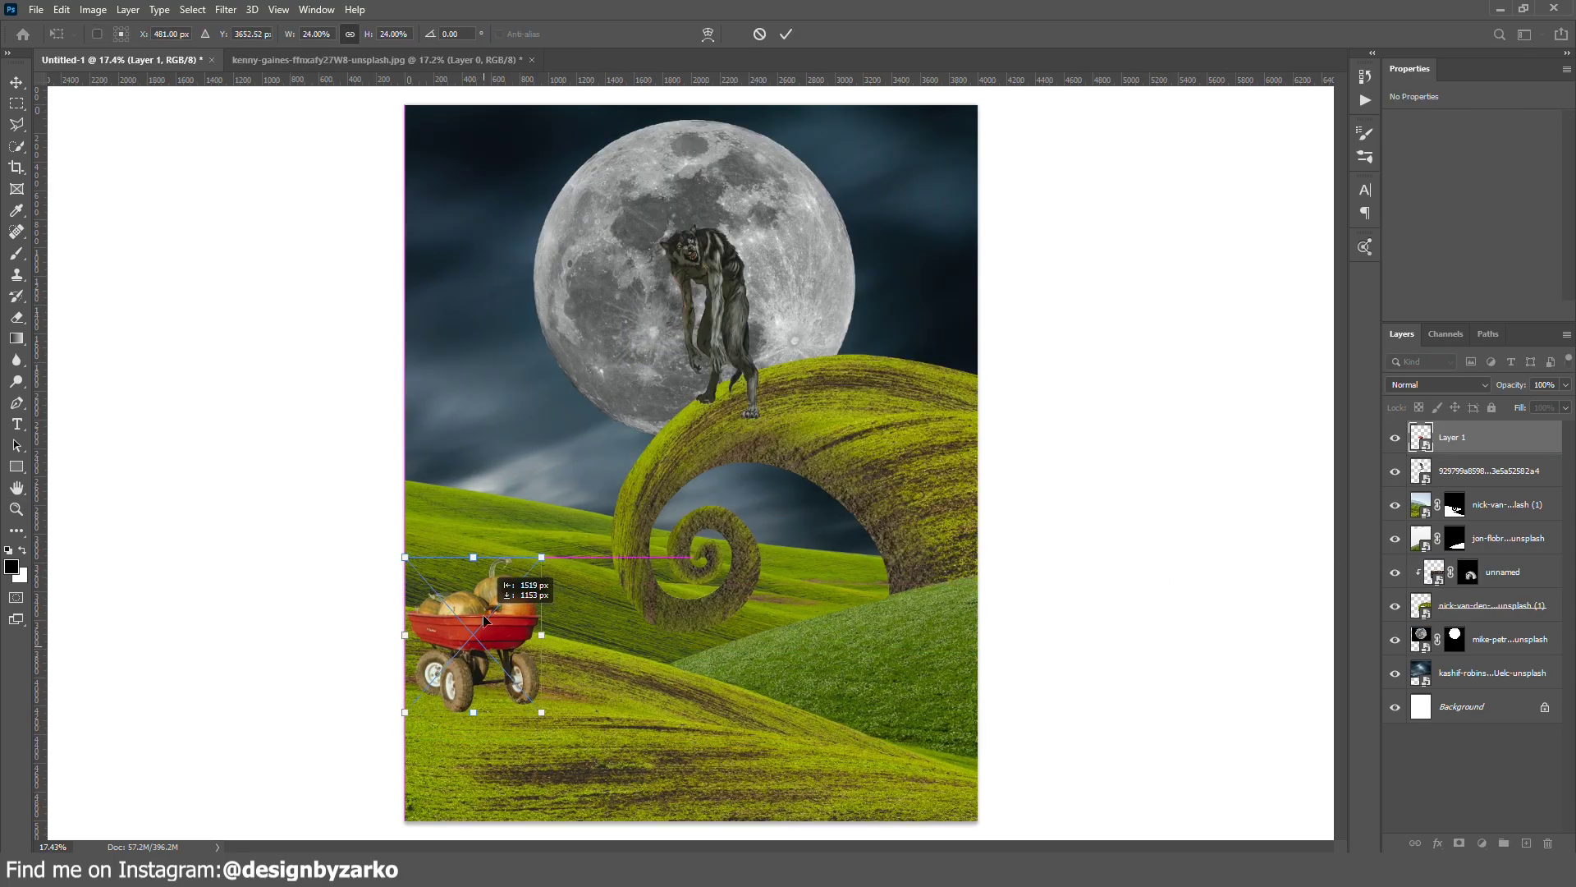
pyautogui.moveTo(489, 623); pyautogui.dragTo(508, 688)
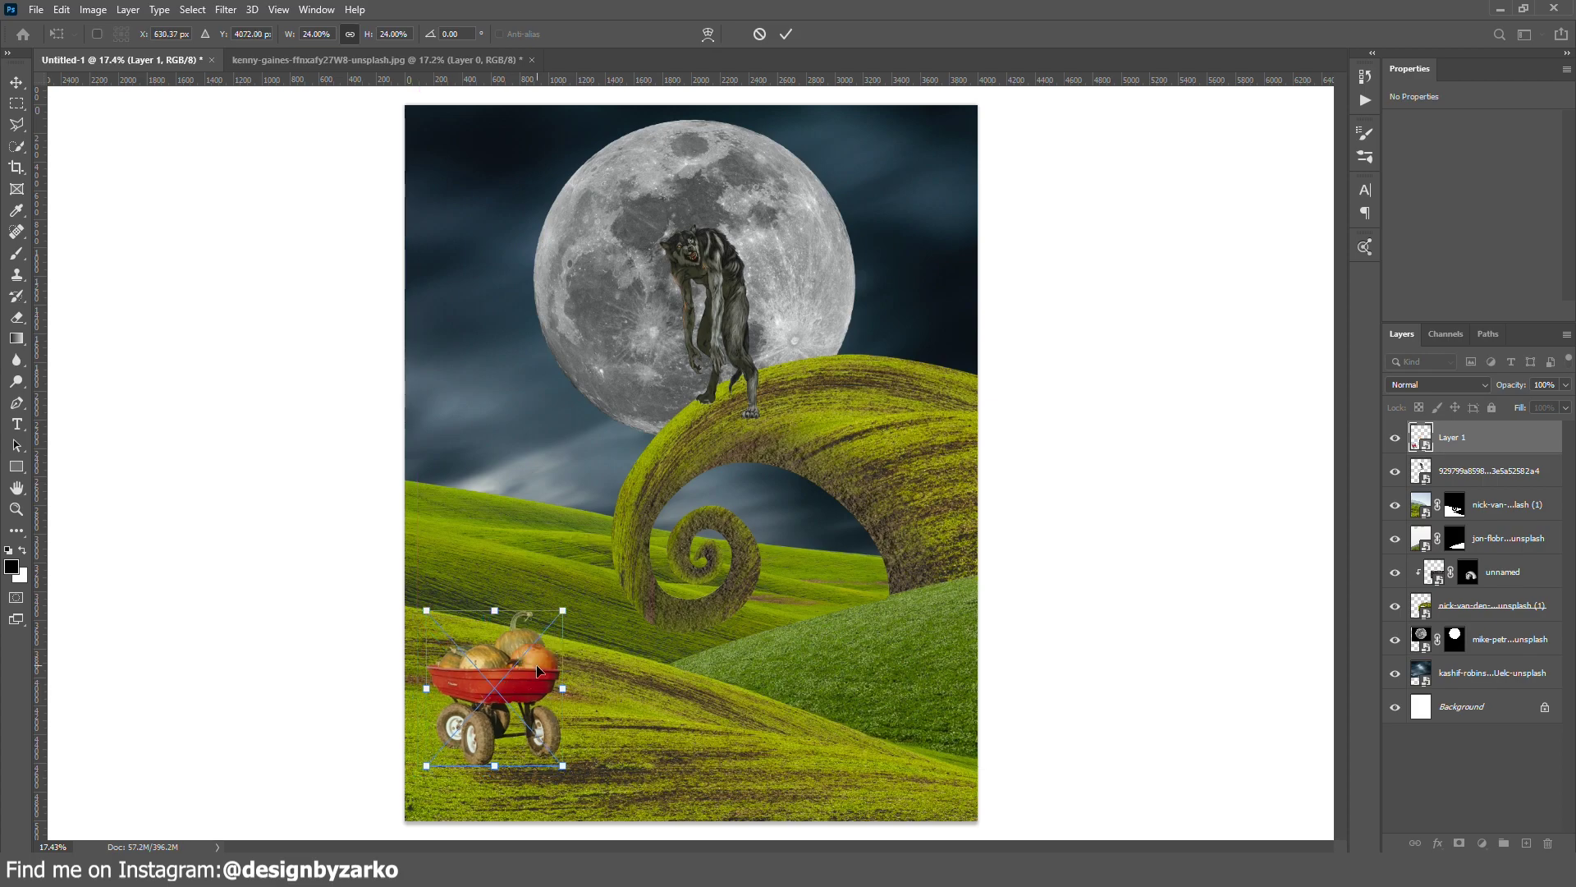
# Step: Commit the wheelbarrow, then flip the old house horizontally and move it to the left canvas edge
pyautogui.press('Return')
pyautogui.press('z')
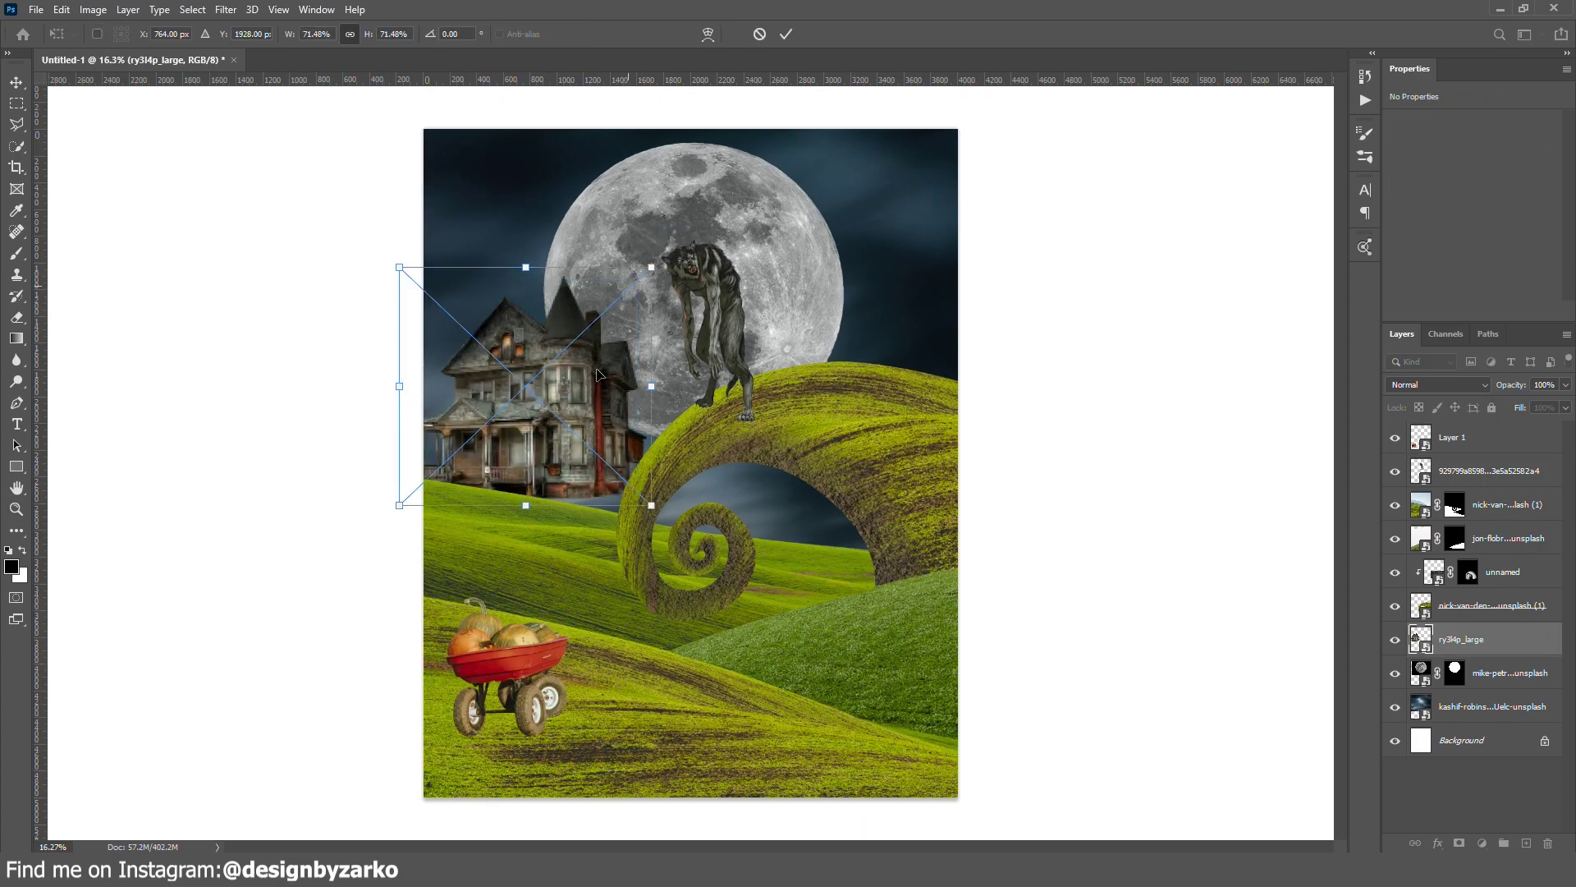
pyautogui.rightClick(561, 419)
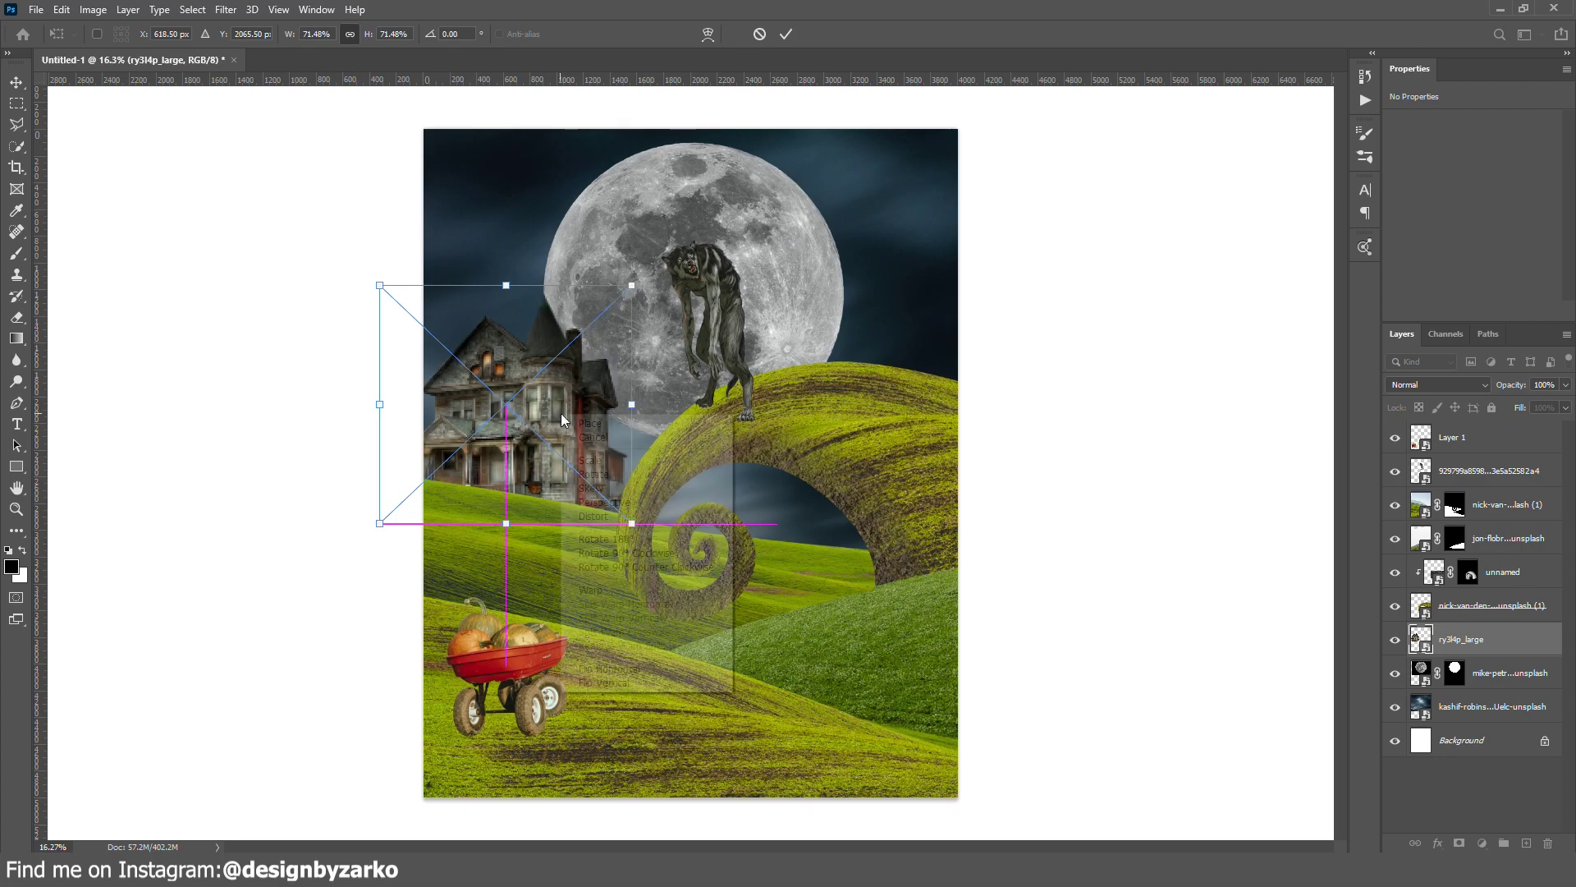
pyautogui.click(612, 670)
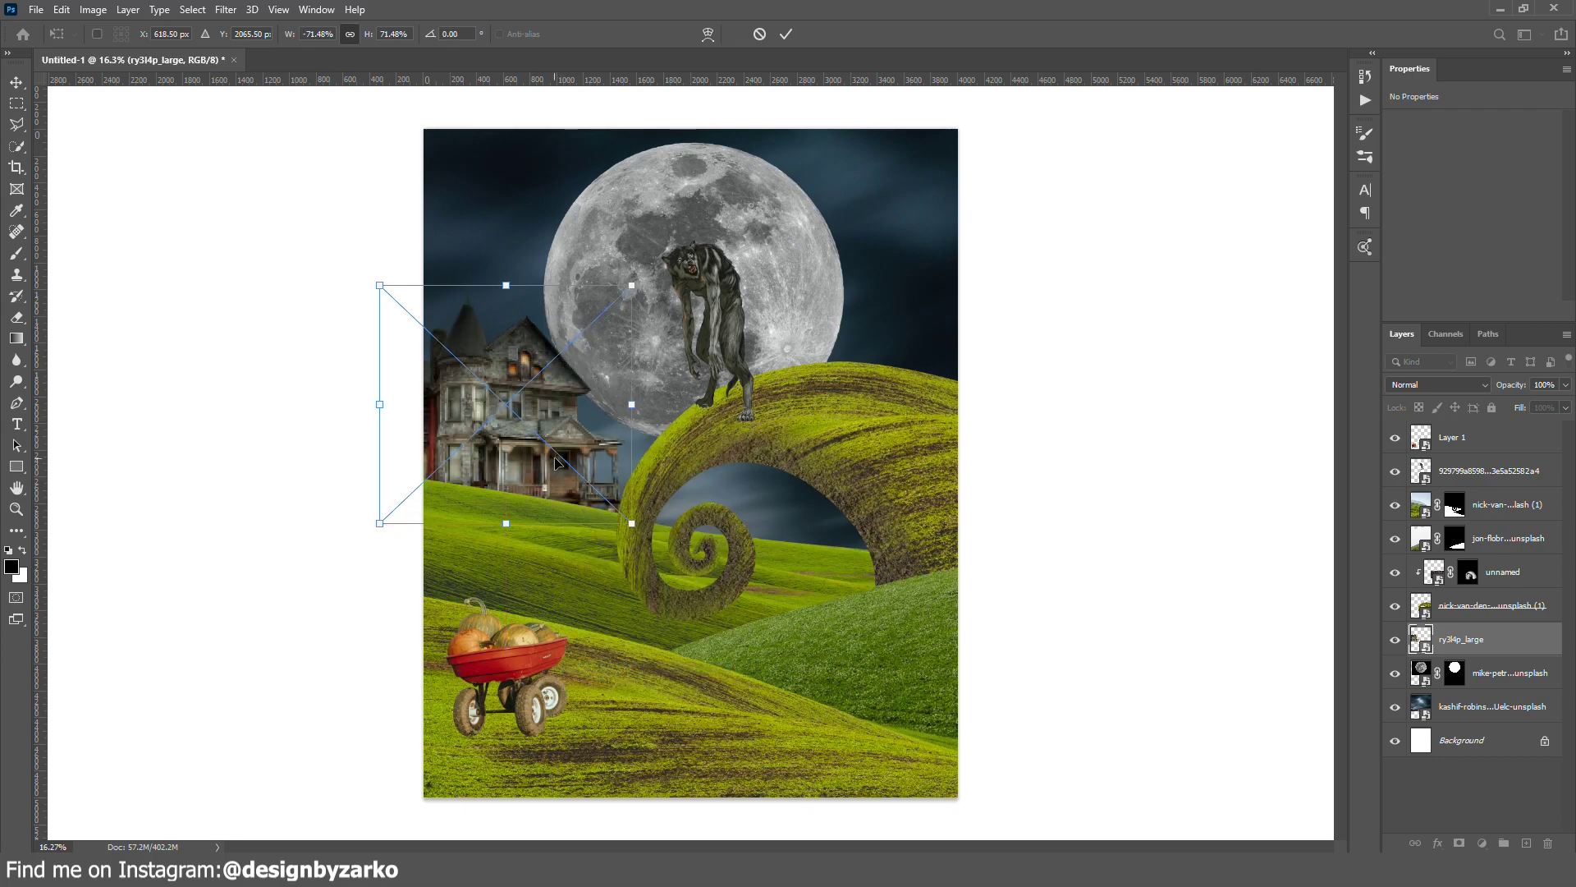
pyautogui.moveTo(557, 462); pyautogui.dragTo(523, 466)
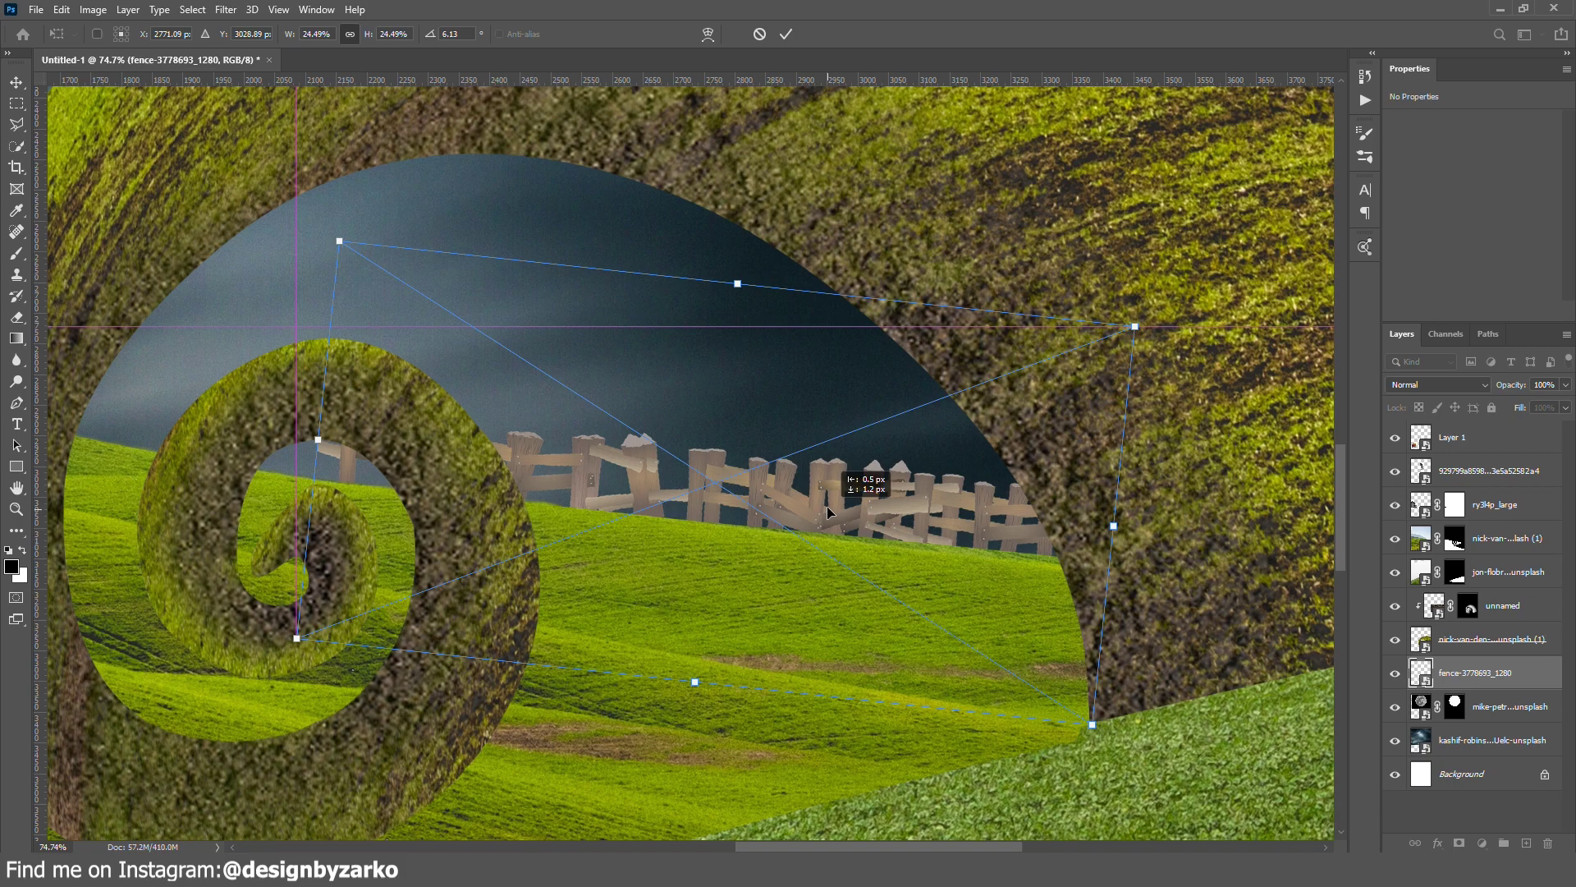
# Step: Nudge the fence copy upward and rotate it to follow the hill slope
pyautogui.moveTo(827, 508); pyautogui.dragTo(827, 507)
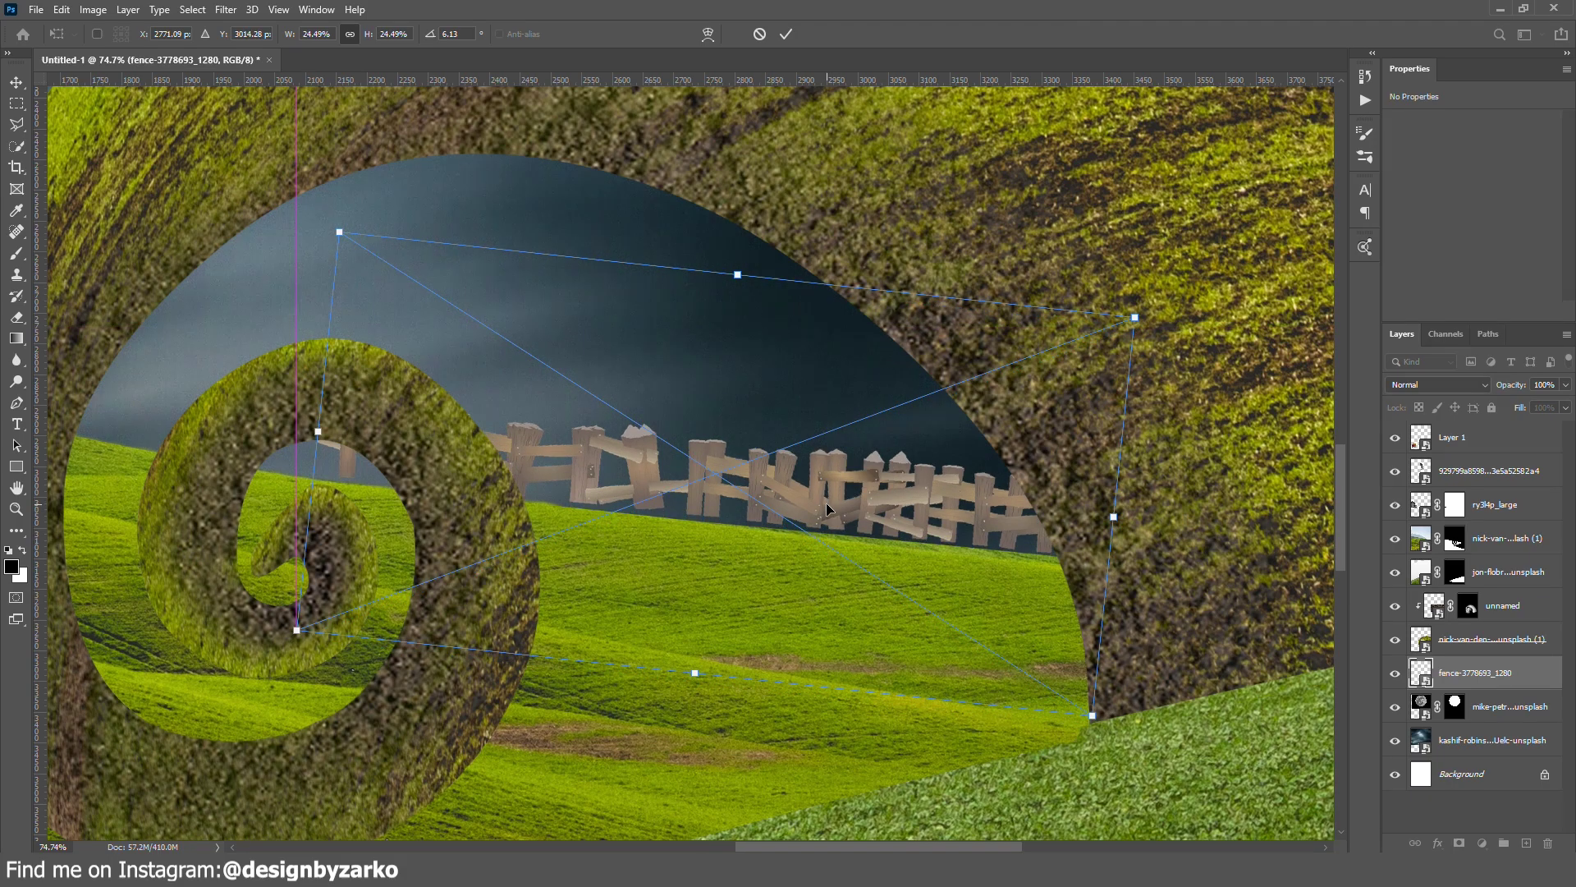
pyautogui.moveTo(657, 446); pyautogui.dragTo(654, 461)
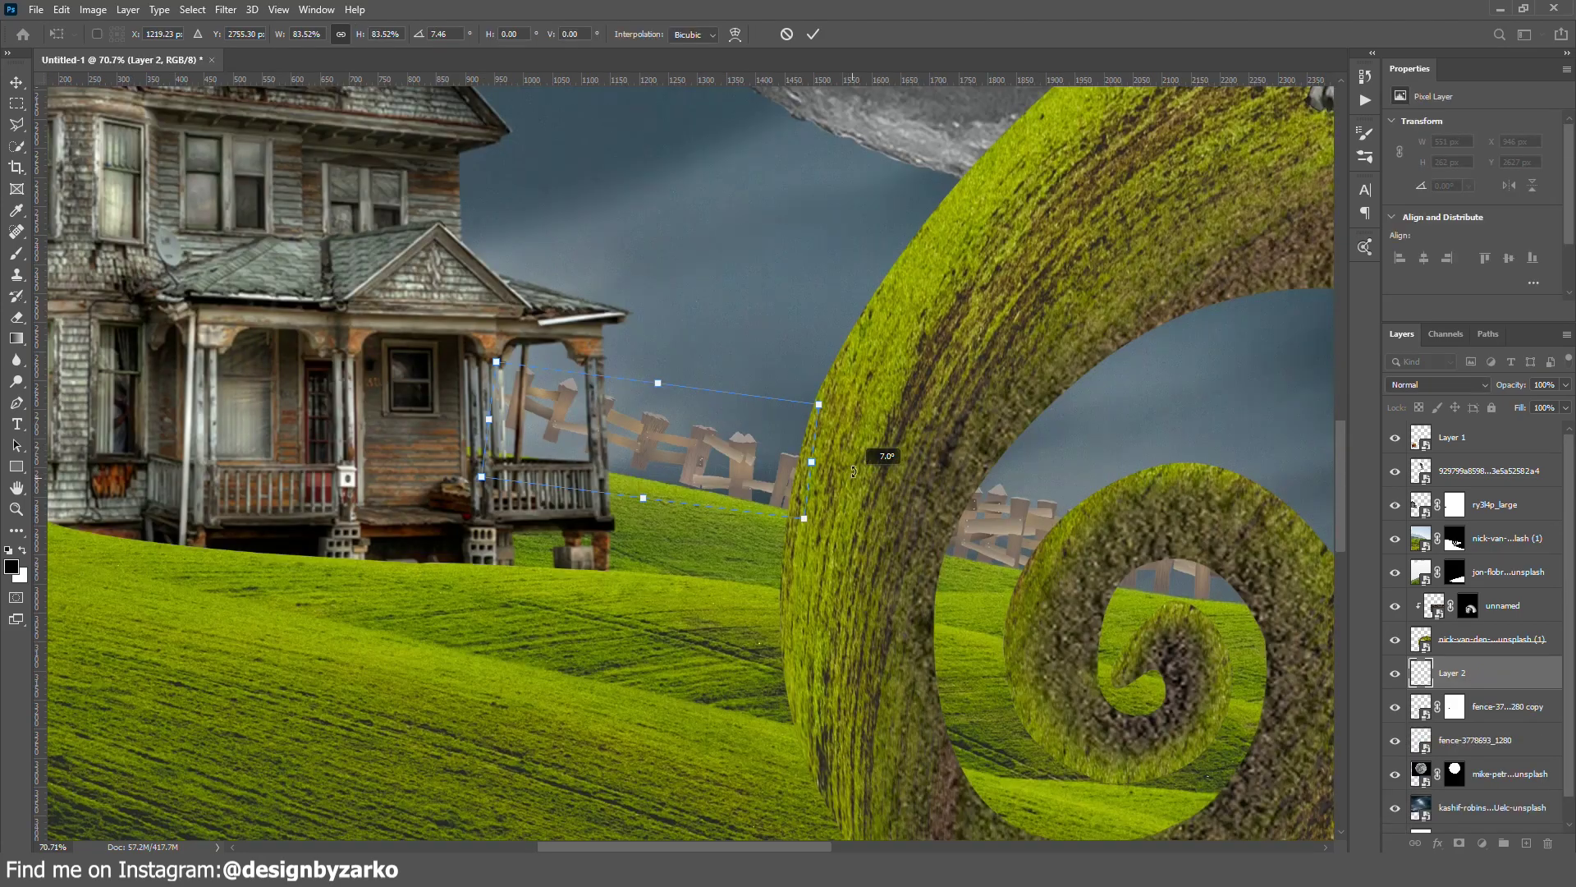
pyautogui.moveTo(845, 466); pyautogui.dragTo(854, 455)
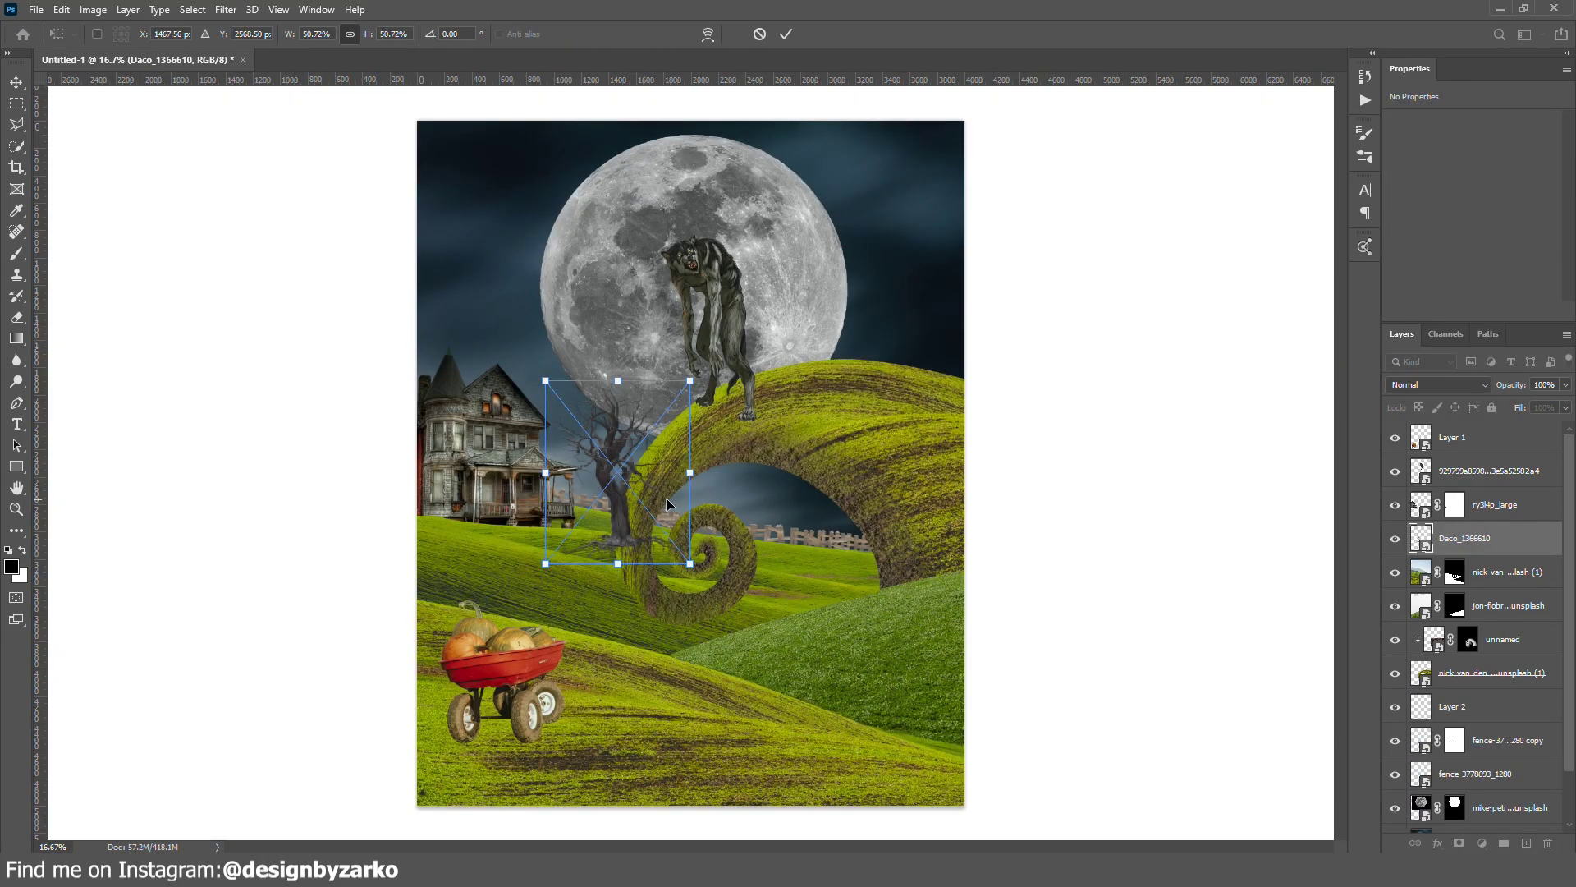
# Step: Commit the placement of the two creepy trees and zoom out to view the whole composition
pyautogui.press('Return')
pyautogui.press('z')
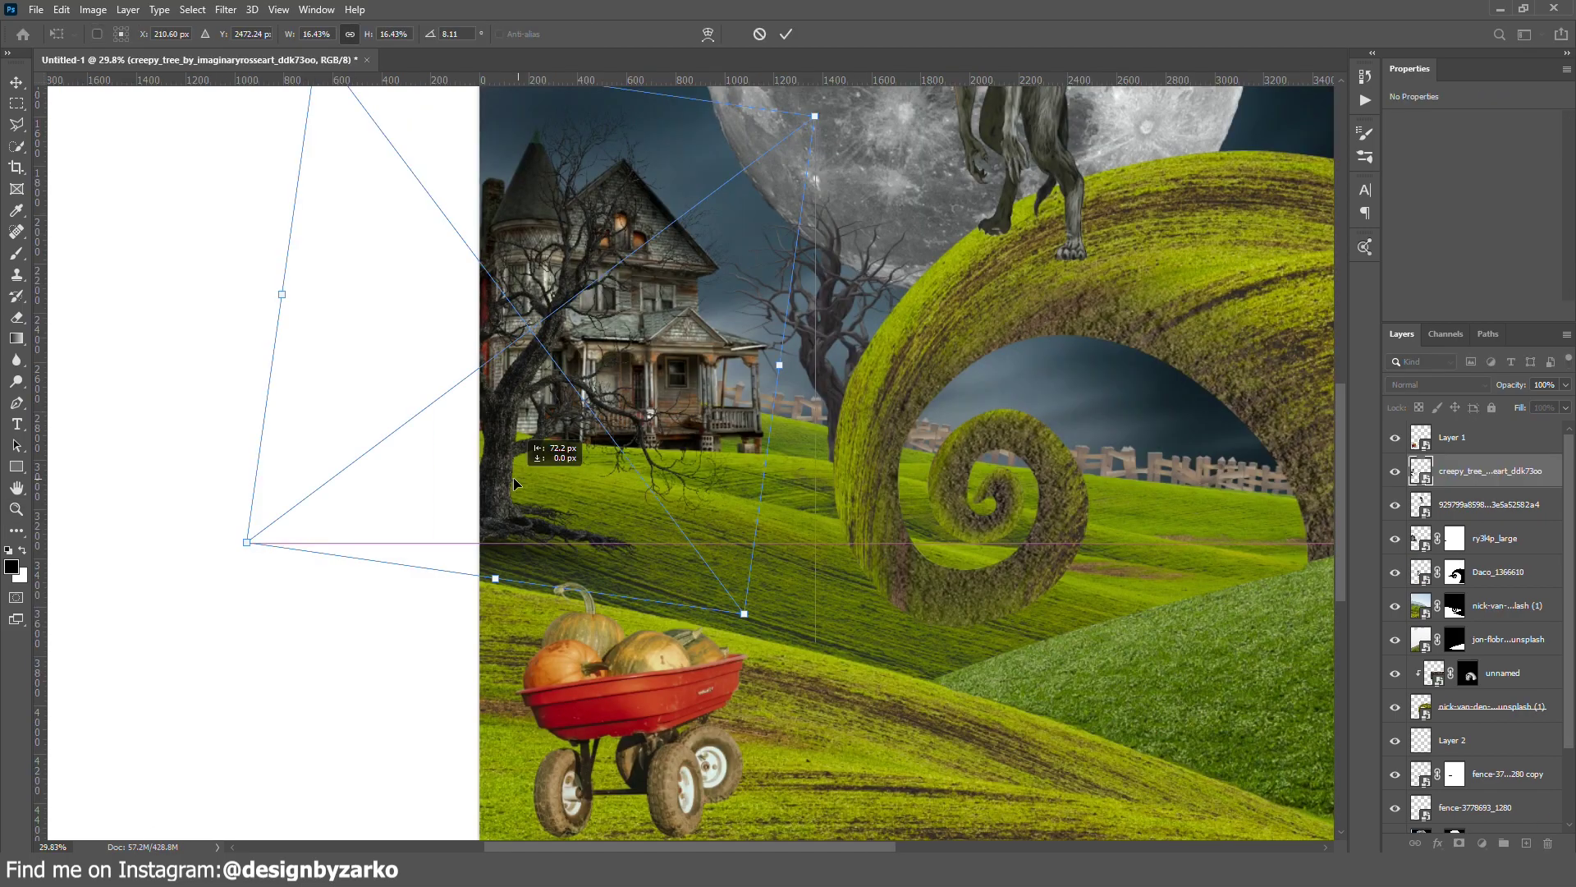
pyautogui.press('Return')
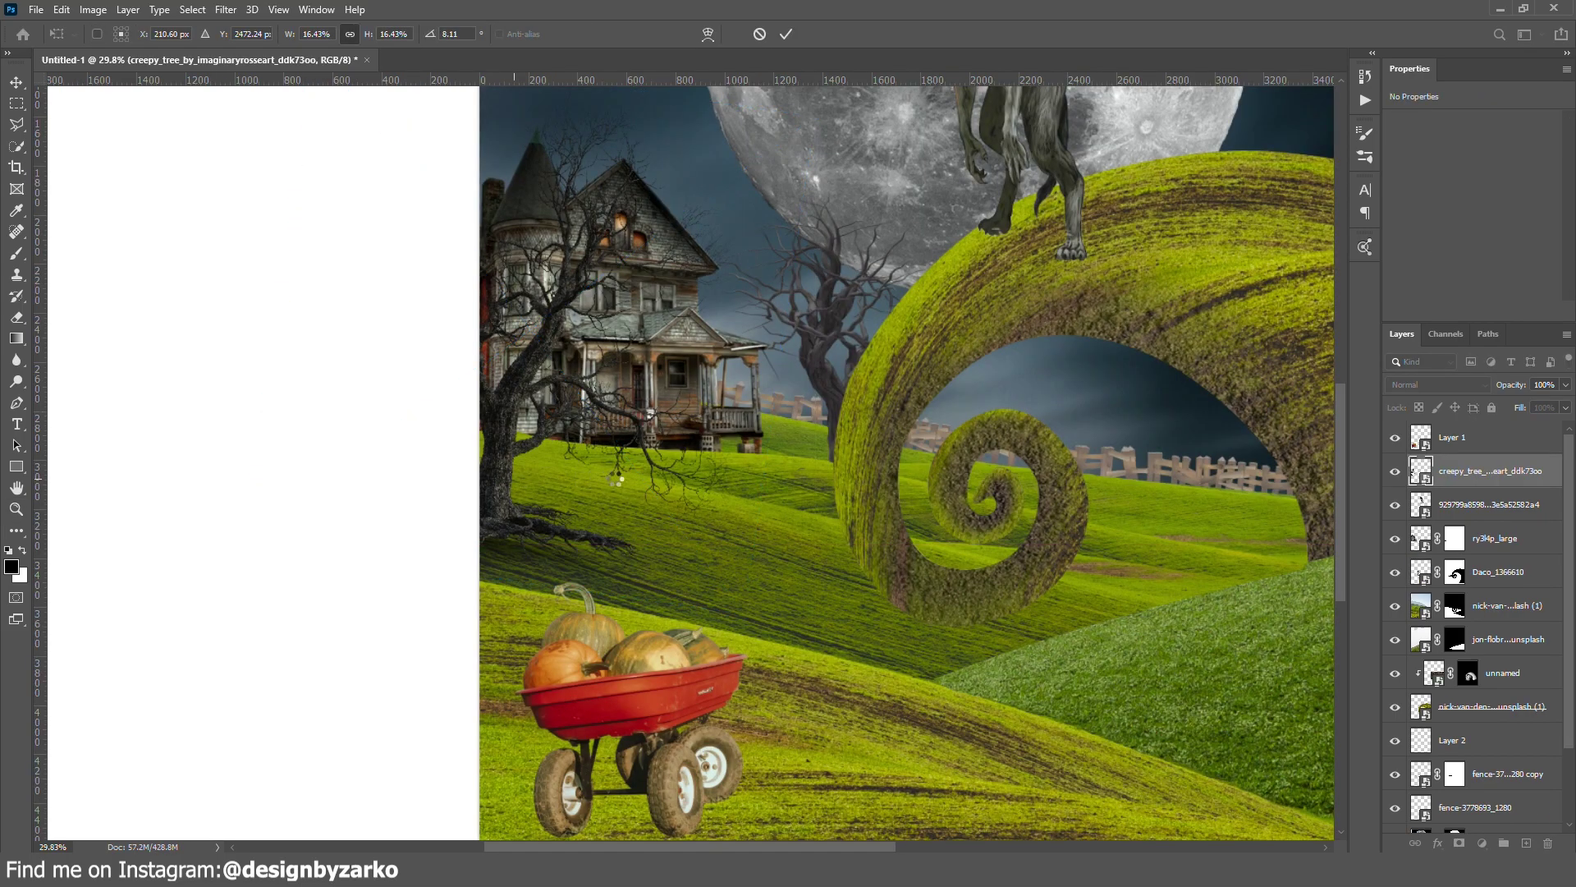
pyautogui.press('z')
pyautogui.moveTo(575, 471); pyautogui.dragTo(565, 487)
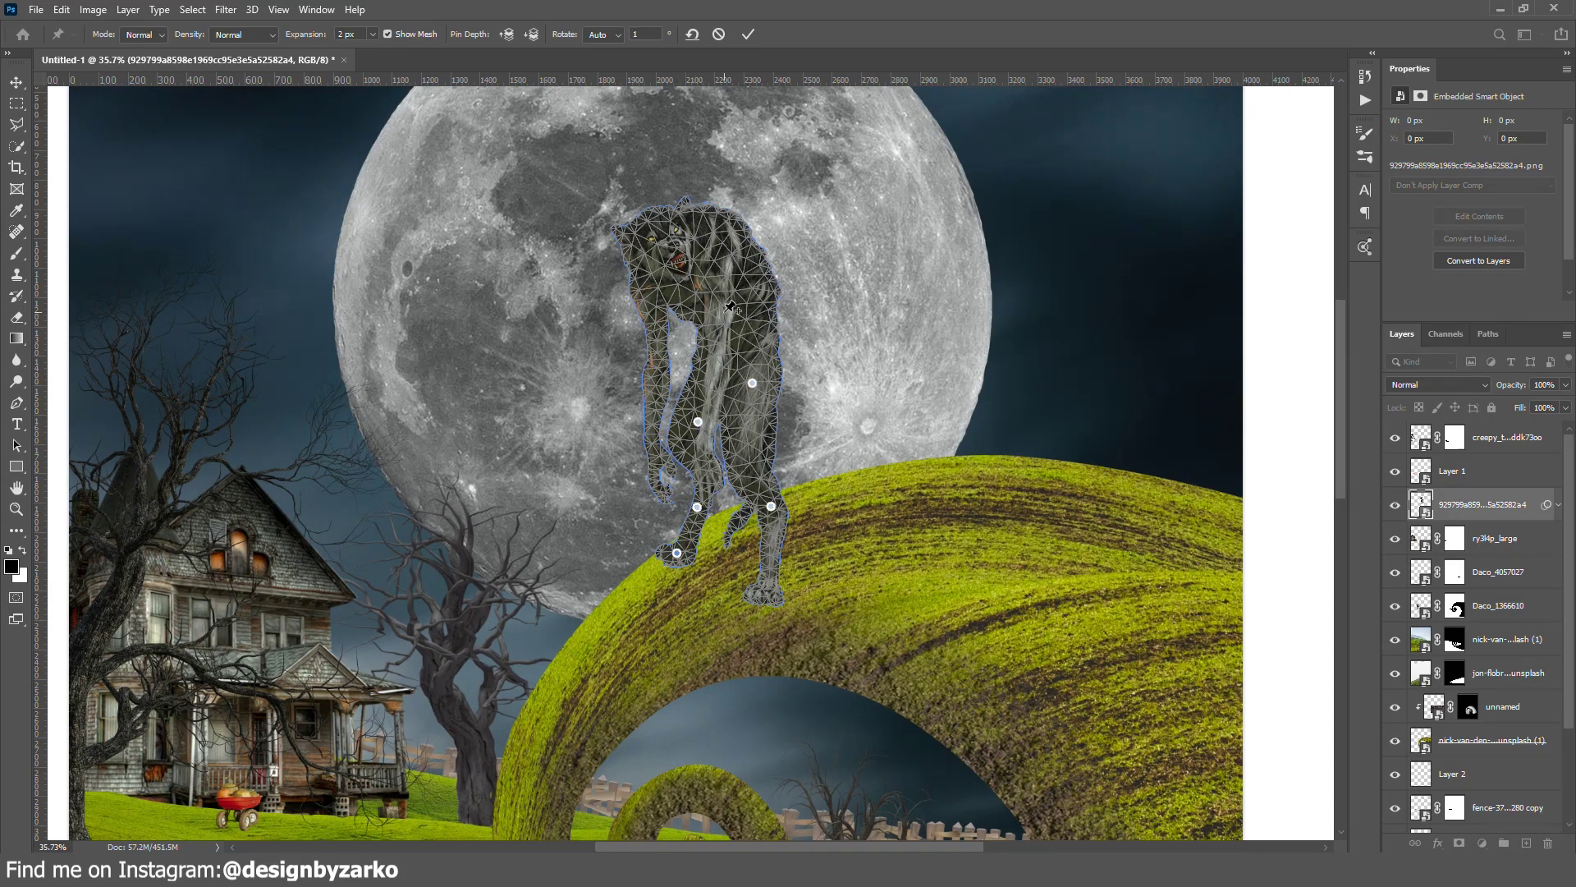
# Step: Bend the werewolf's right leg with Puppet Warp to widen its stance
pyautogui.moveTo(771, 507); pyautogui.dragTo(789, 477)
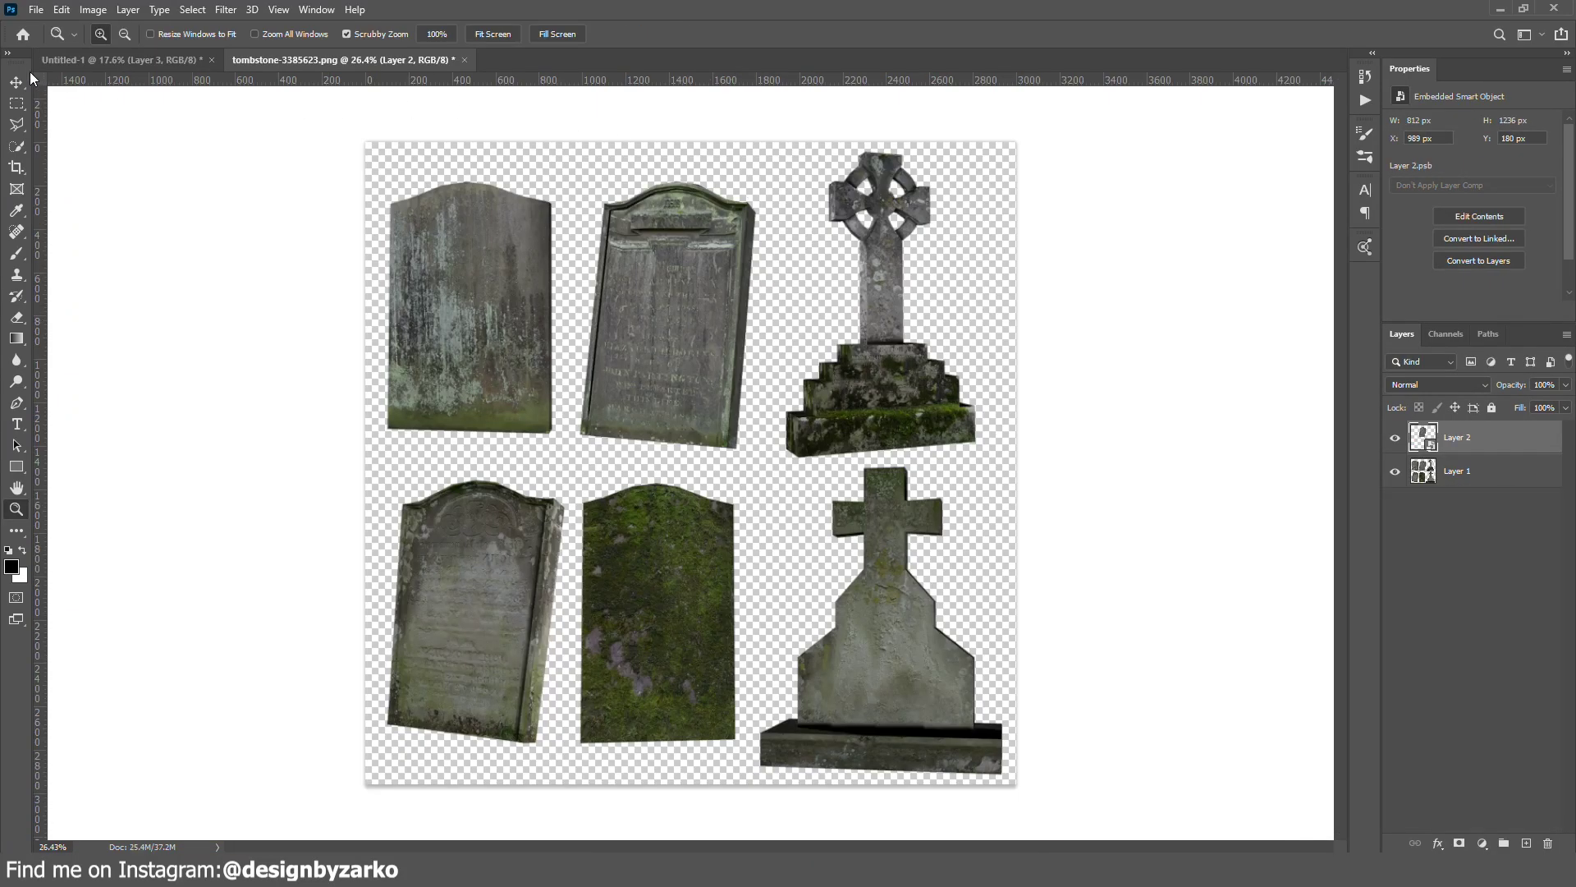
# Step: Copy the lower-right cross tombstone to its own layer and convert it to a smart object
pyautogui.click(17, 105)
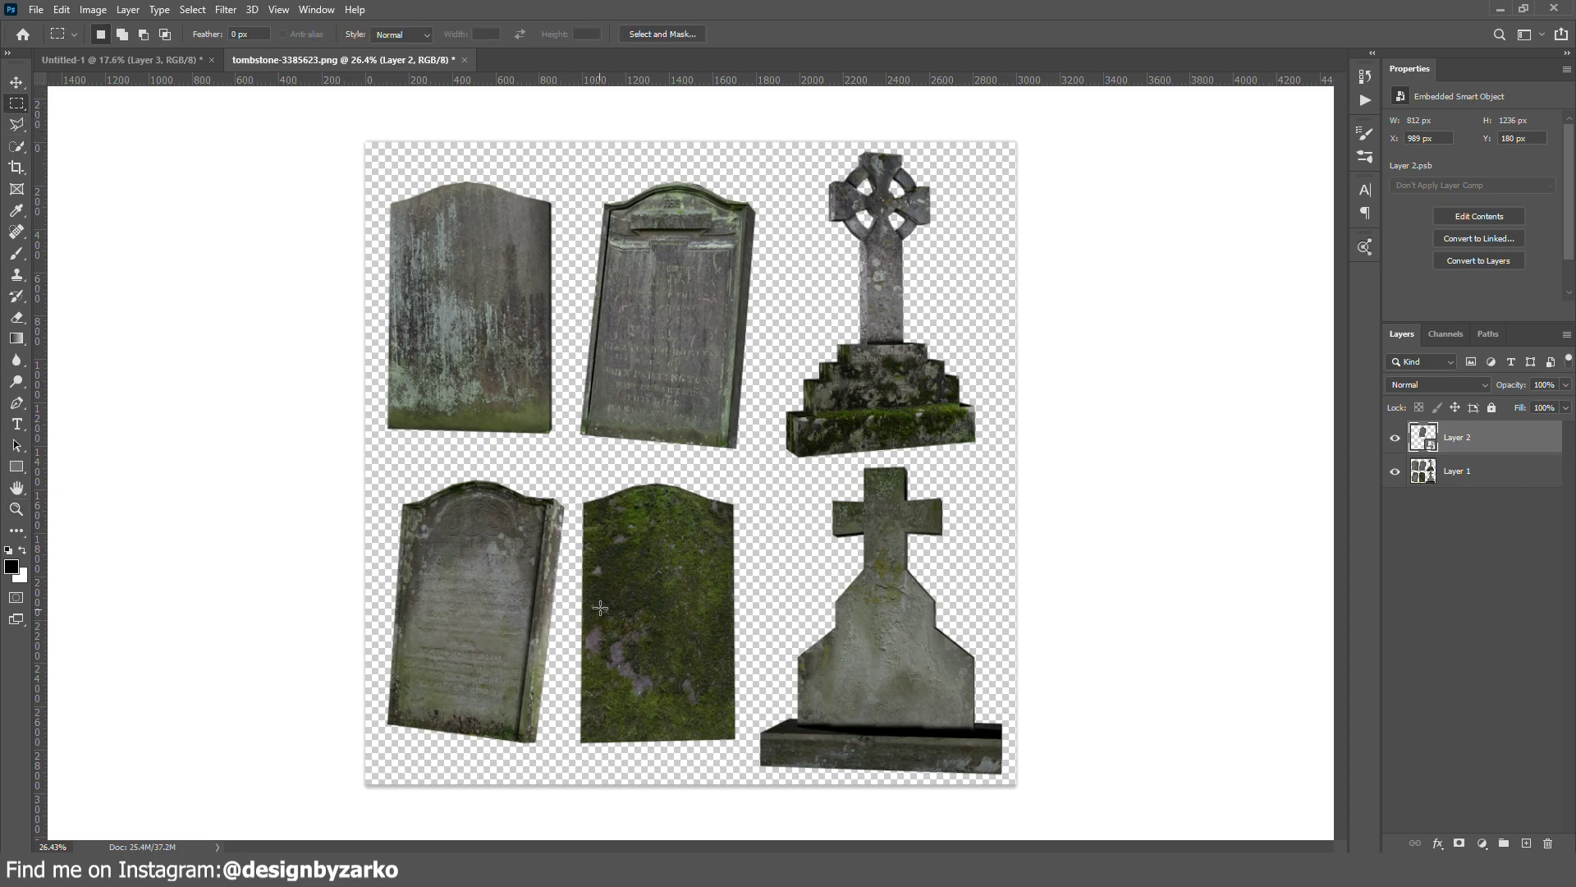
pyautogui.moveTo(739, 786); pyautogui.dragTo(1012, 461)
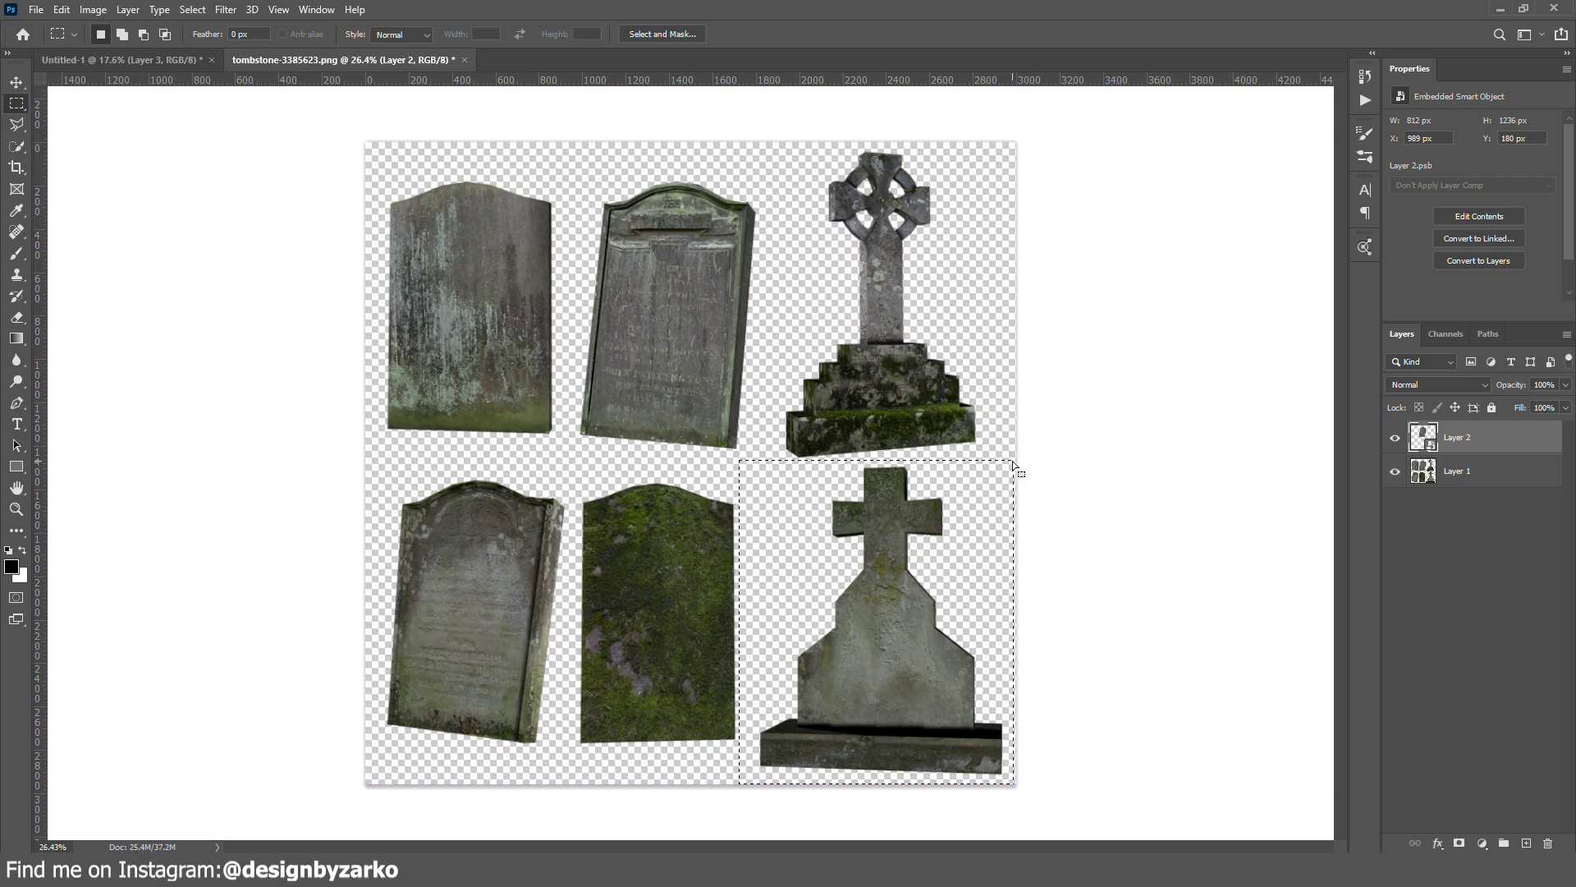
pyautogui.keyDown('shift'); pyautogui.click(1477, 477); pyautogui.keyUp('shift')
pyautogui.click(1477, 476)
pyautogui.hotkey('ctrl', 'j')
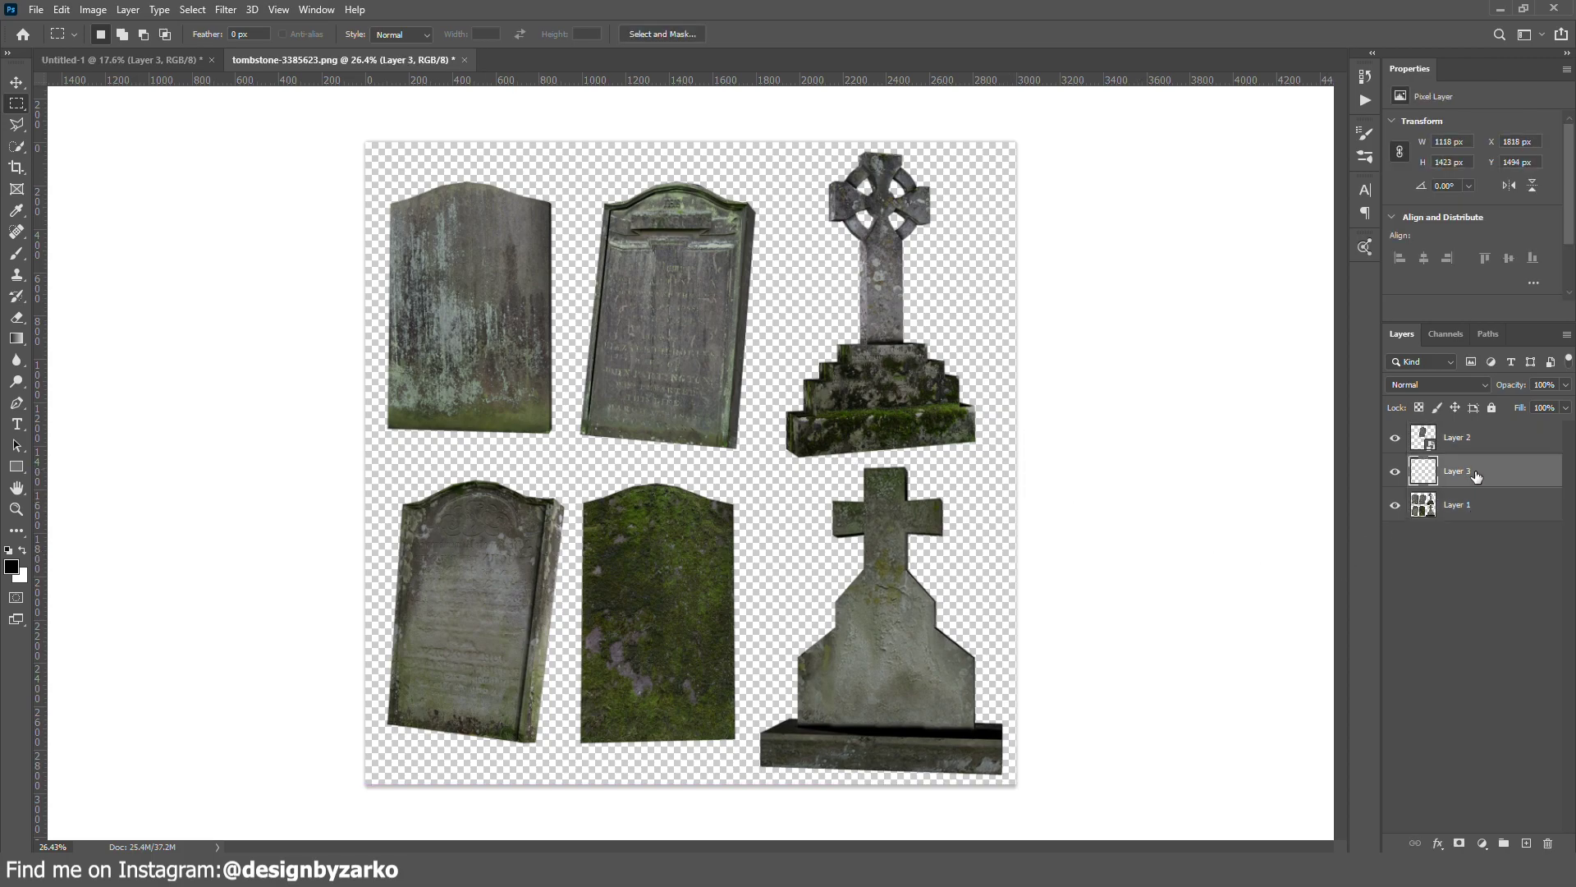
pyautogui.rightClick(1471, 472)
pyautogui.click(1353, 393)
# Step: Place the tombstone in the composite, flip, enlarge and position it, then shift the jack-o'-lantern up-right
pyautogui.moveTo(303, 155); pyautogui.dragTo(682, 464)
pyautogui.hotkey('ctrl', 't')
pyautogui.rightClick(684, 461)
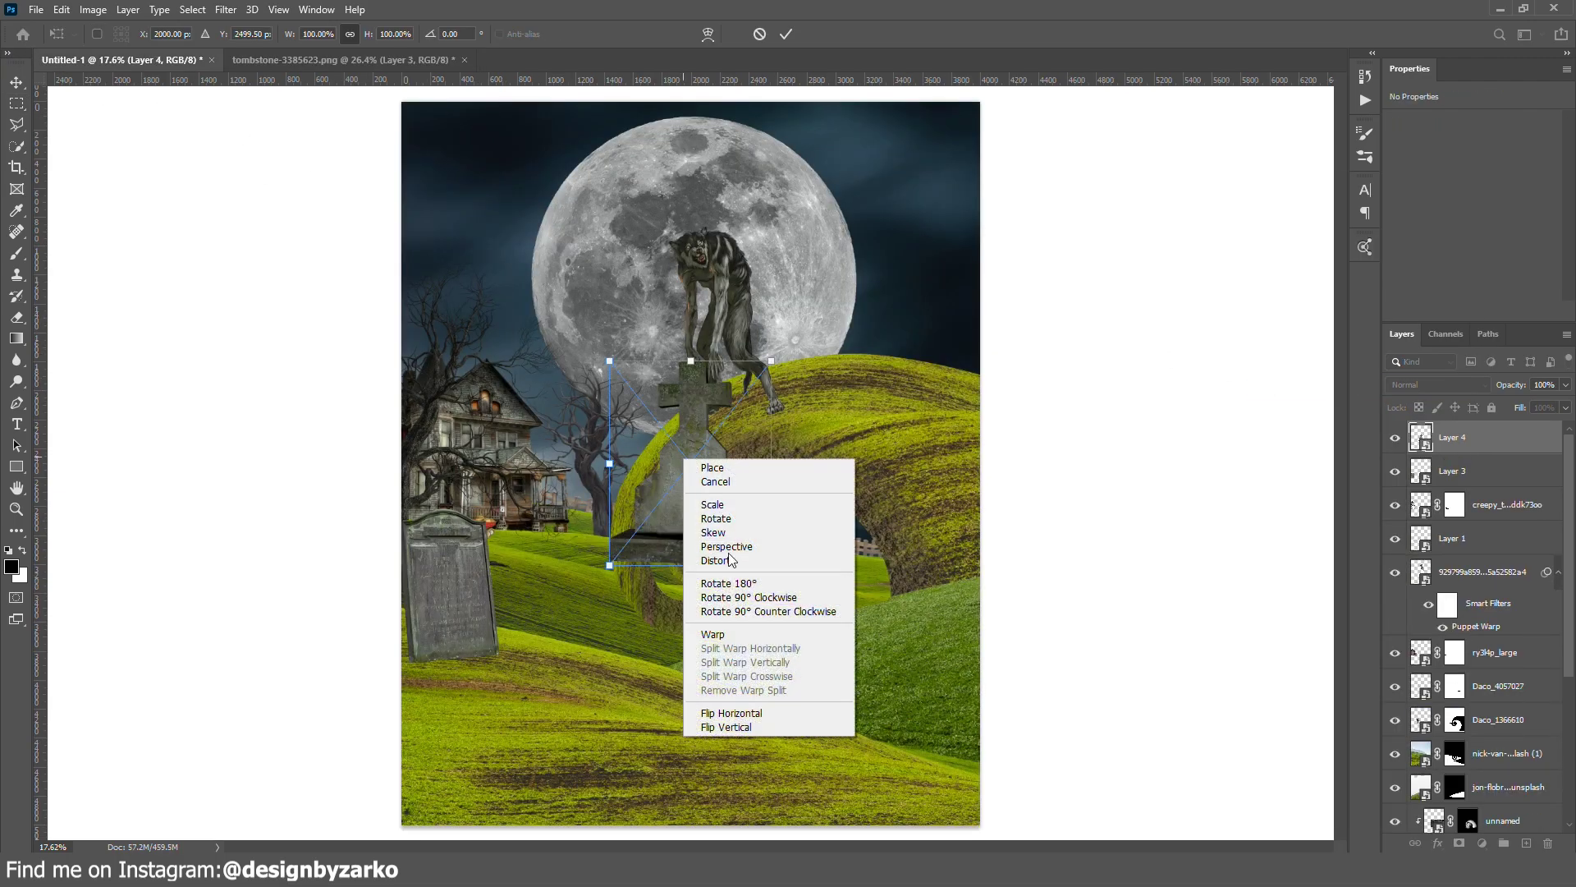
pyautogui.click(733, 712)
pyautogui.moveTo(772, 360); pyautogui.dragTo(816, 275)
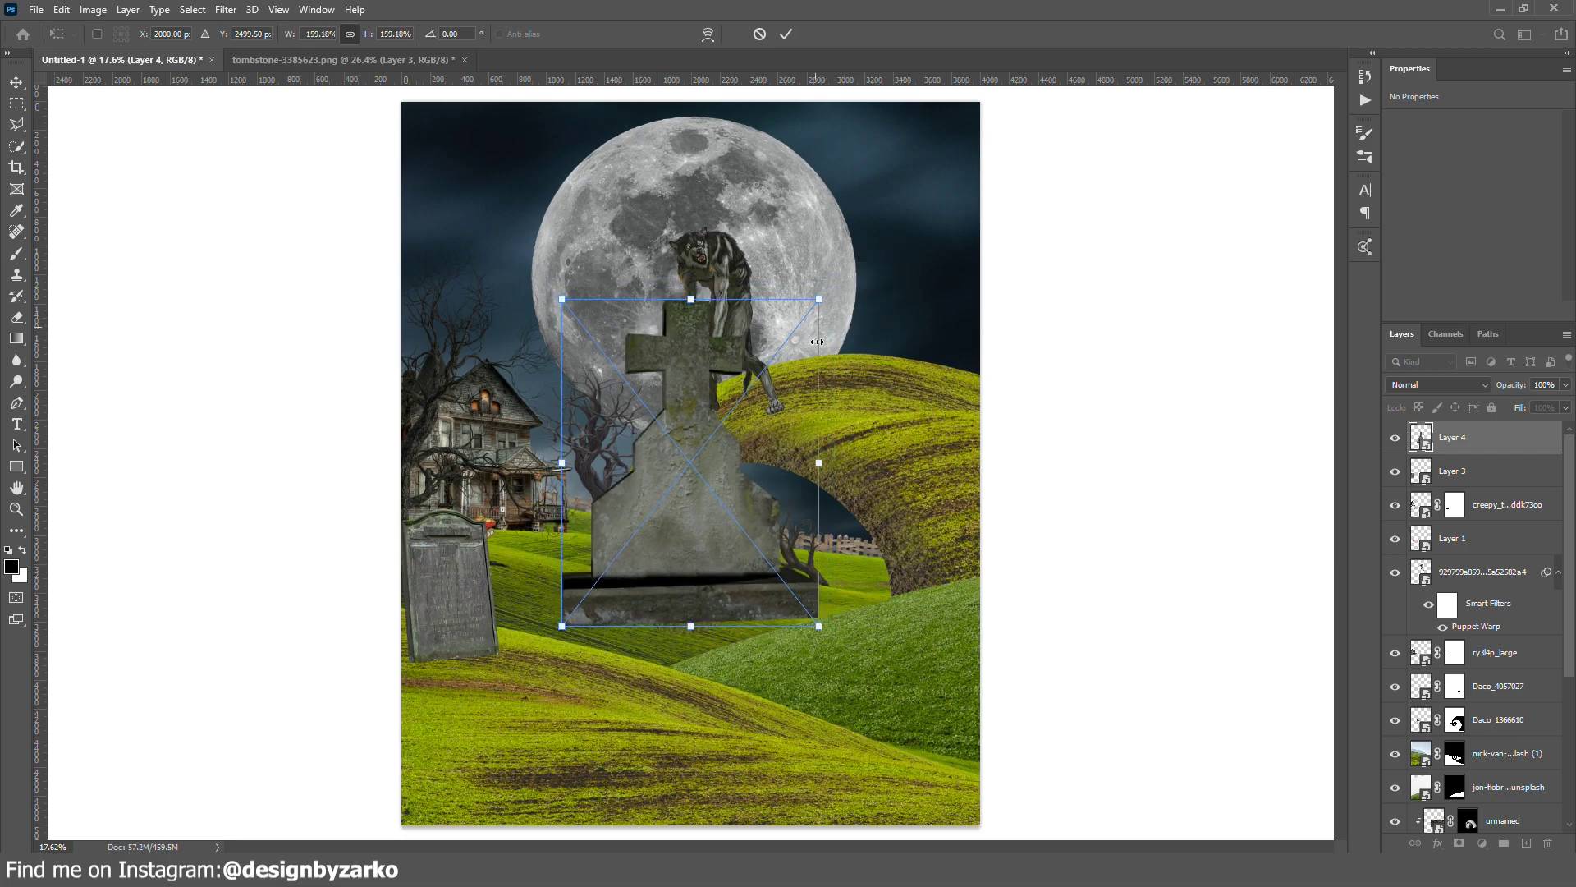
pyautogui.moveTo(723, 445); pyautogui.dragTo(420, 622)
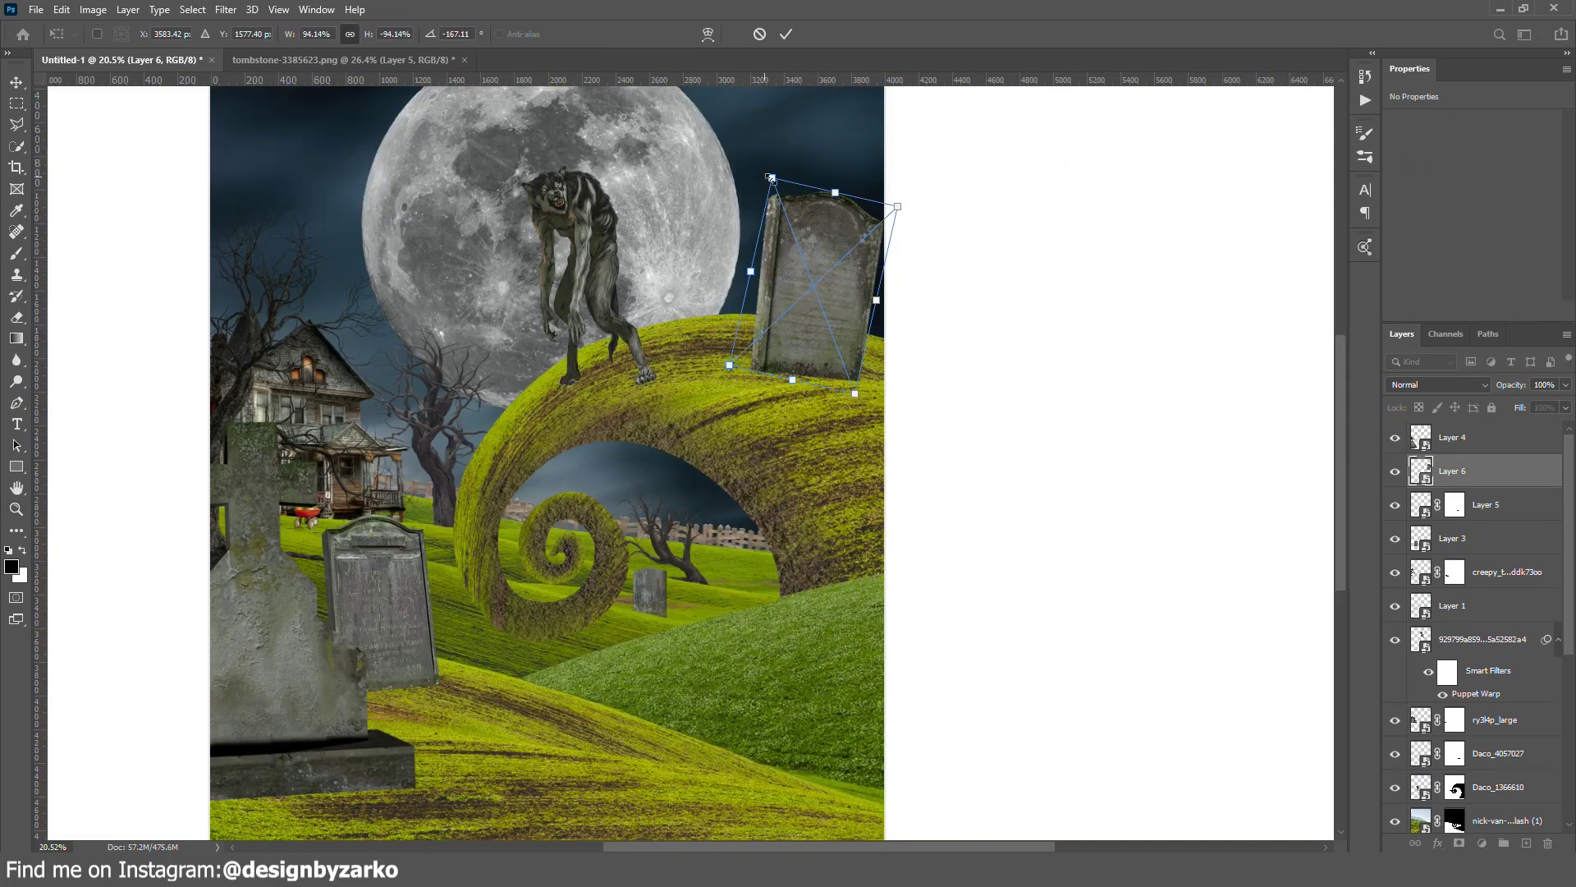
pyautogui.moveTo(813, 312); pyautogui.dragTo(818, 300)
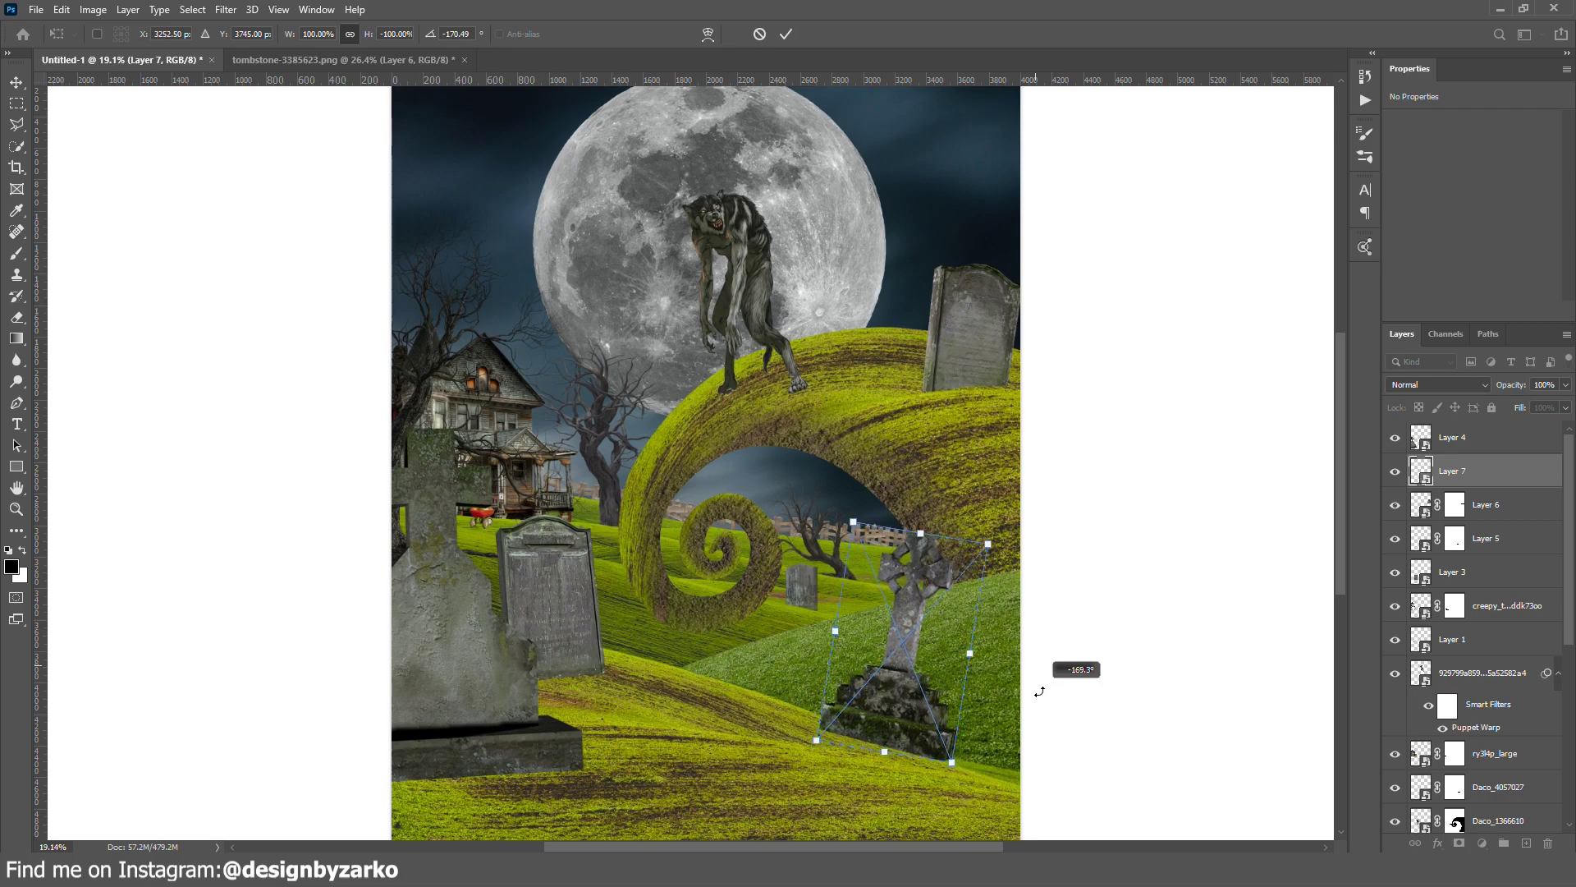
pyautogui.moveTo(1038, 679); pyautogui.dragTo(1031, 655)
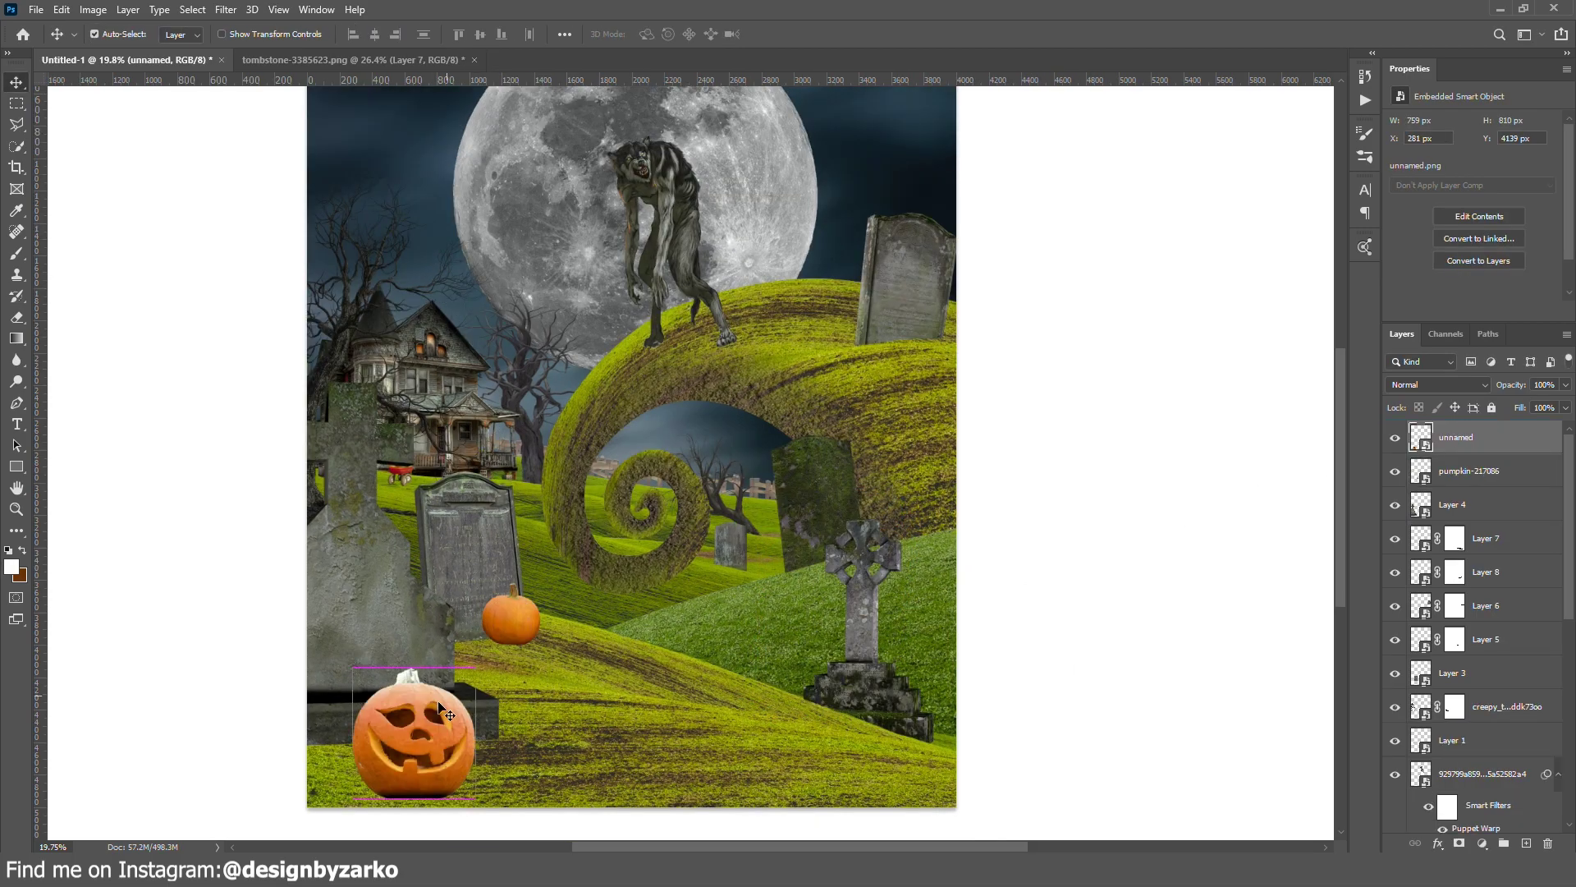
pyautogui.hotkey('ctrl', 't')
pyautogui.moveTo(439, 708); pyautogui.dragTo(468, 684)
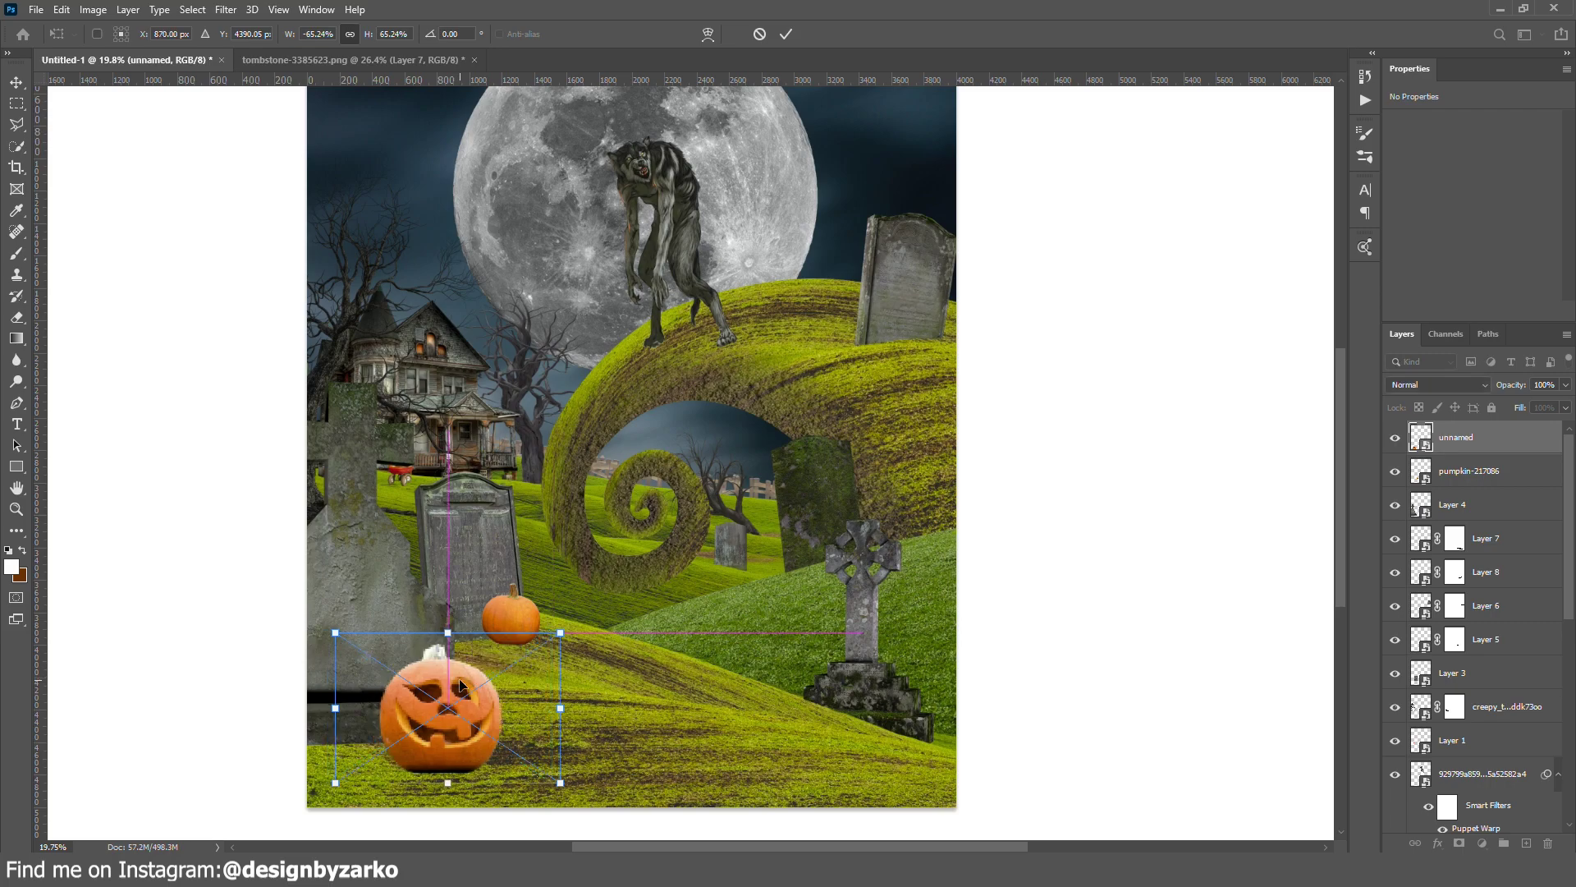
# Step: Commit the jack-o'-lantern's position and move the clip-art pumpkin layer below Layer 5
pyautogui.press('Return')
pyautogui.click(512, 621)
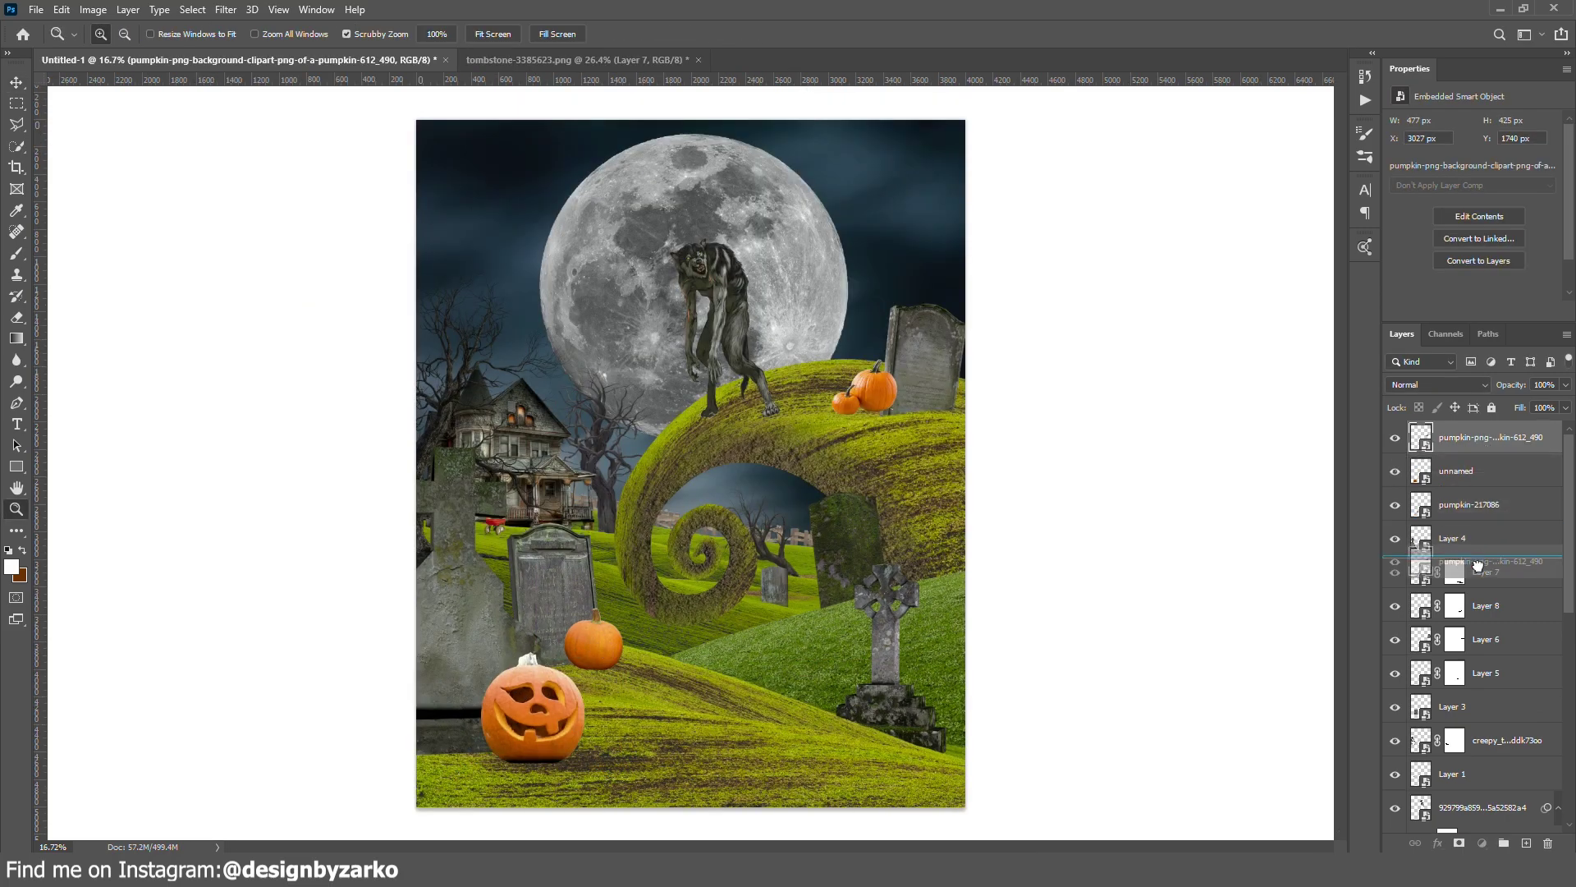
pyautogui.click(1493, 445)
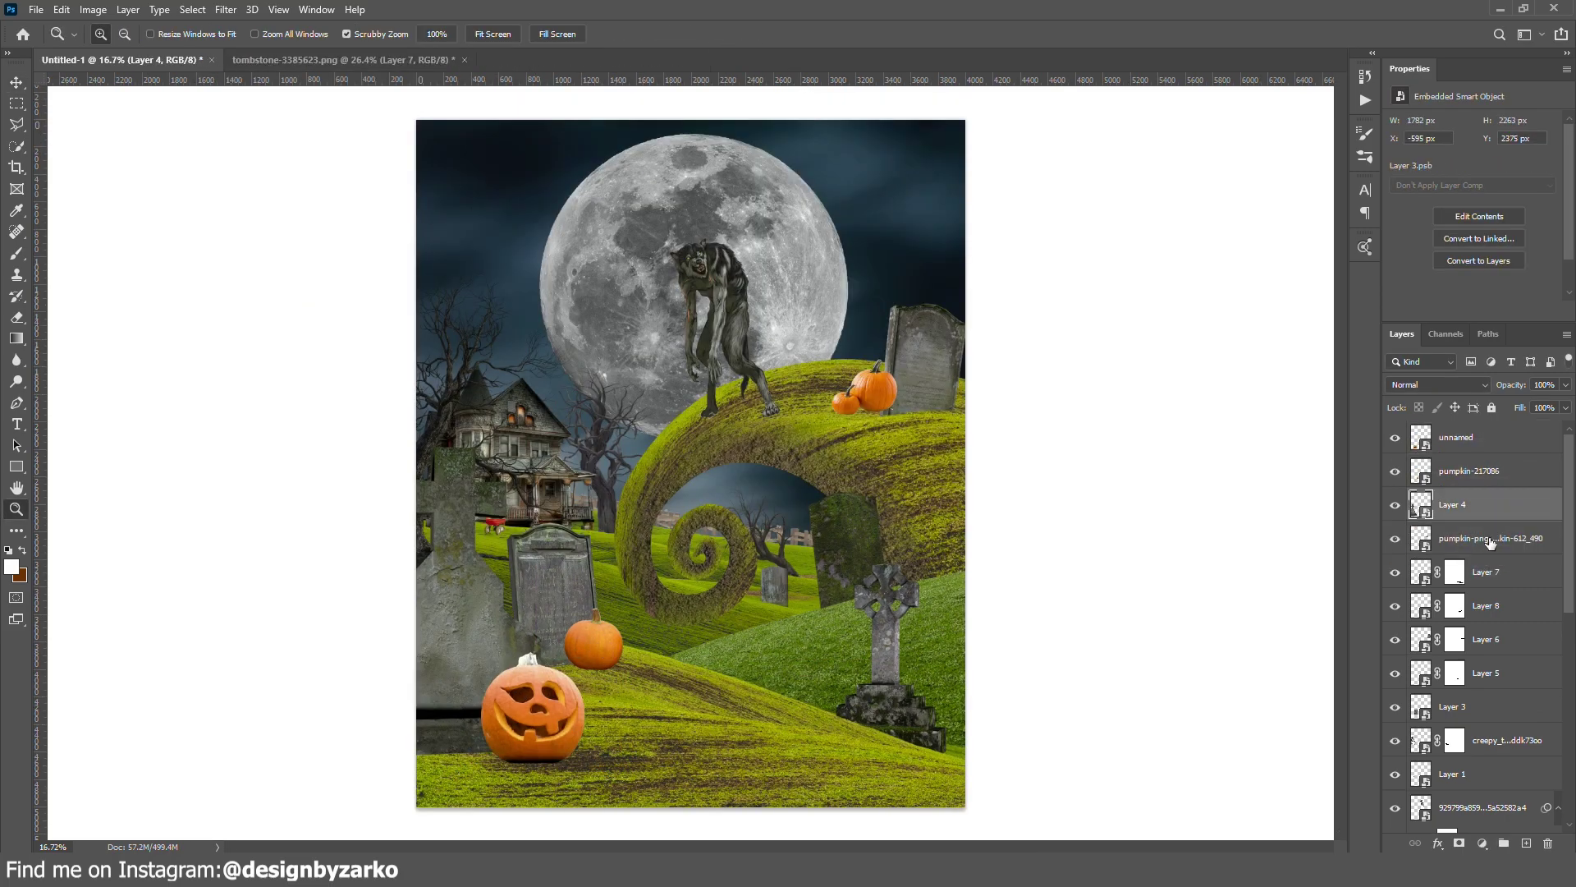
pyautogui.moveTo(1490, 538); pyautogui.dragTo(1474, 688)
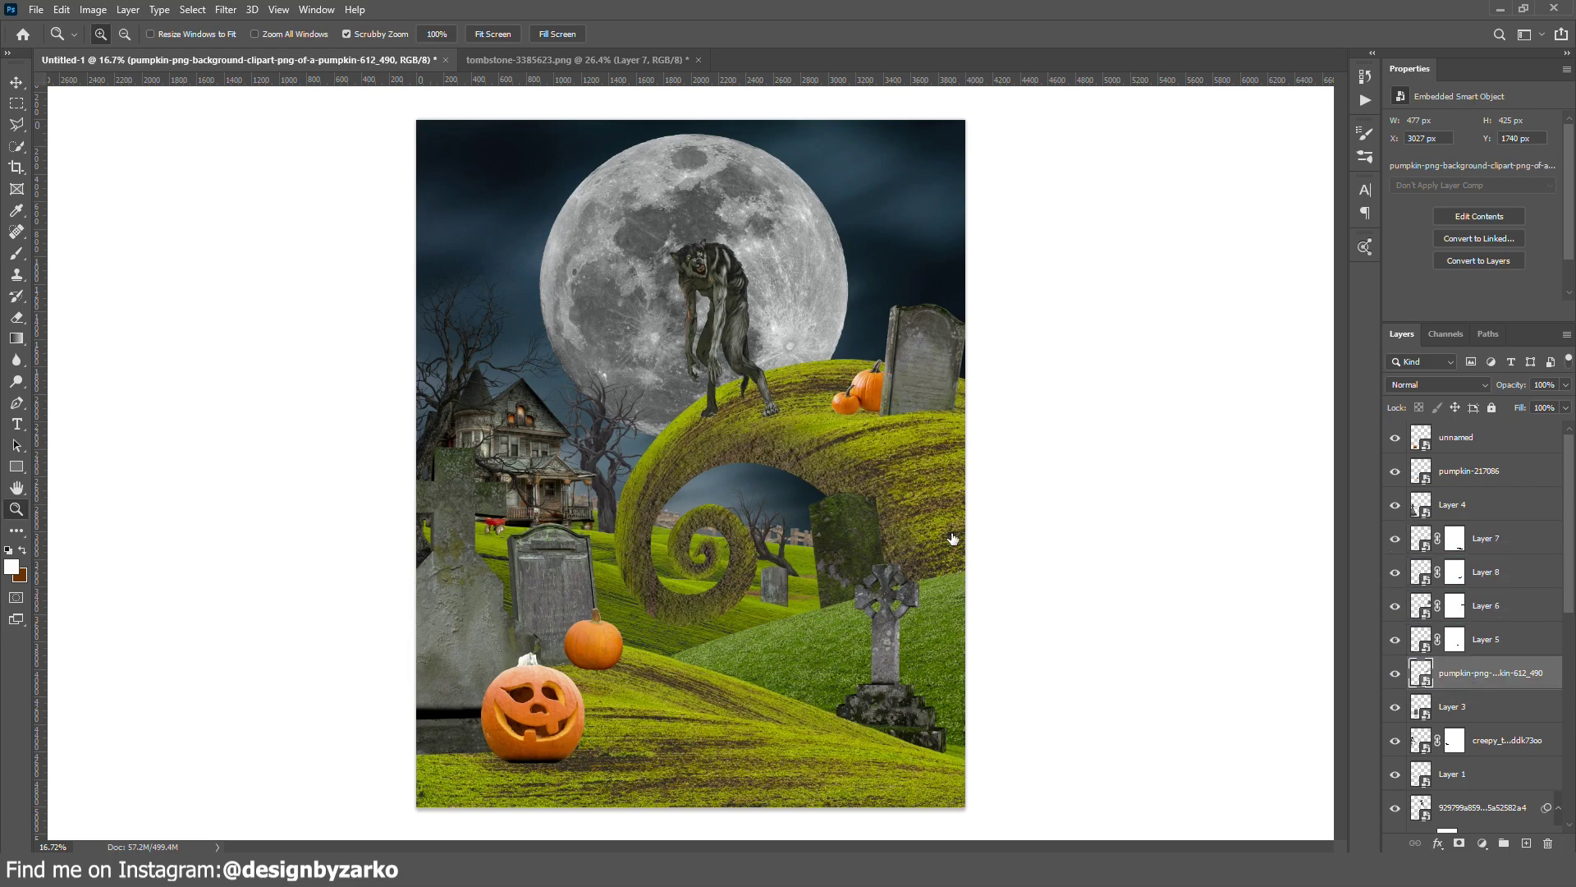
# Step: Nudge the pumpkin down onto the hilltop beside the tall tombstone
pyautogui.moveTo(852, 391); pyautogui.dragTo(887, 424)
pyautogui.hotkey('ctrl', 't')
pyautogui.press('Return')
pyautogui.press('z')
pyautogui.hotkey('ctrl', 't')
pyautogui.press('Return')
pyautogui.press('z')
# Step: Rotate the pumpkin by the stone cross upright, then start reshaping the inner spiral piece
pyautogui.hotkey('ctrl', '0')
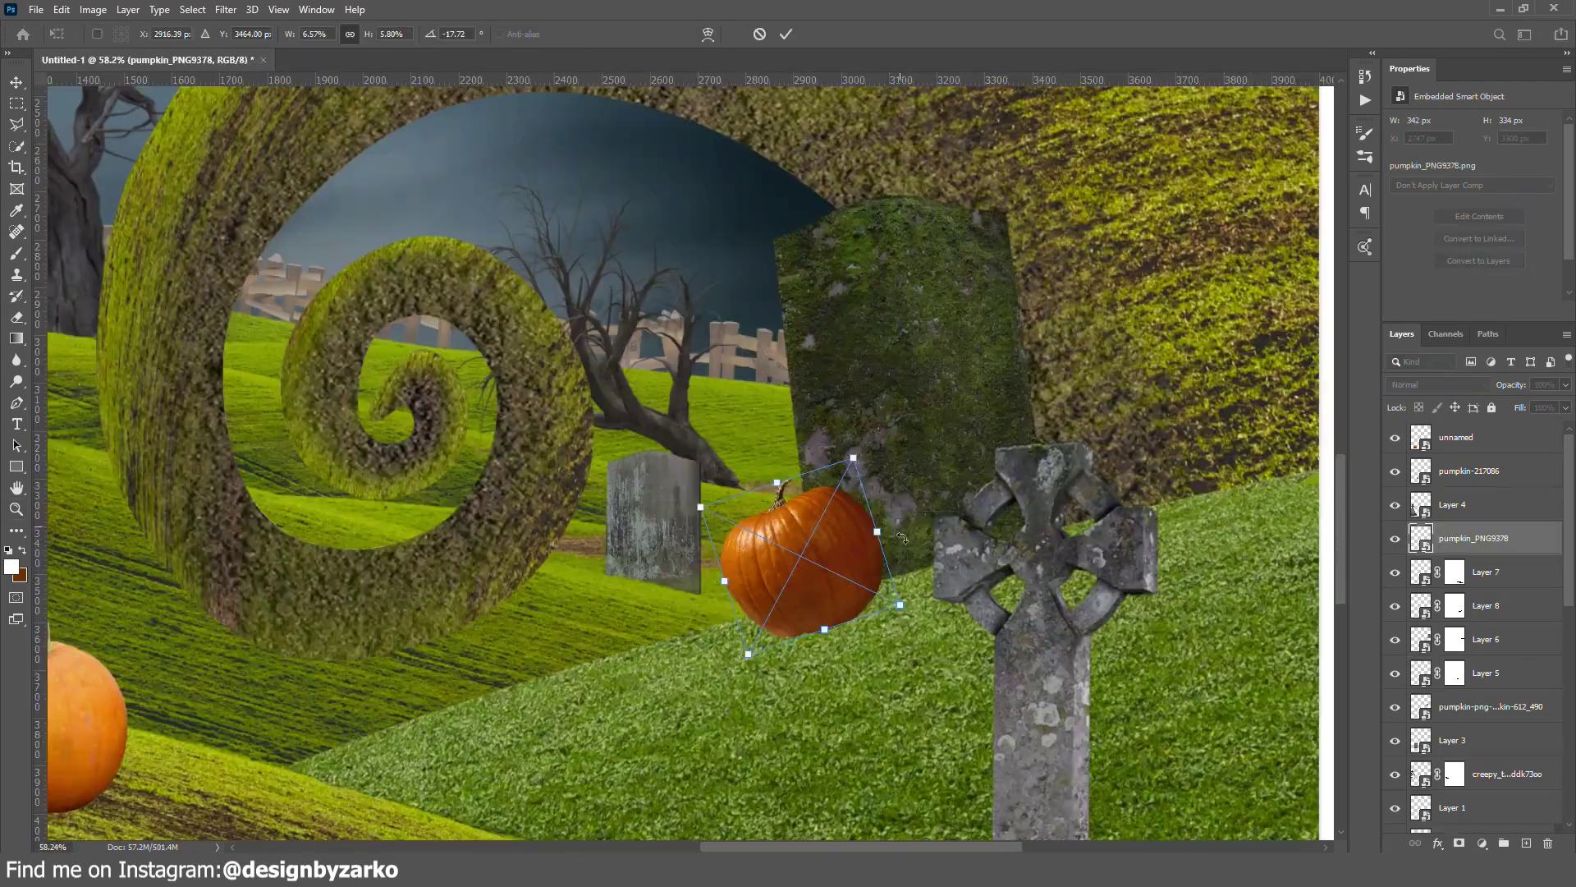
pyautogui.moveTo(902, 538); pyautogui.dragTo(907, 538)
pyautogui.press('Return')
pyautogui.press('z')
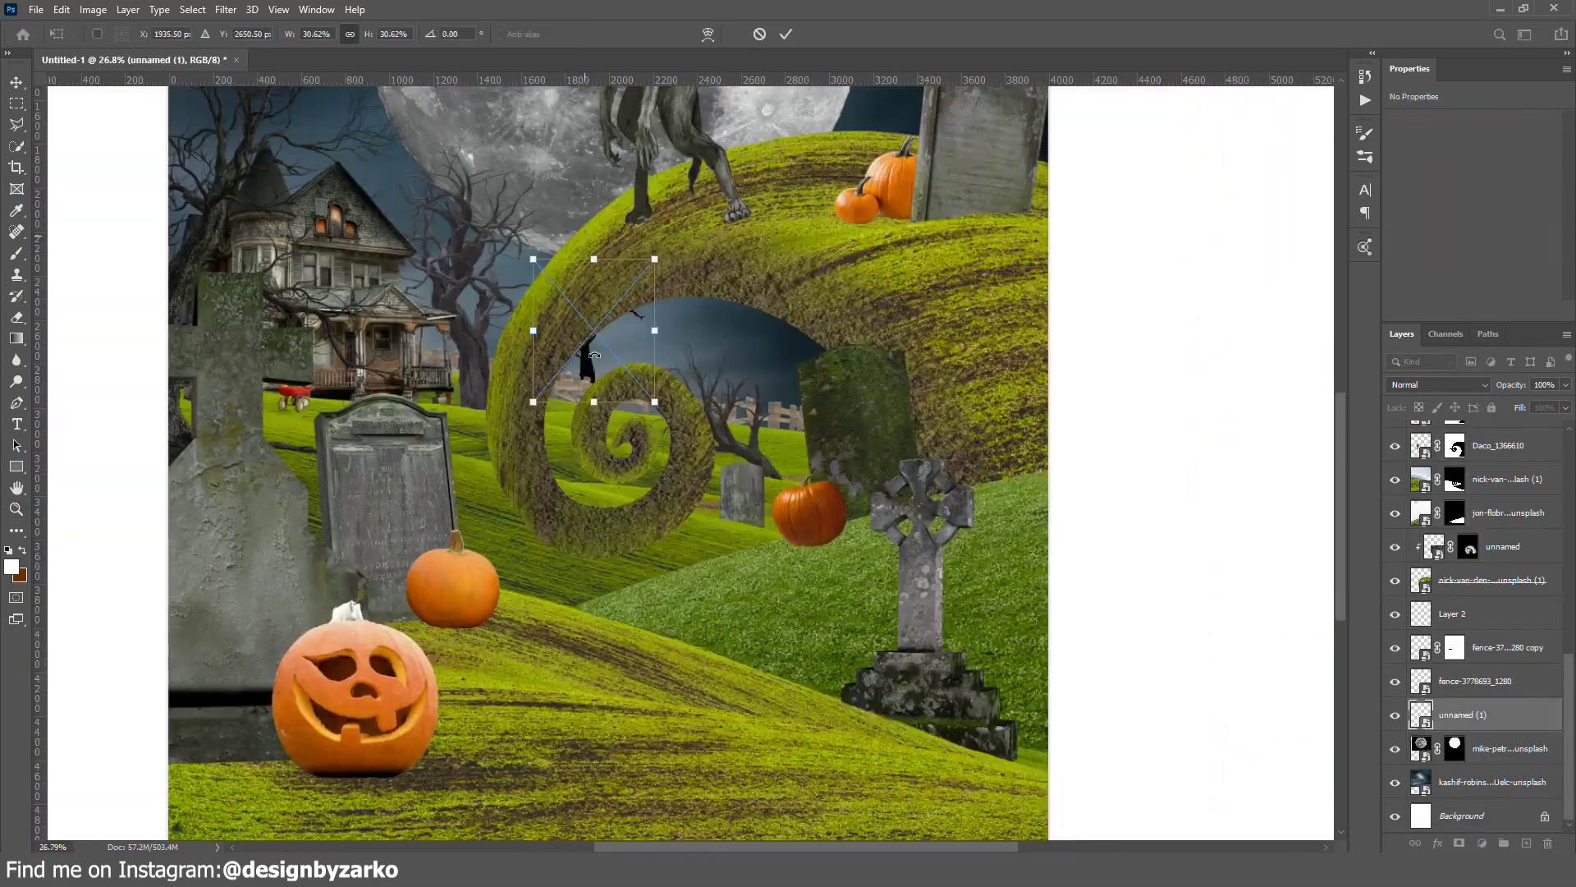
pyautogui.moveTo(834, 324); pyautogui.dragTo(702, 303)
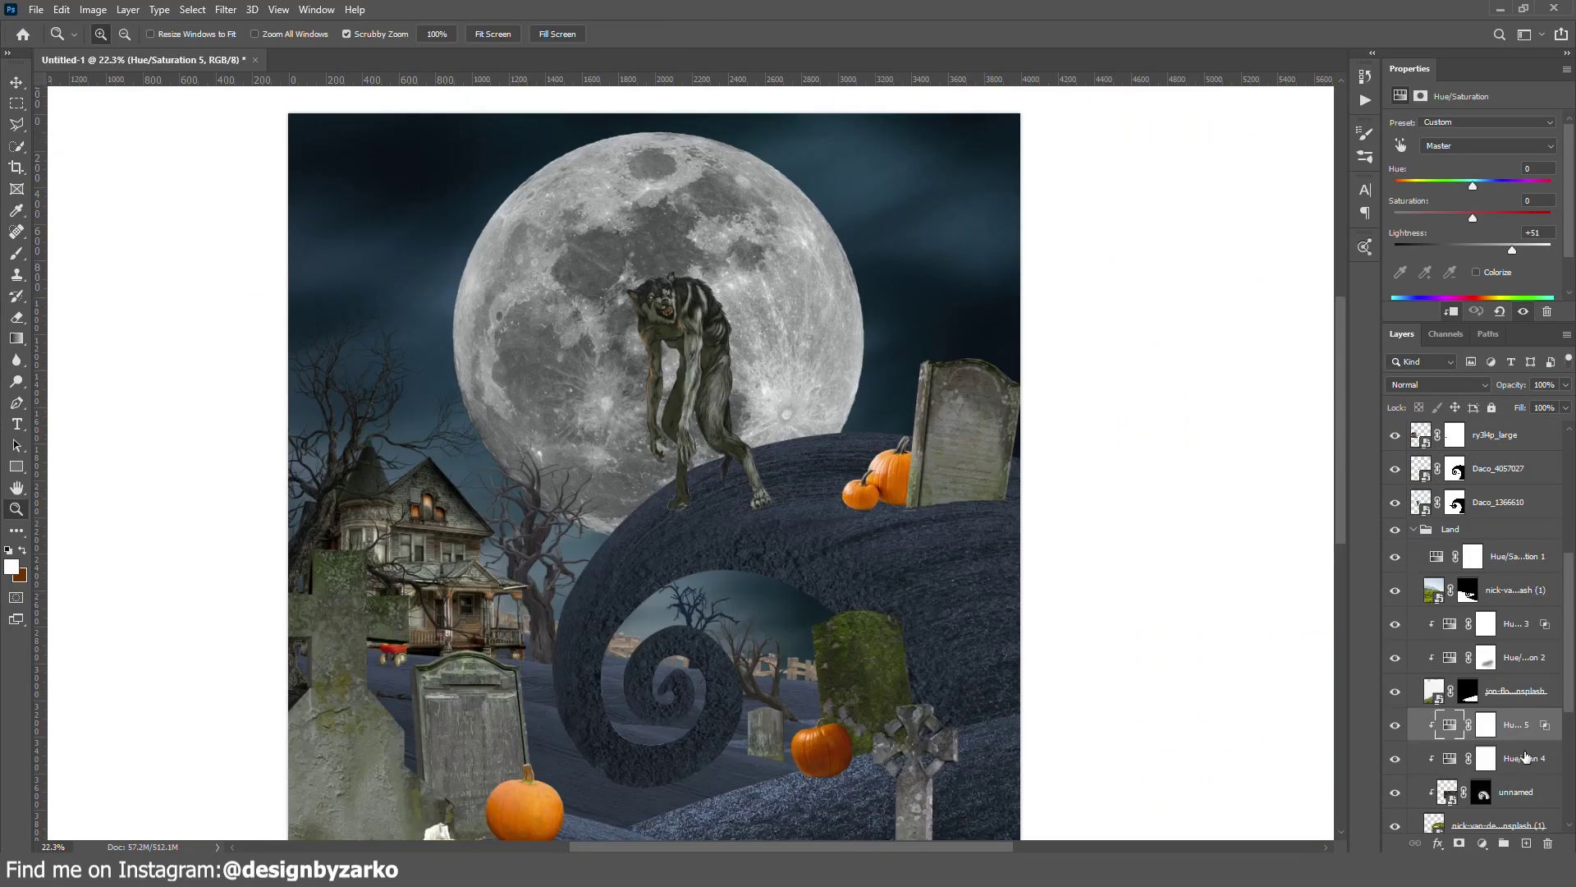
# Step: Brush the Hue/Saturation mask to brighten the jack-o'-lantern's edge, then blur the werewolf's shadow by 2 pixels
pyautogui.click(1486, 758)
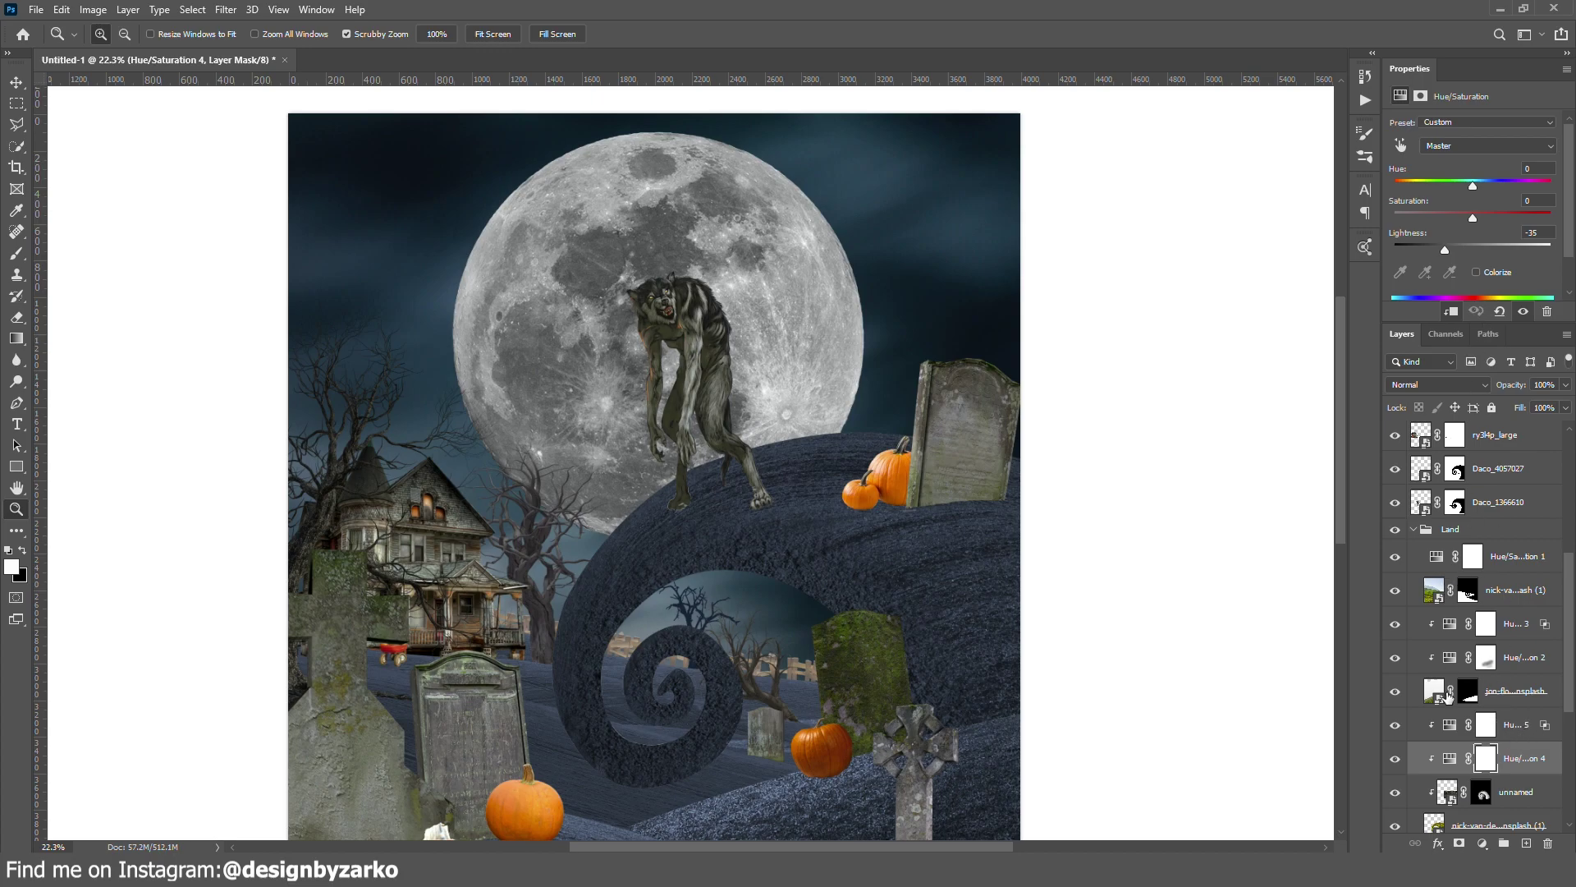
pyautogui.press('b')
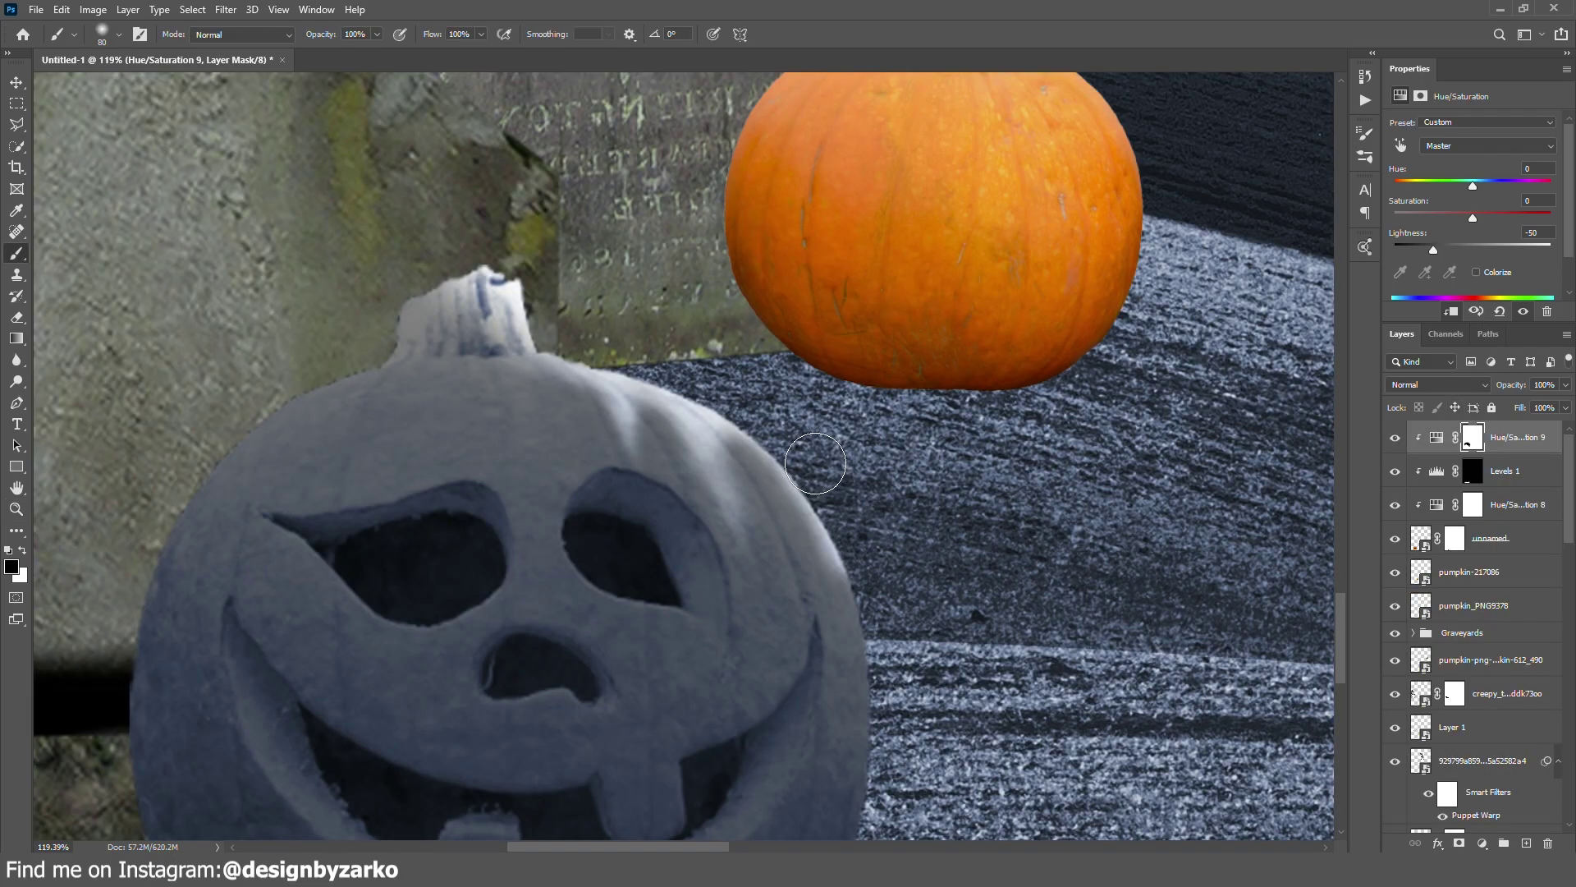
pyautogui.moveTo(745, 397); pyautogui.dragTo(856, 500)
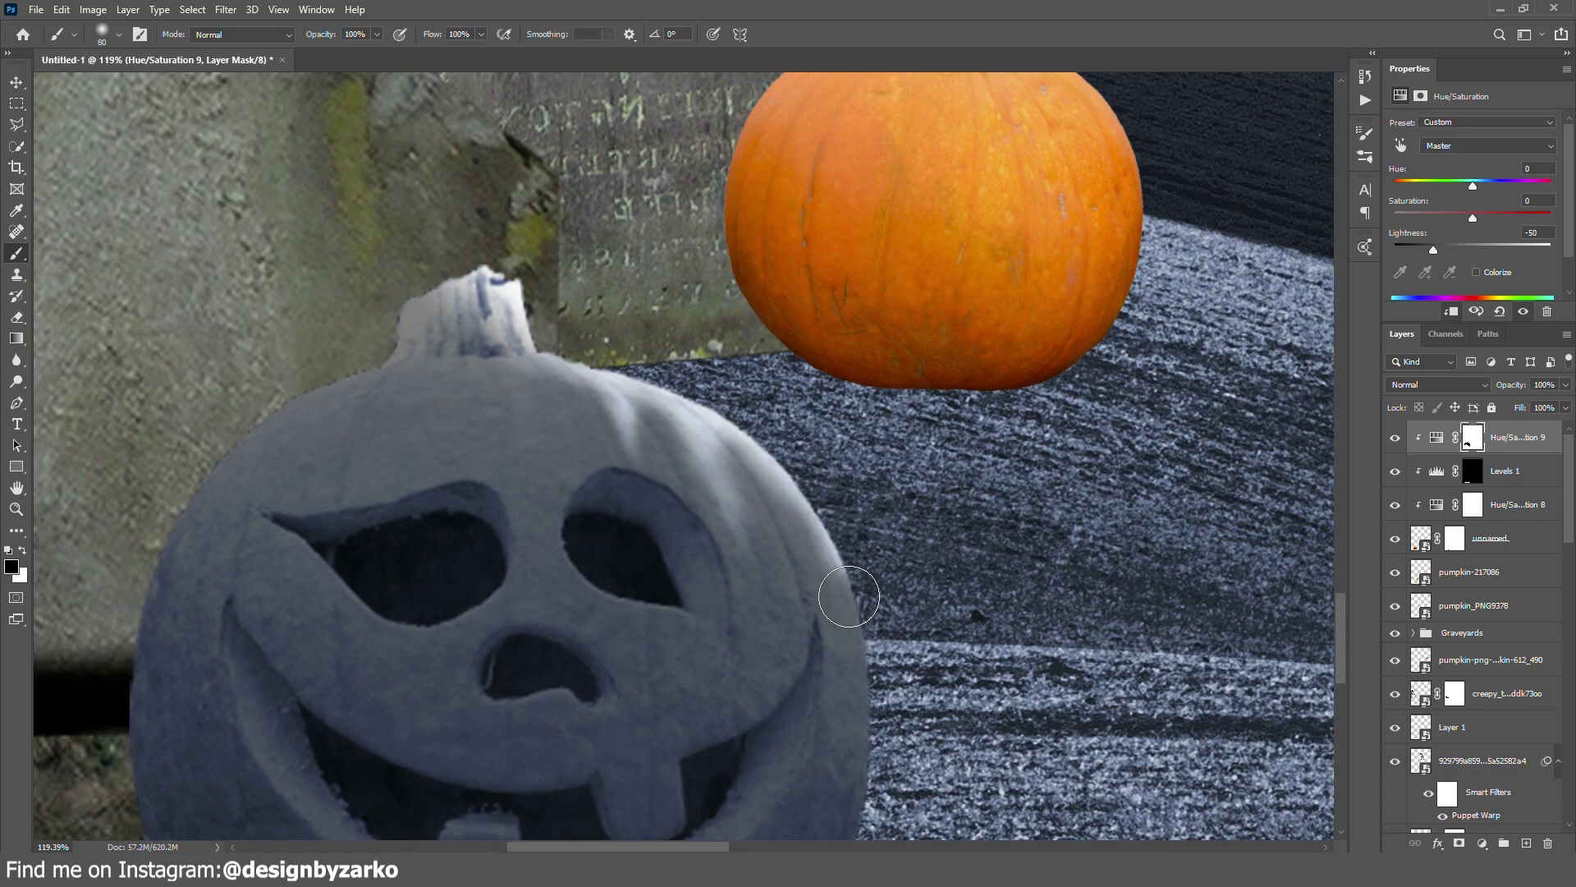
pyautogui.press('x')
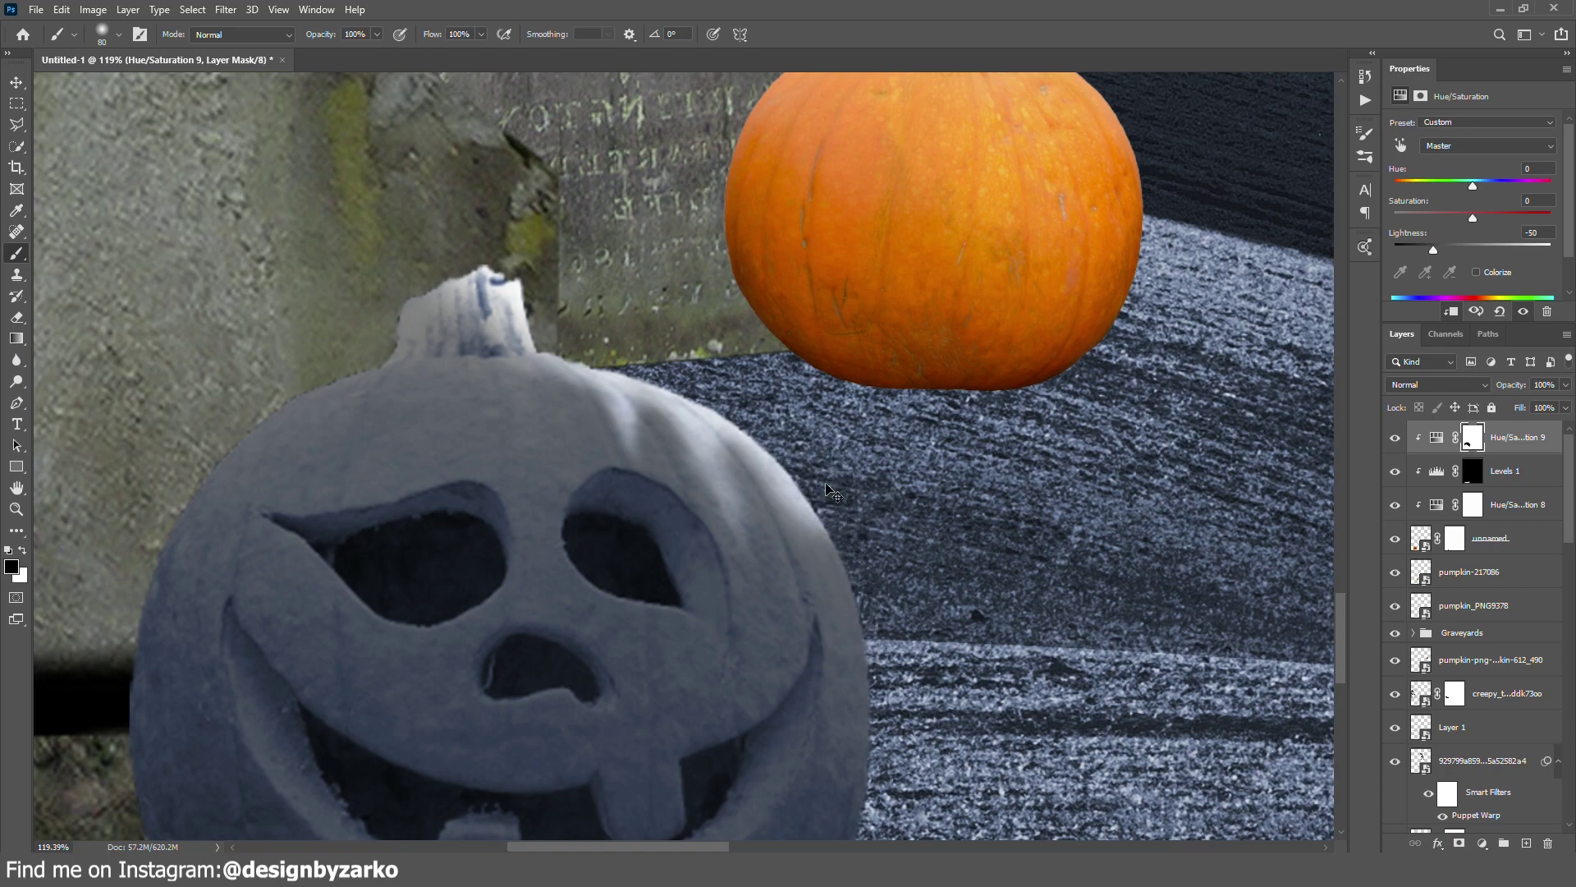
pyautogui.press('z')
pyautogui.moveTo(813, 492); pyautogui.dragTo(717, 515)
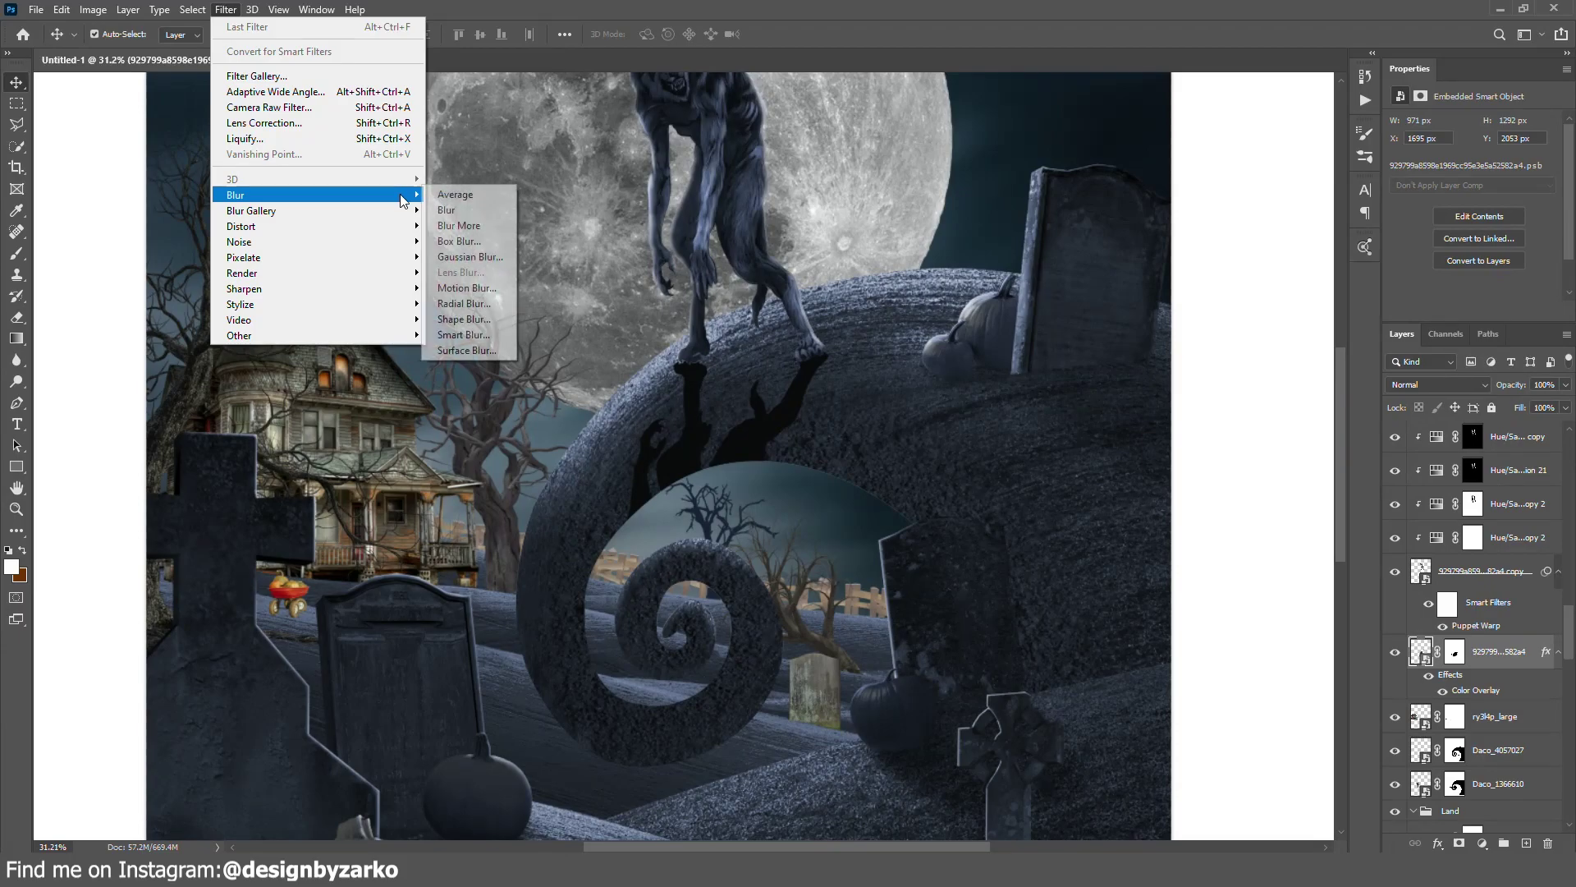
pyautogui.click(472, 257)
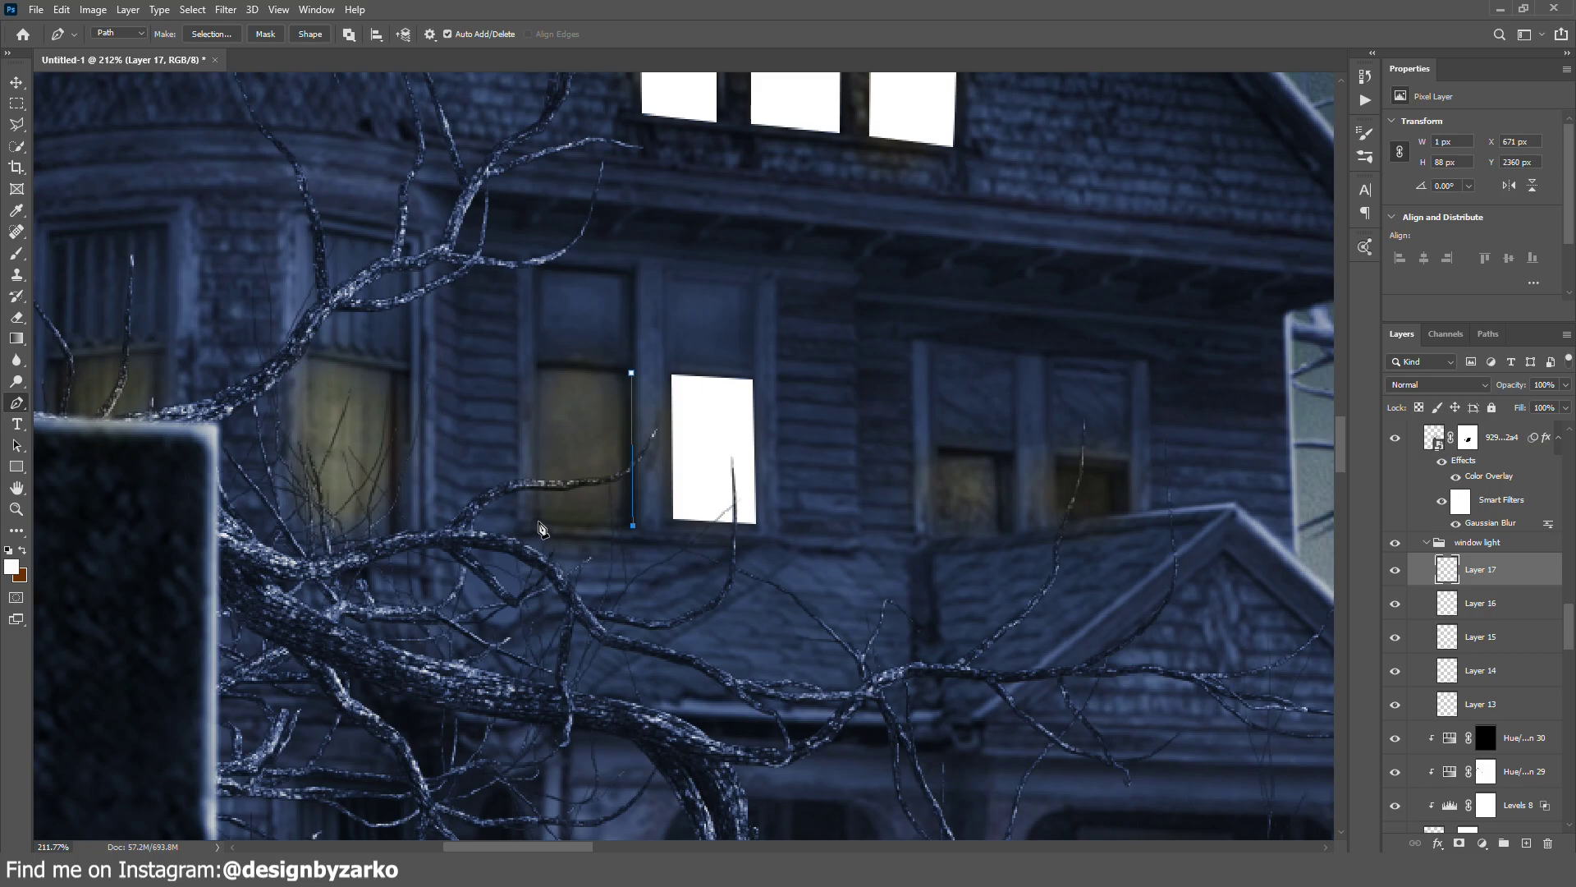
# Step: Turn the first window's path into a selection and fill it with white
pyautogui.click(538, 368)
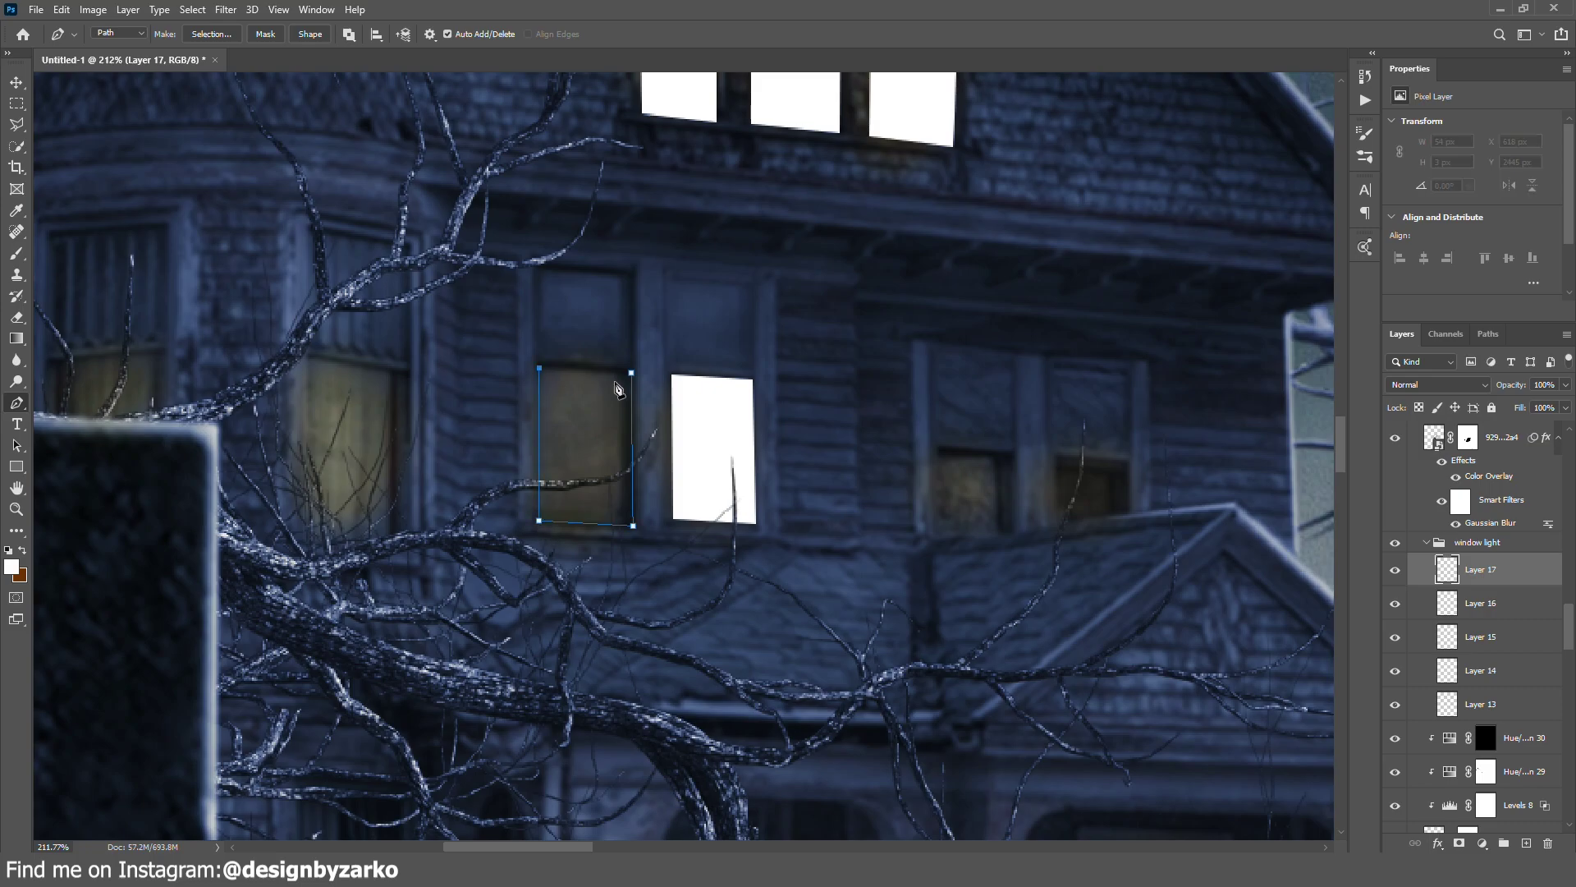
pyautogui.rightClick(597, 427)
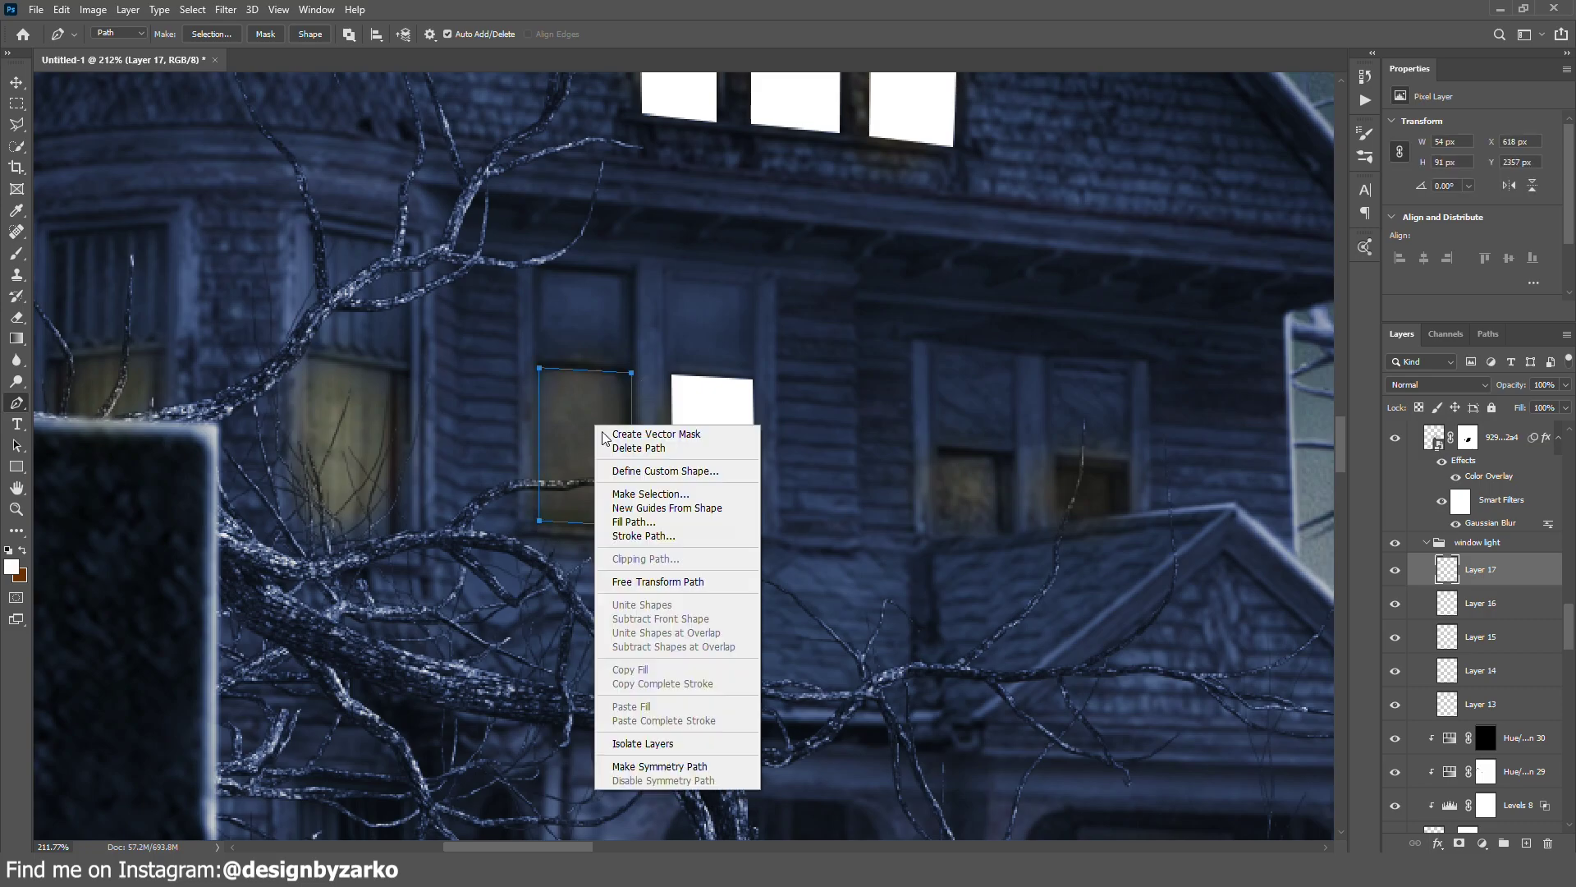
pyautogui.click(649, 495)
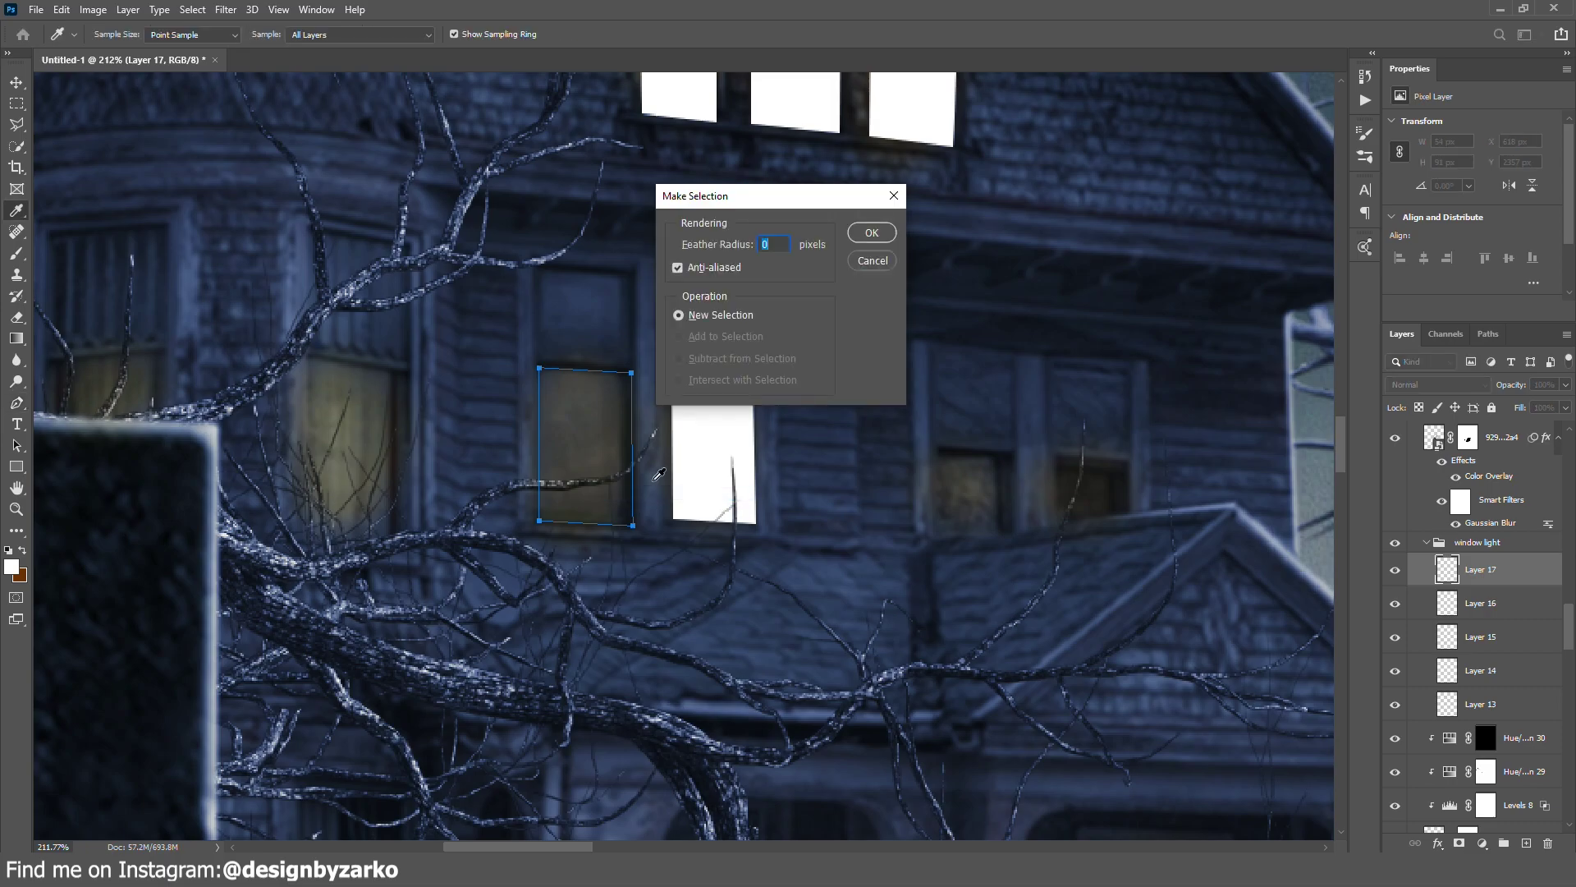
pyautogui.press('Return')
pyautogui.hotkey('alt', 'BackSpace')
pyautogui.hotkey('ctrl', 'd')
pyautogui.scroll(2, 1087, 480)
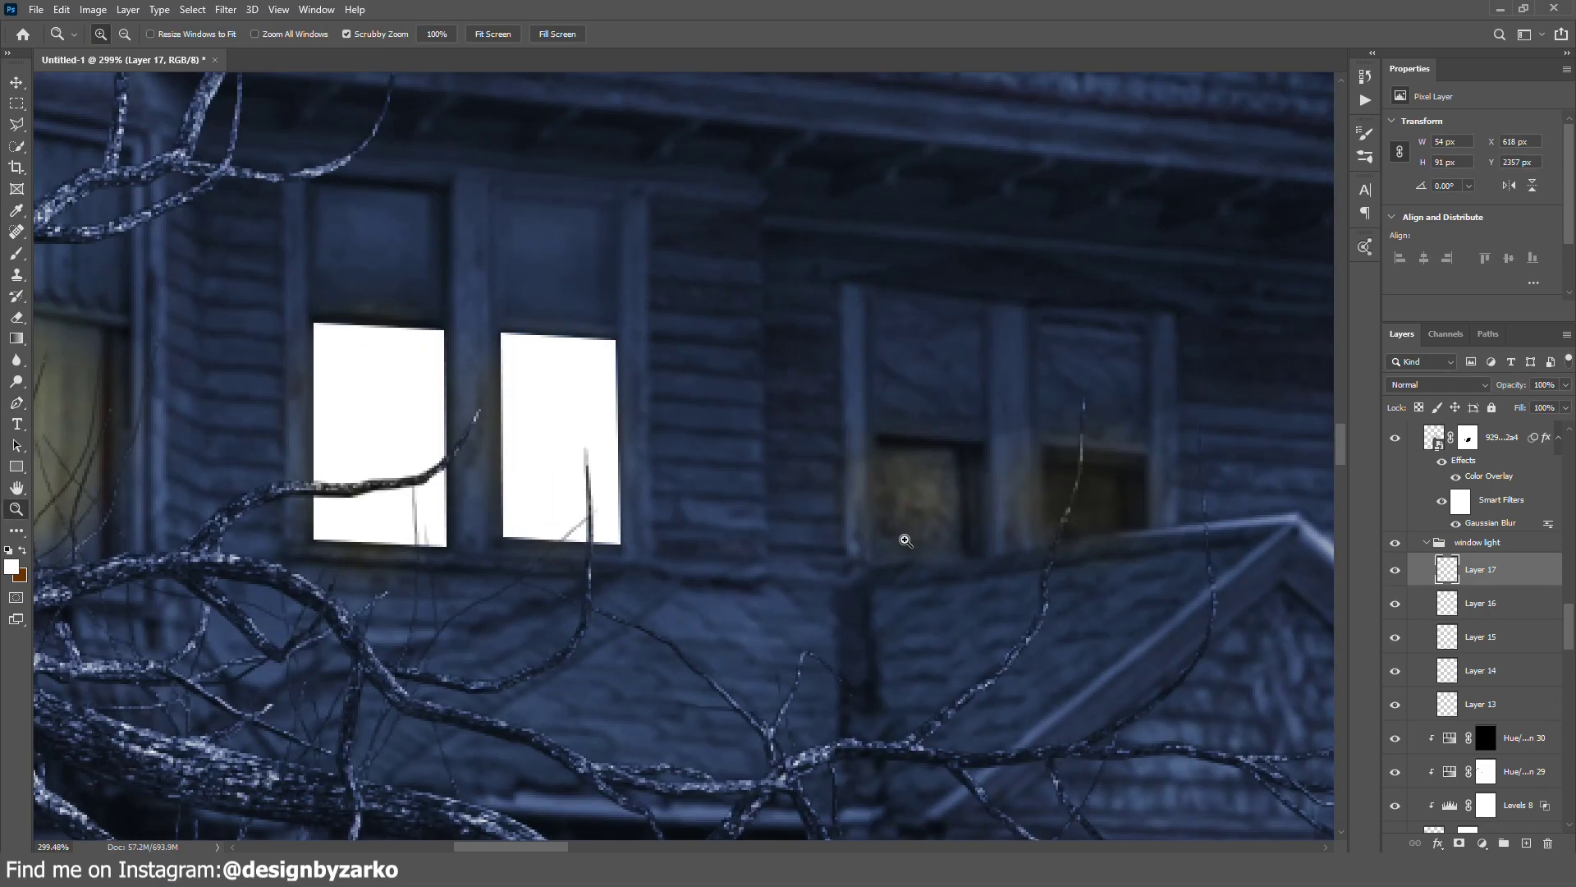
# Step: Outline the next window with a four-point path and fill it white on a new layer
pyautogui.click(876, 564)
pyautogui.click(876, 436)
pyautogui.click(980, 444)
pyautogui.click(985, 557)
pyautogui.click(876, 564)
pyautogui.hotkey('ctrl', 'Return')
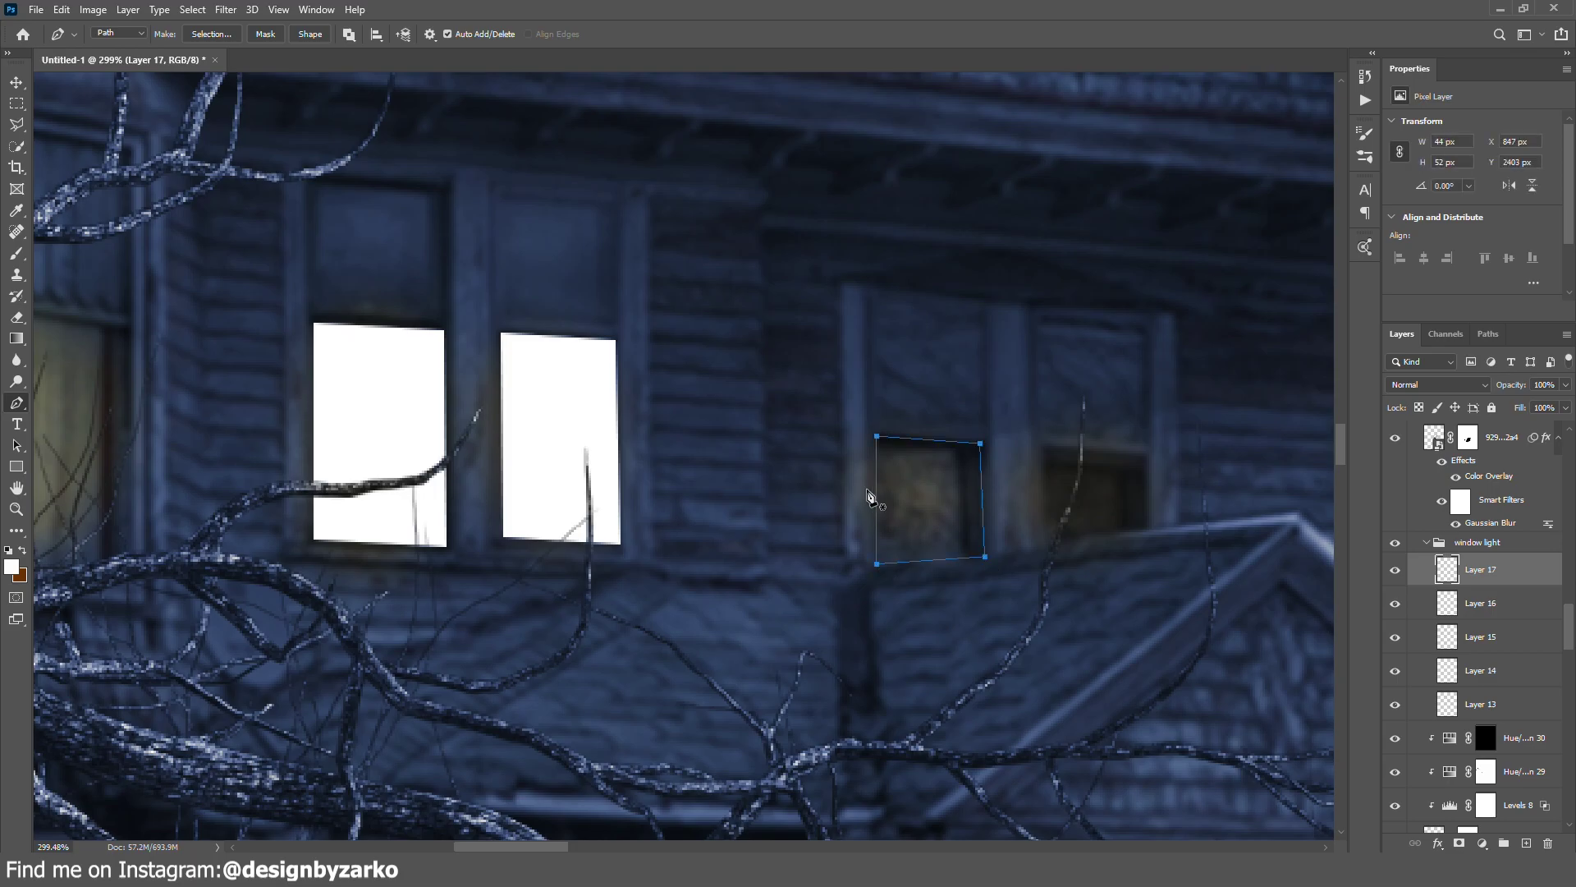
pyautogui.hotkey('ctrl', 'shift', 'alt', 'n')
pyautogui.hscroll(3, 682, 451)
pyautogui.hotkey('alt', 'BackSpace')
pyautogui.hotkey('ctrl', 'd')
# Step: Trace another window's path and convert it to a selection for filling
pyautogui.click(857, 451)
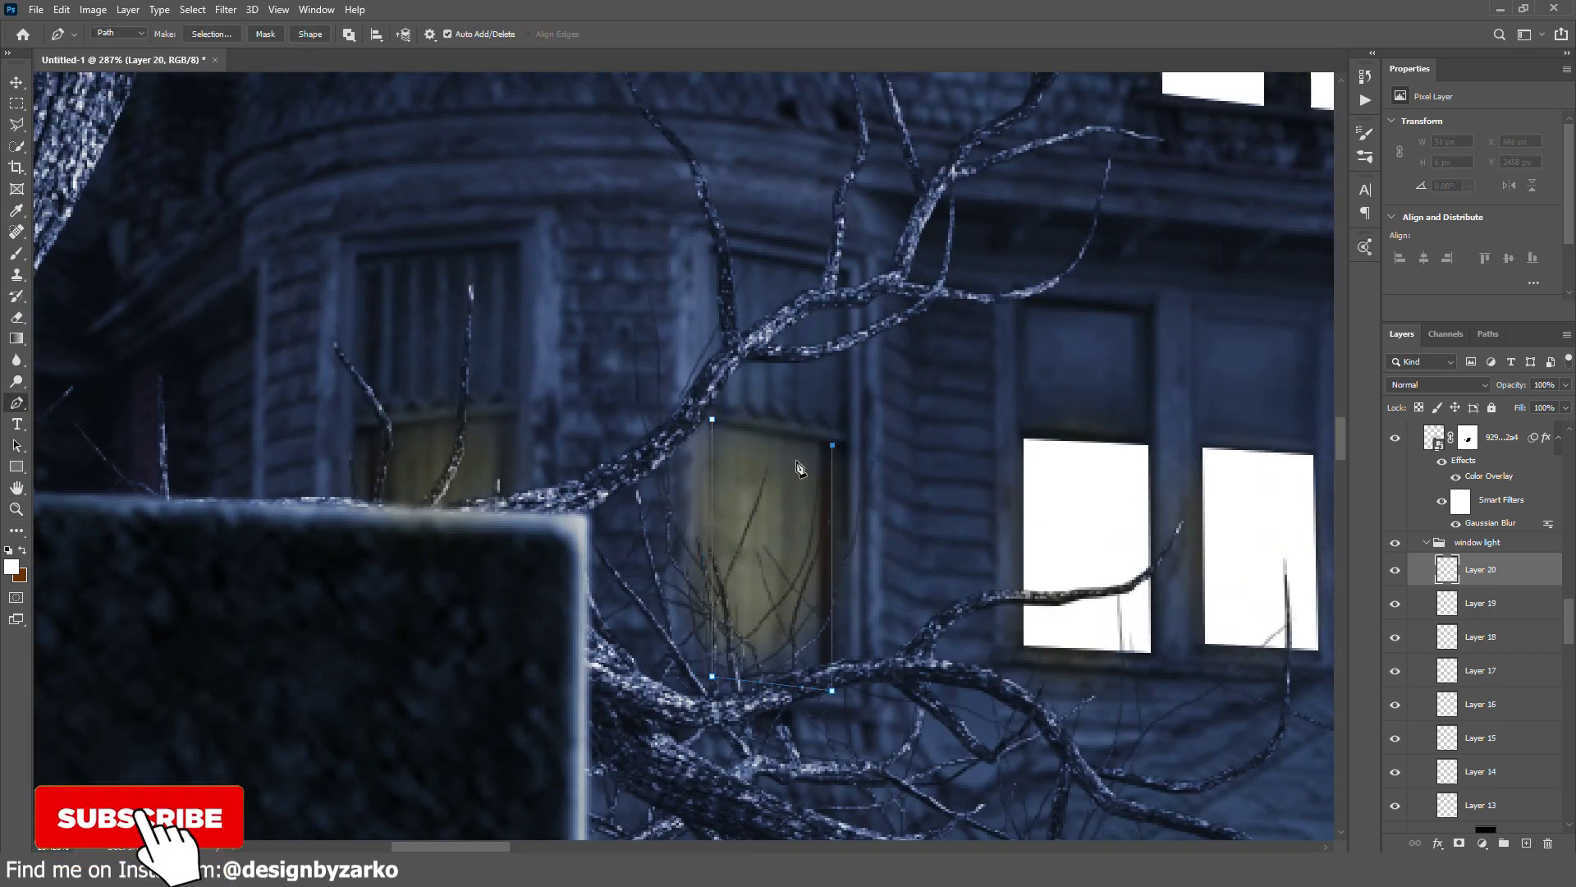
pyautogui.hotkey('ctrl', 'Return')
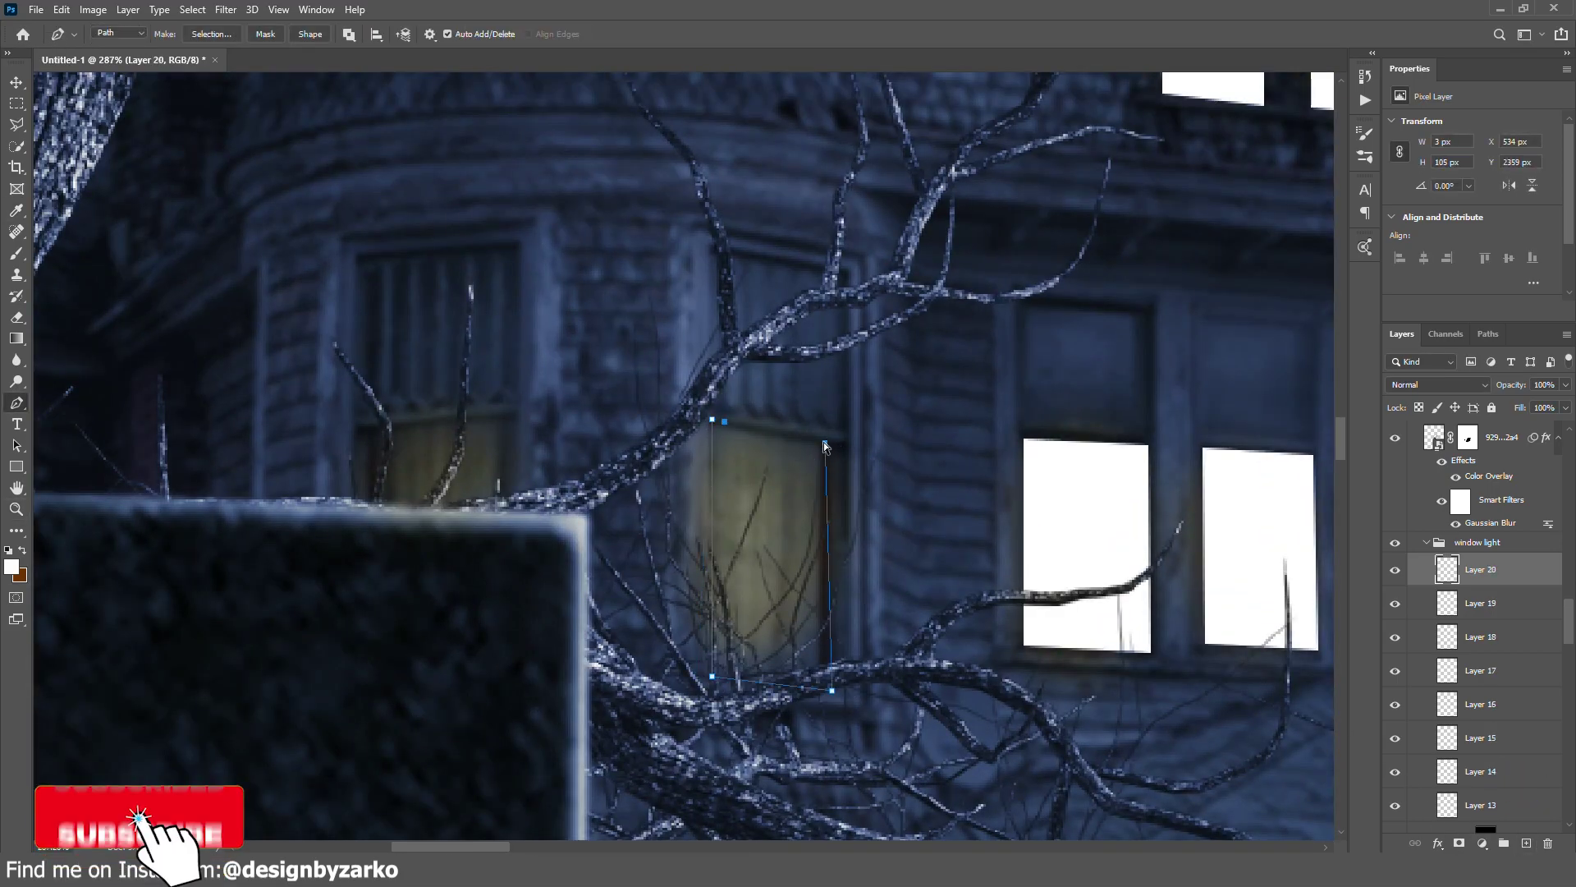
pyautogui.hotkey('alt', 'BackSpace')
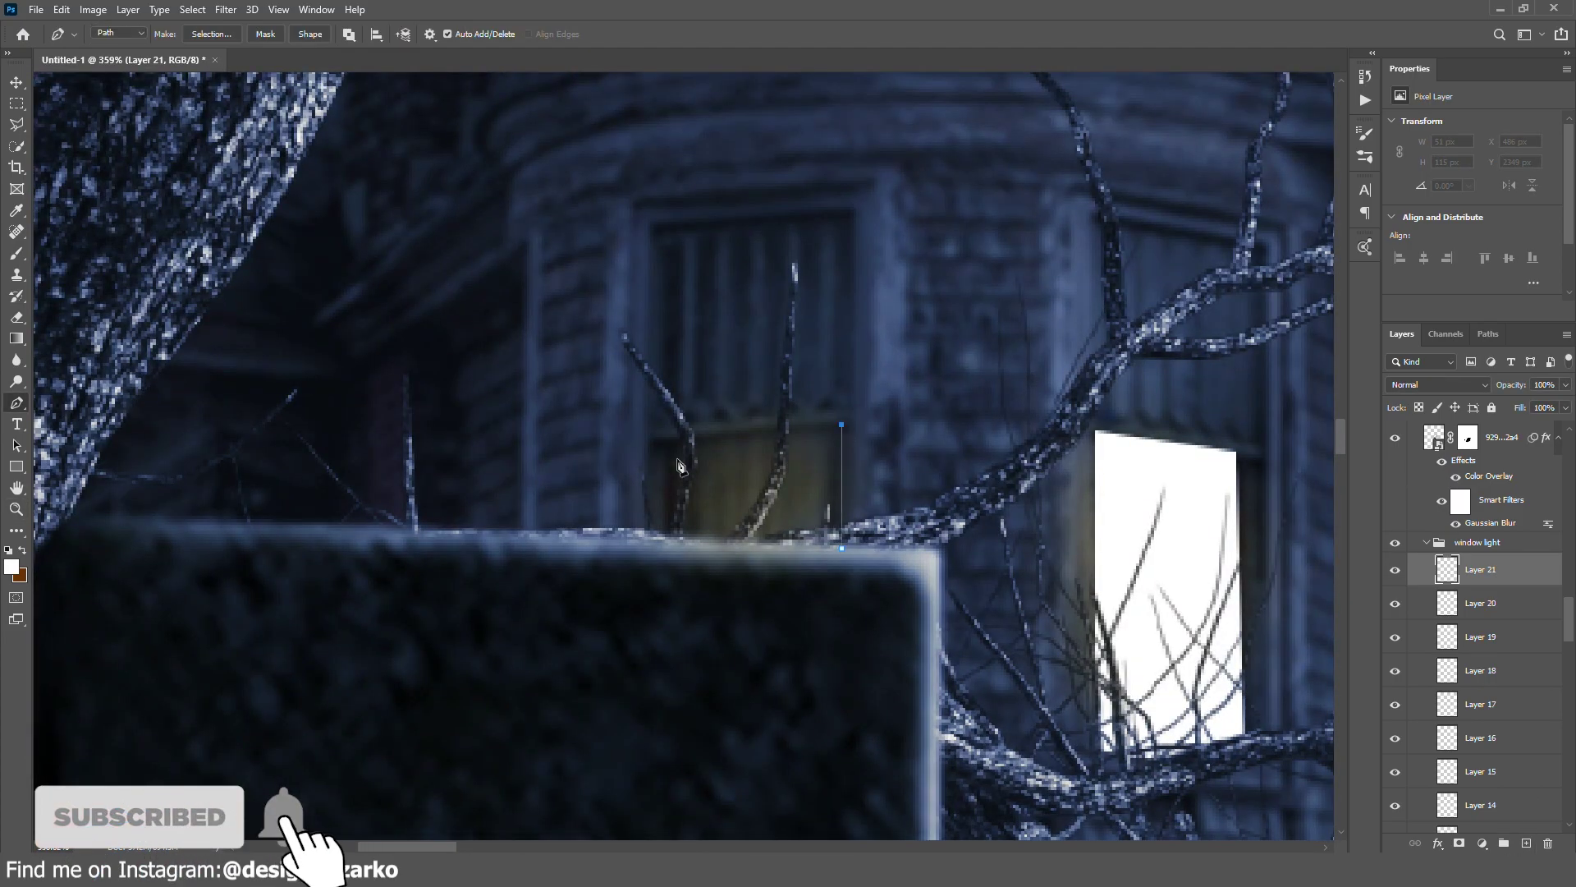
pyautogui.click(680, 465)
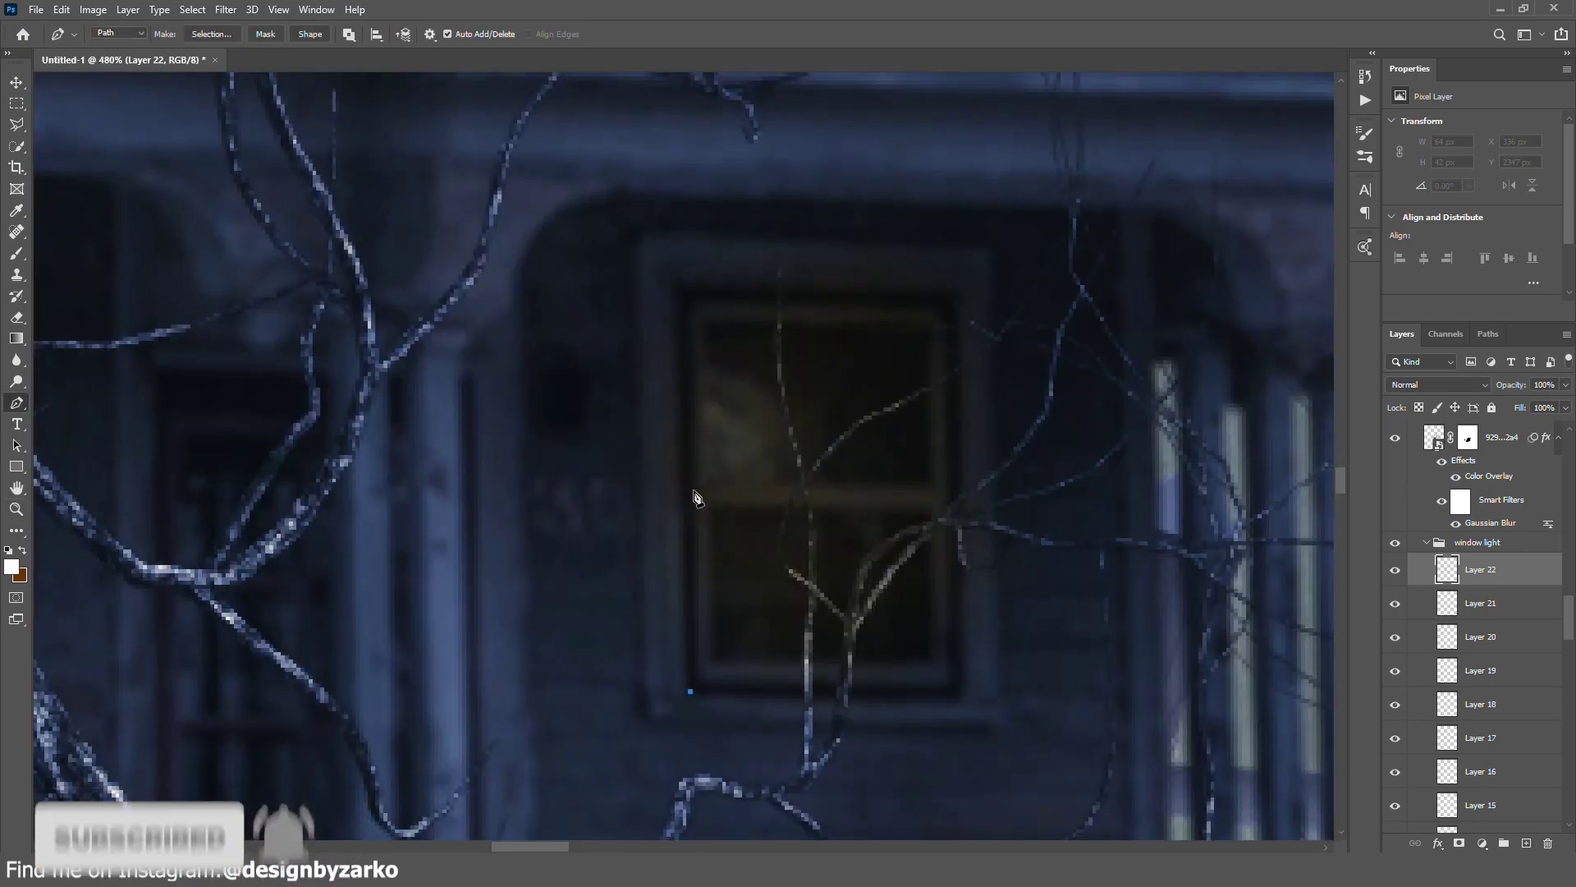
pyautogui.click(689, 691)
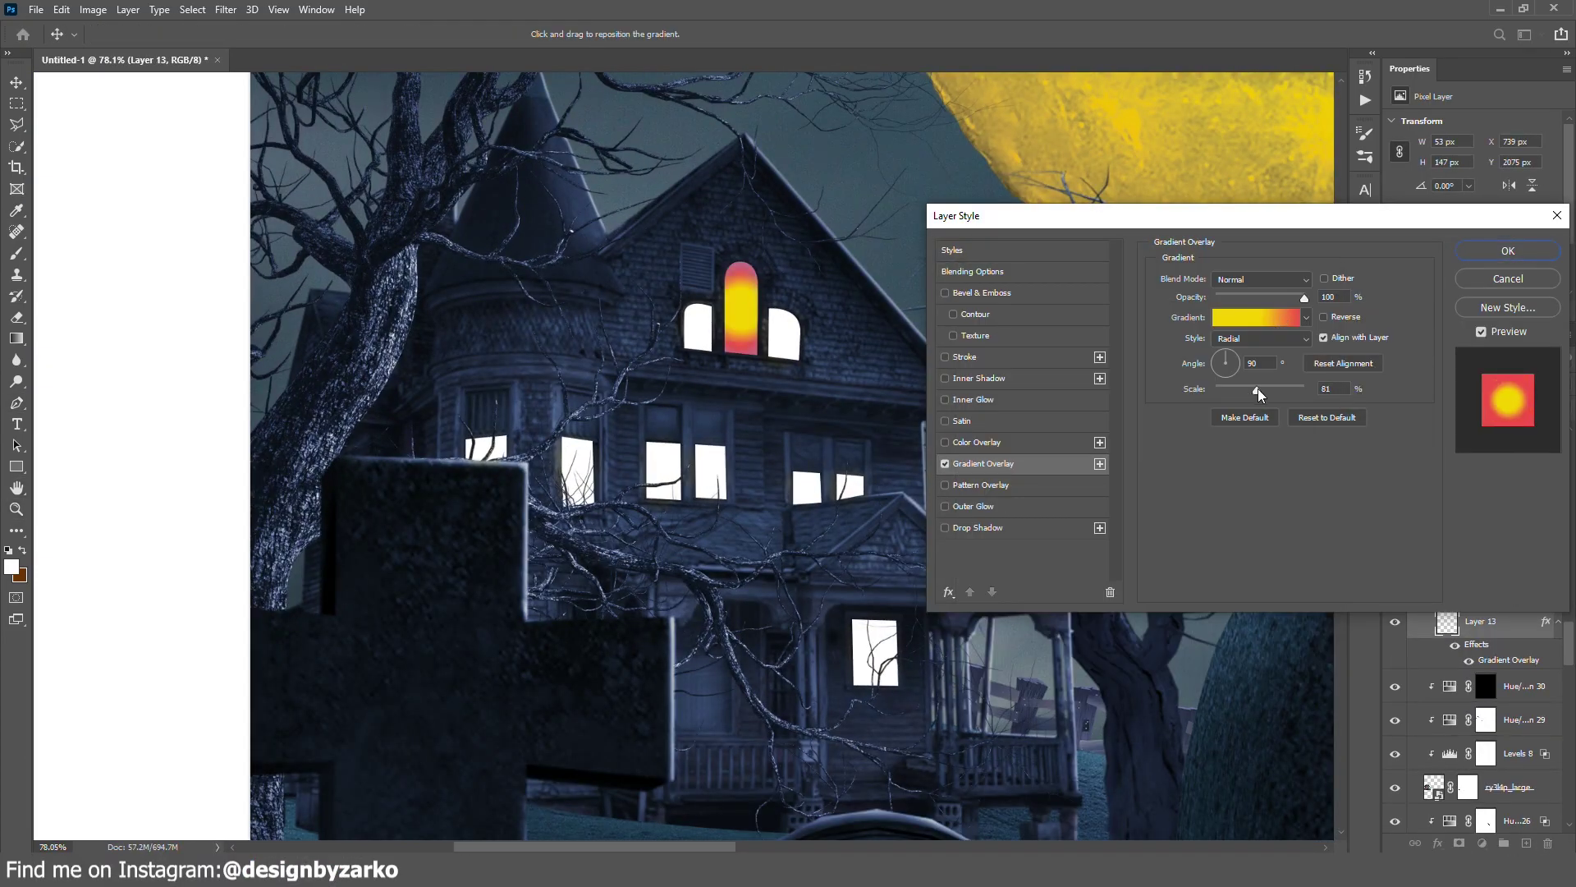
# Step: Set the radial Gradient Overlay's end colour stop to orange
pyautogui.write('100')
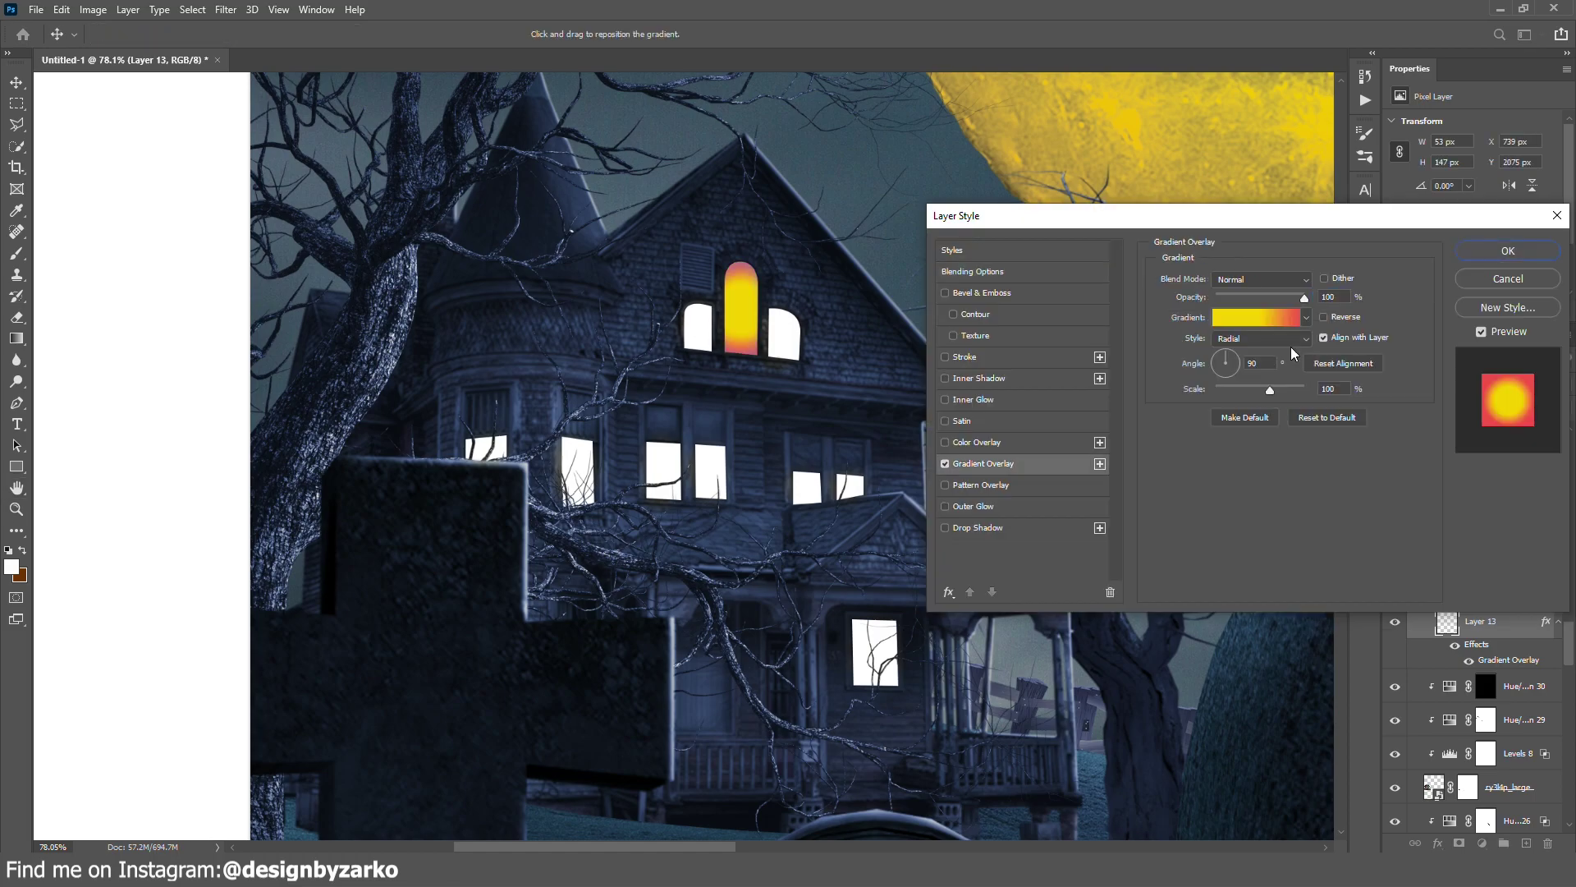
pyautogui.click(1256, 317)
pyautogui.doubleClick(1310, 577)
pyautogui.click(1346, 286)
pyautogui.press('Return')
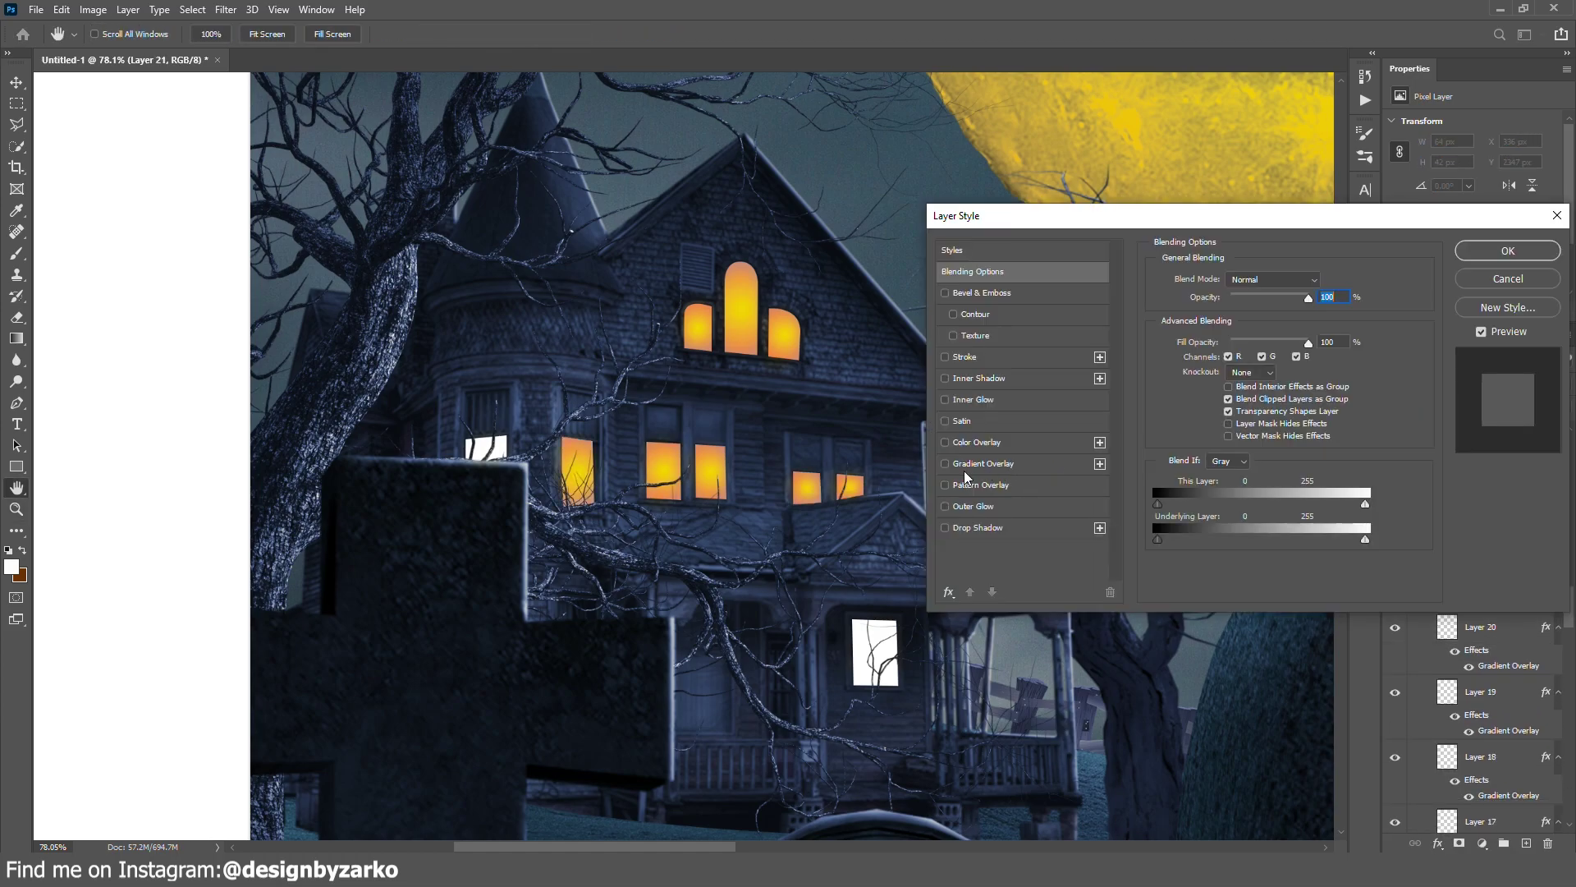
# Step: Apply the gradient glow to another window, open Layer 22's style settings, and undo a glow stroke
pyautogui.click(946, 465)
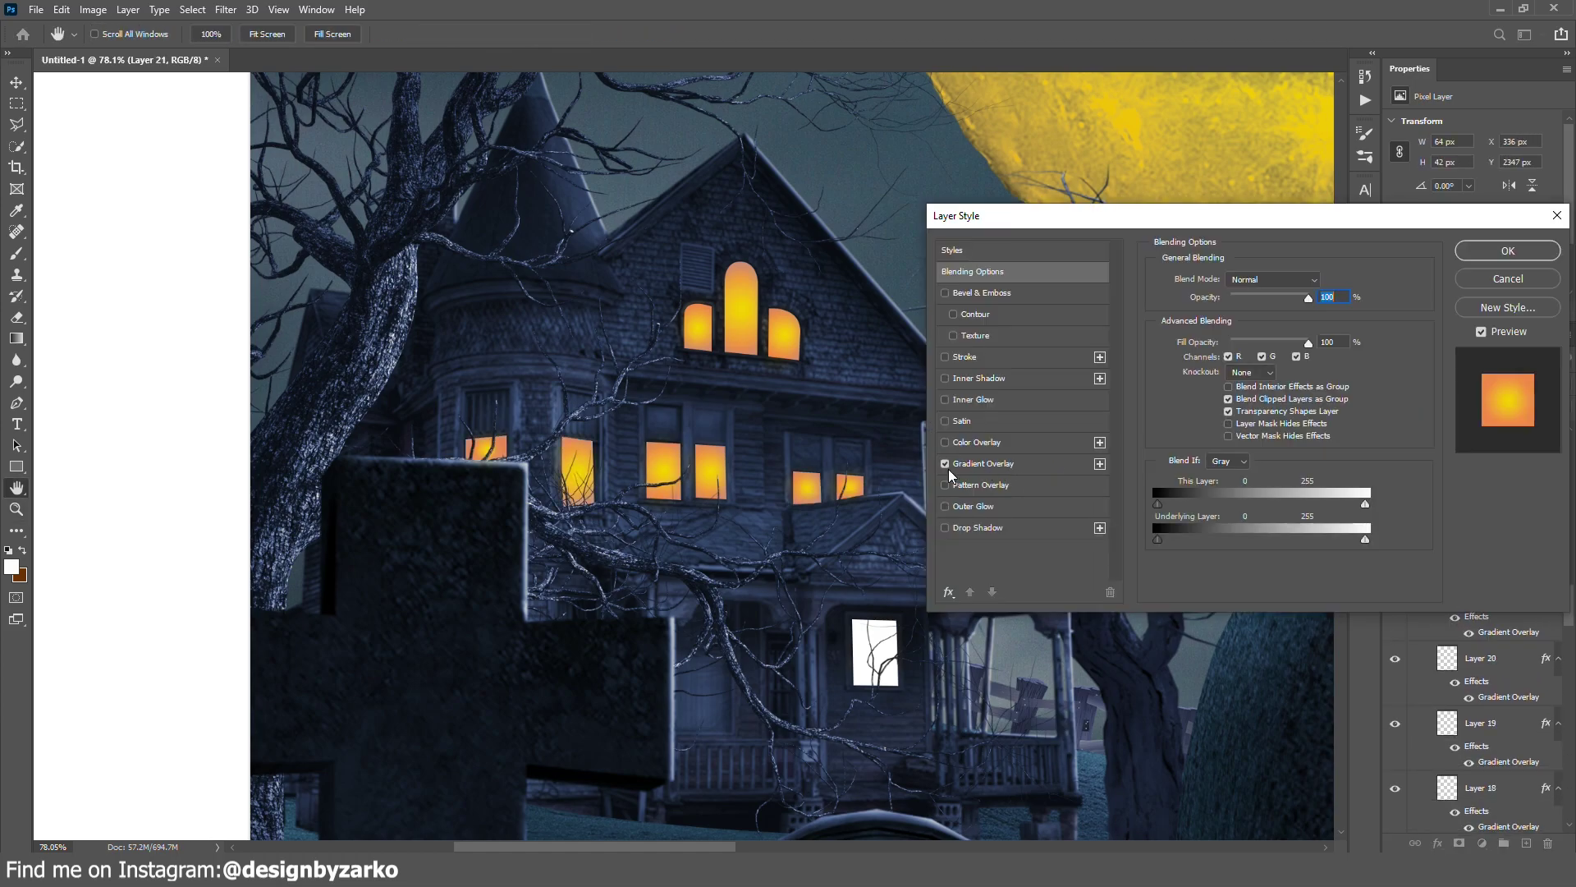
pyautogui.click(1506, 253)
pyautogui.doubleClick(1529, 568)
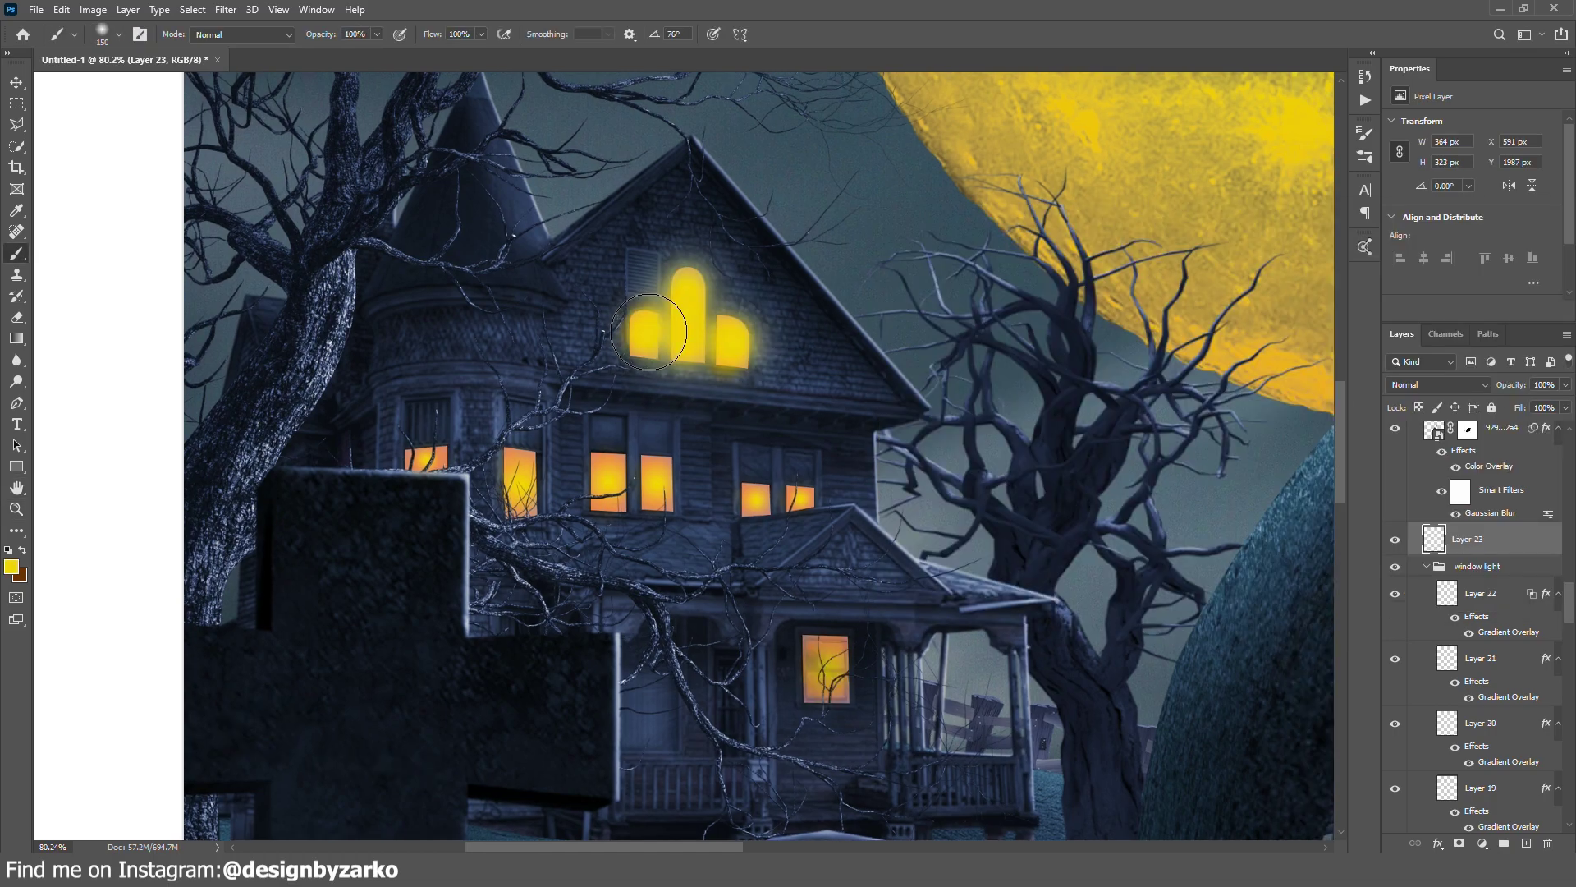
pyautogui.hotkey('ctrl', 'z')
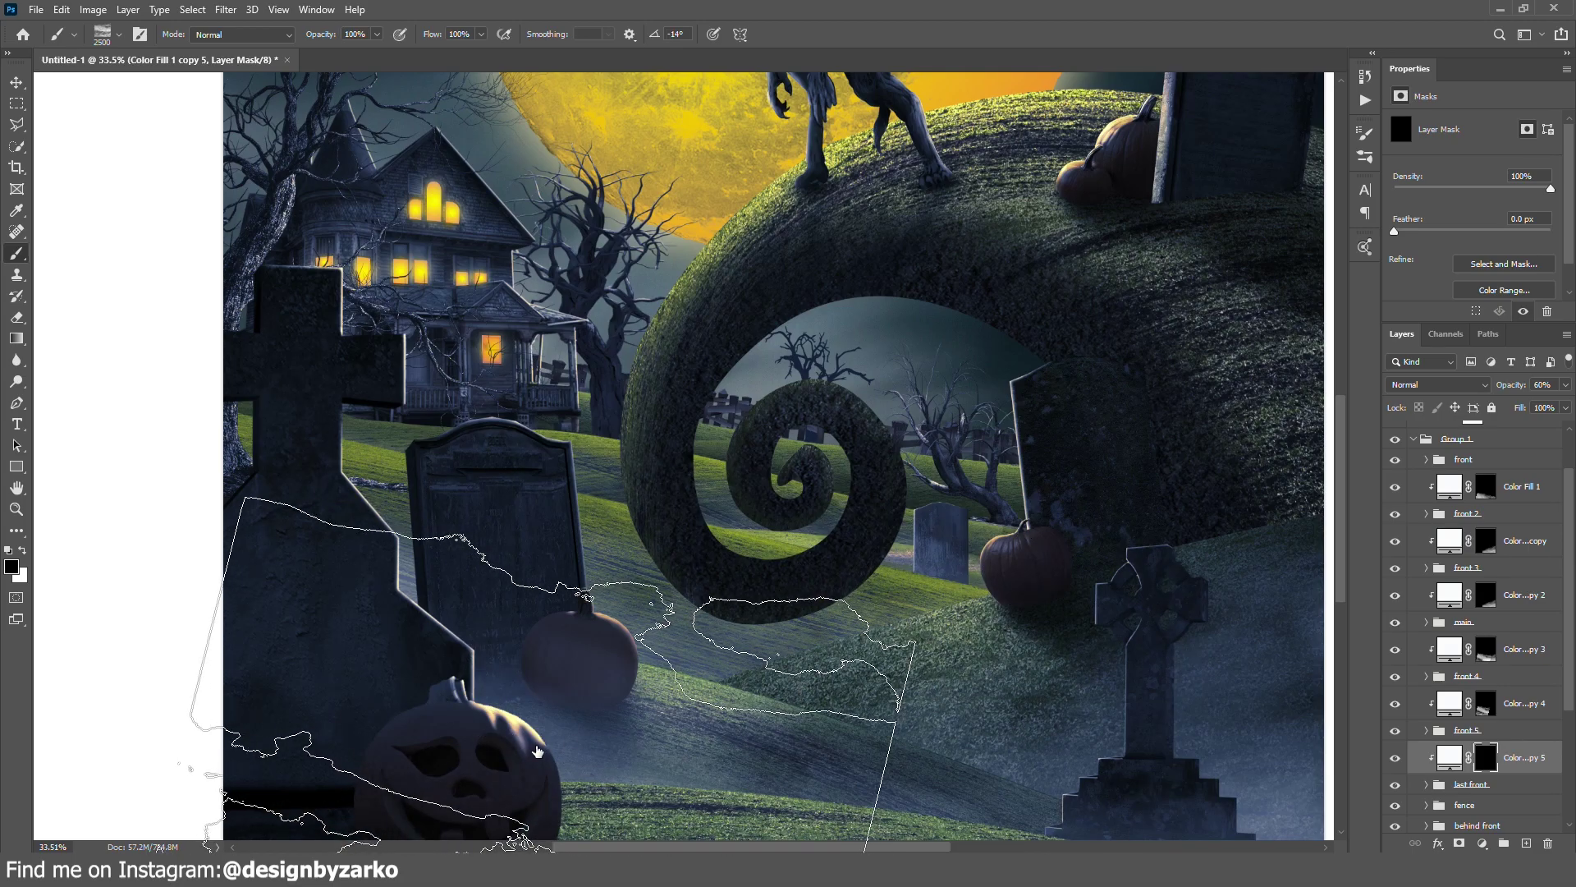
# Step: Paint white fog on the Color Fill copy 5 mask across the lower hill around the pumpkin
pyautogui.press('[')
pyautogui.press('[')
pyautogui.press('[')
pyautogui.press('[')
pyautogui.press('[')
pyautogui.press('[')
pyautogui.press('[')
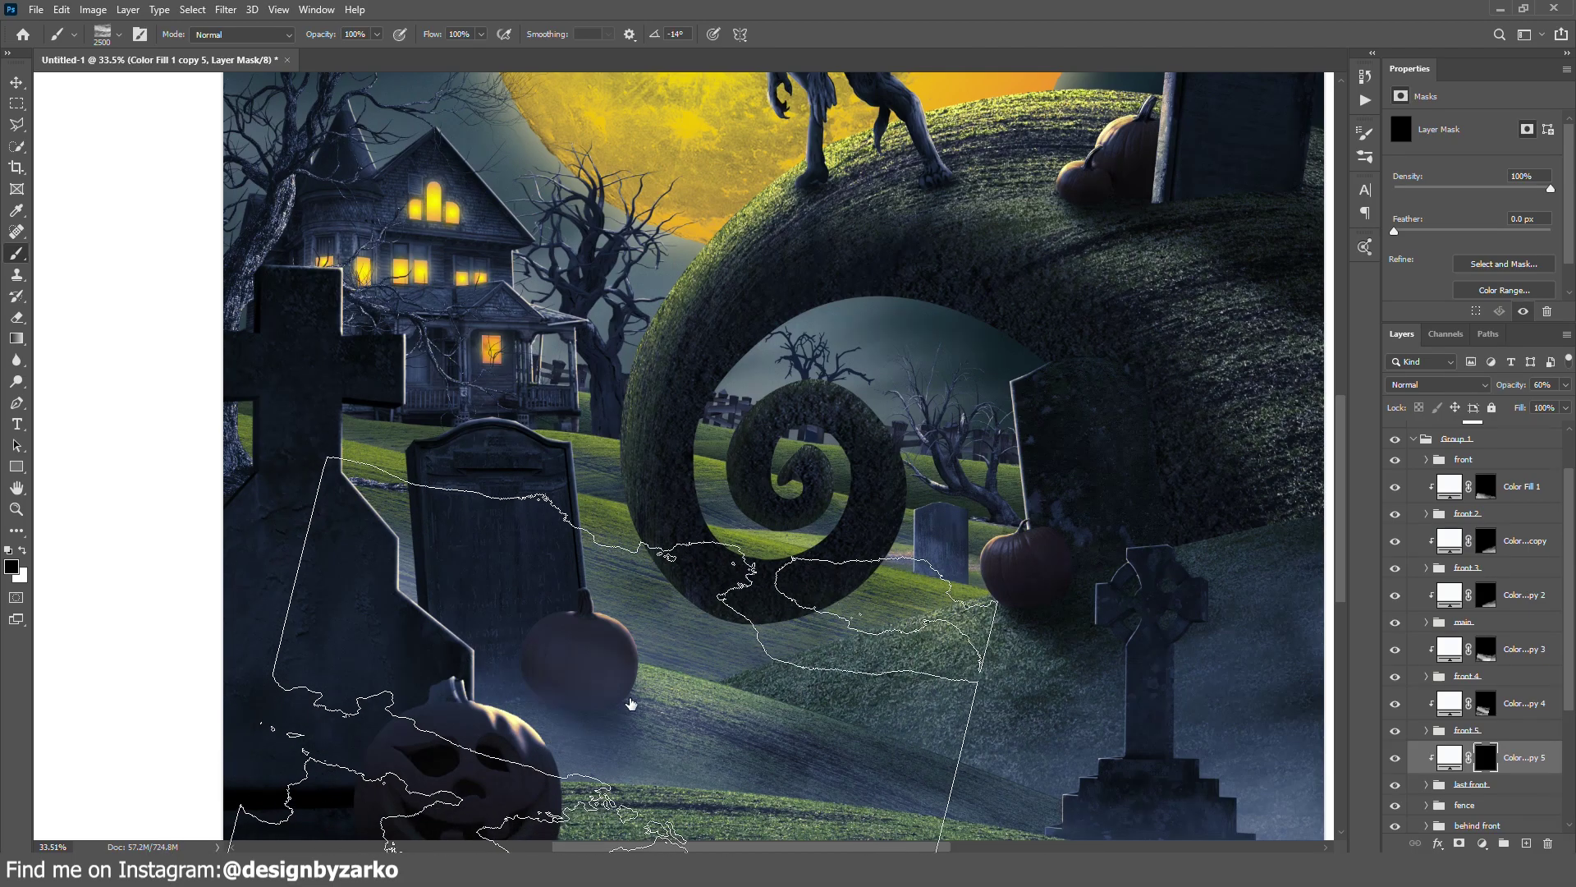
pyautogui.press('x')
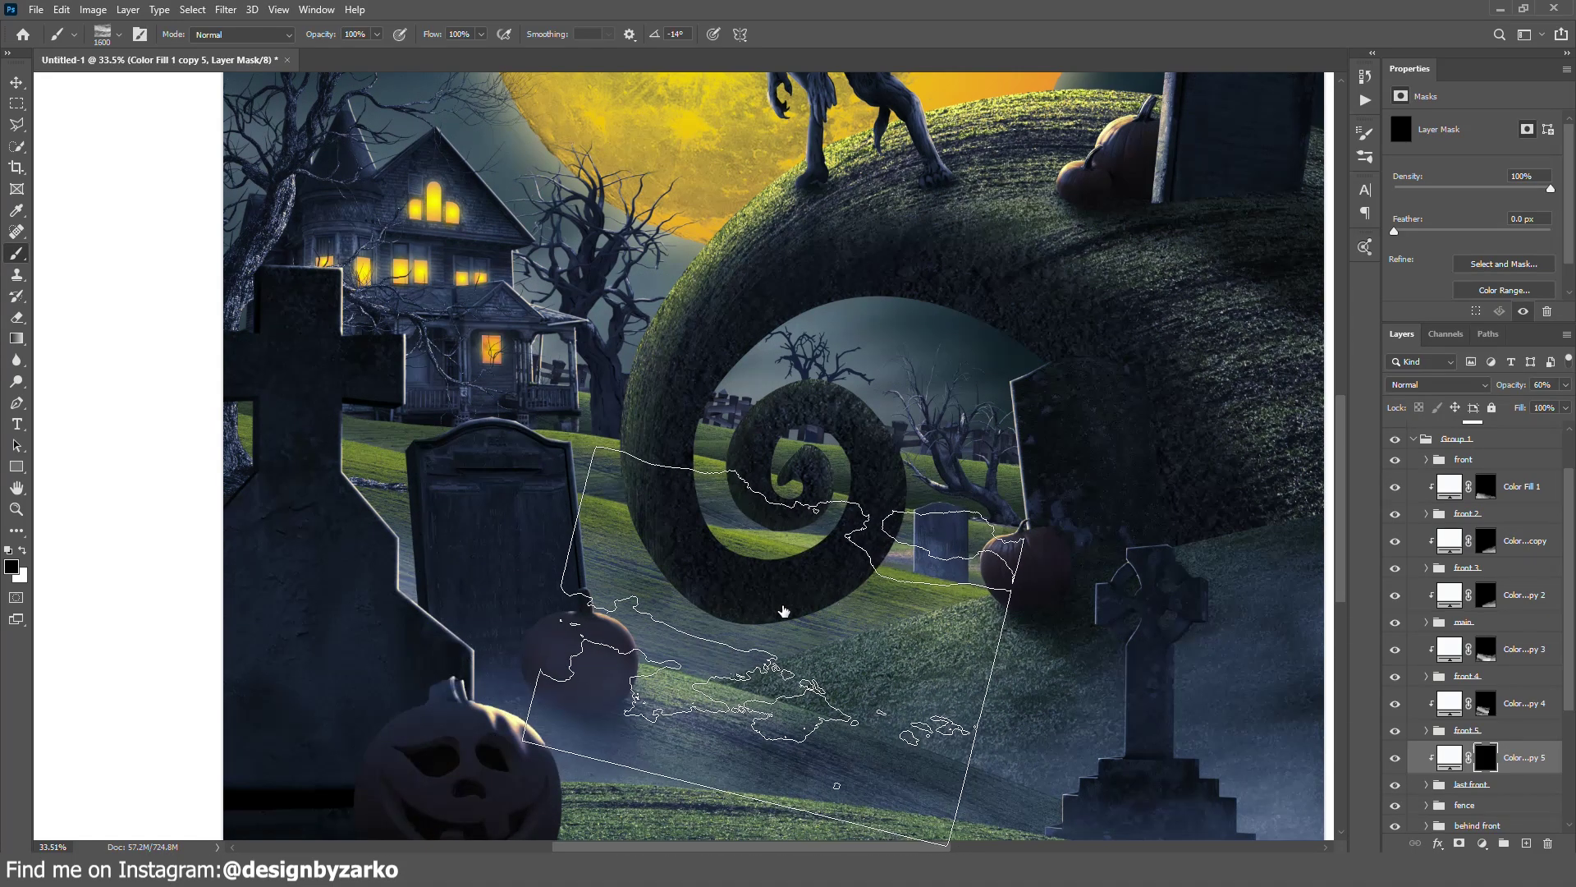
pyautogui.moveTo(795, 605)
pyautogui.mouseDown()
pyautogui.moveTo(658, 732)
pyautogui.moveTo(445, 533)
pyautogui.moveTo(286, 797)
pyautogui.moveTo(270, 797)
pyautogui.moveTo(300, 772)
pyautogui.mouseUp()
pyautogui.press('[')
pyautogui.press('[')
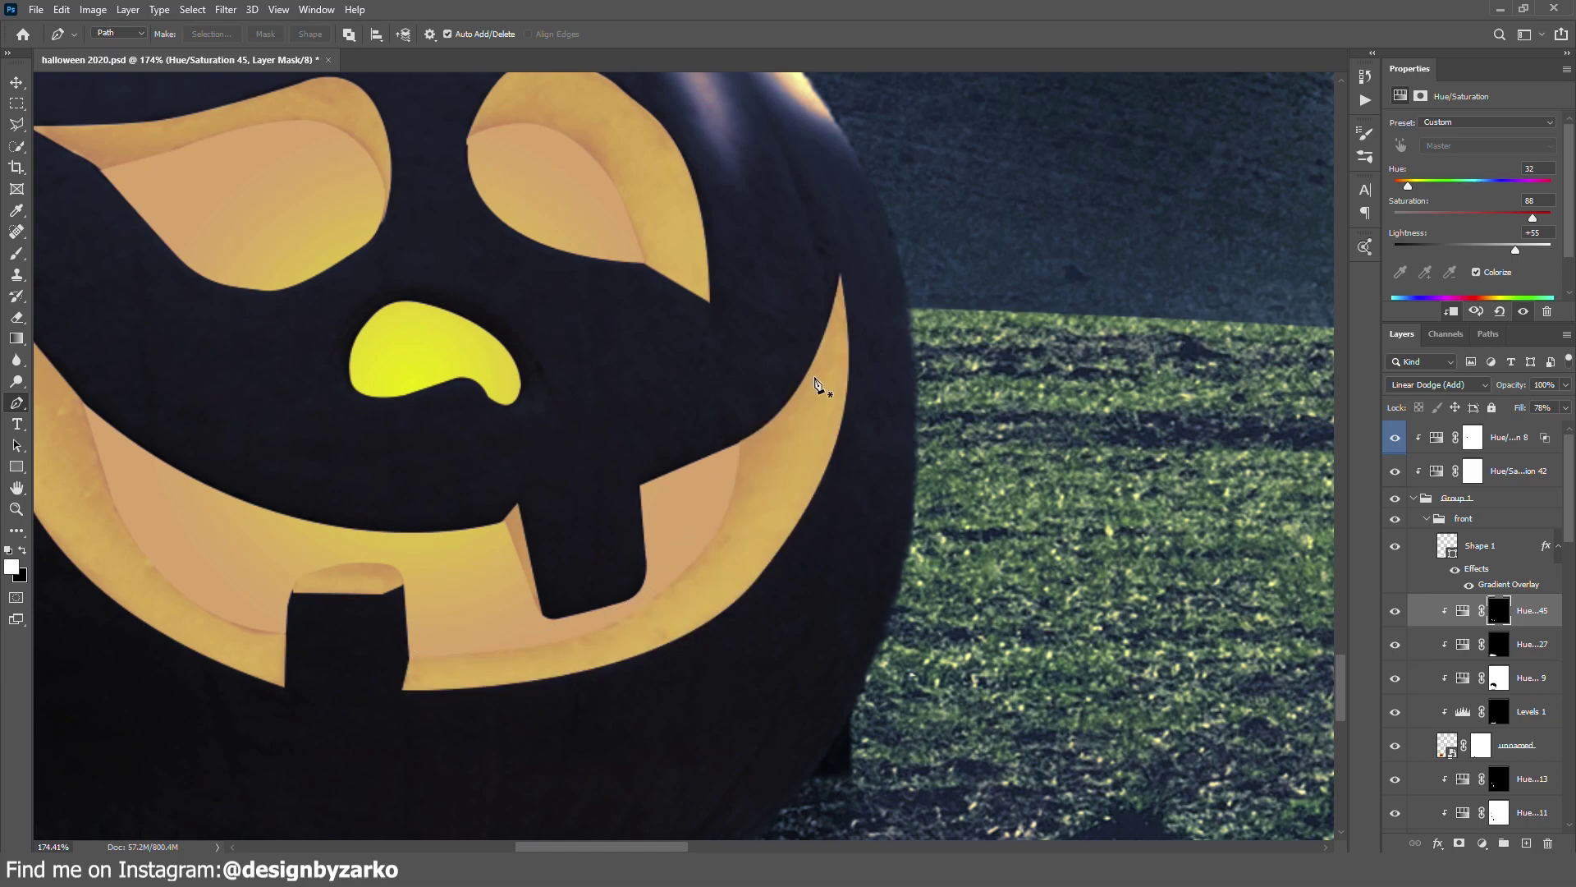
pyautogui.press('z')
pyautogui.moveTo(817, 386); pyautogui.dragTo(708, 422)
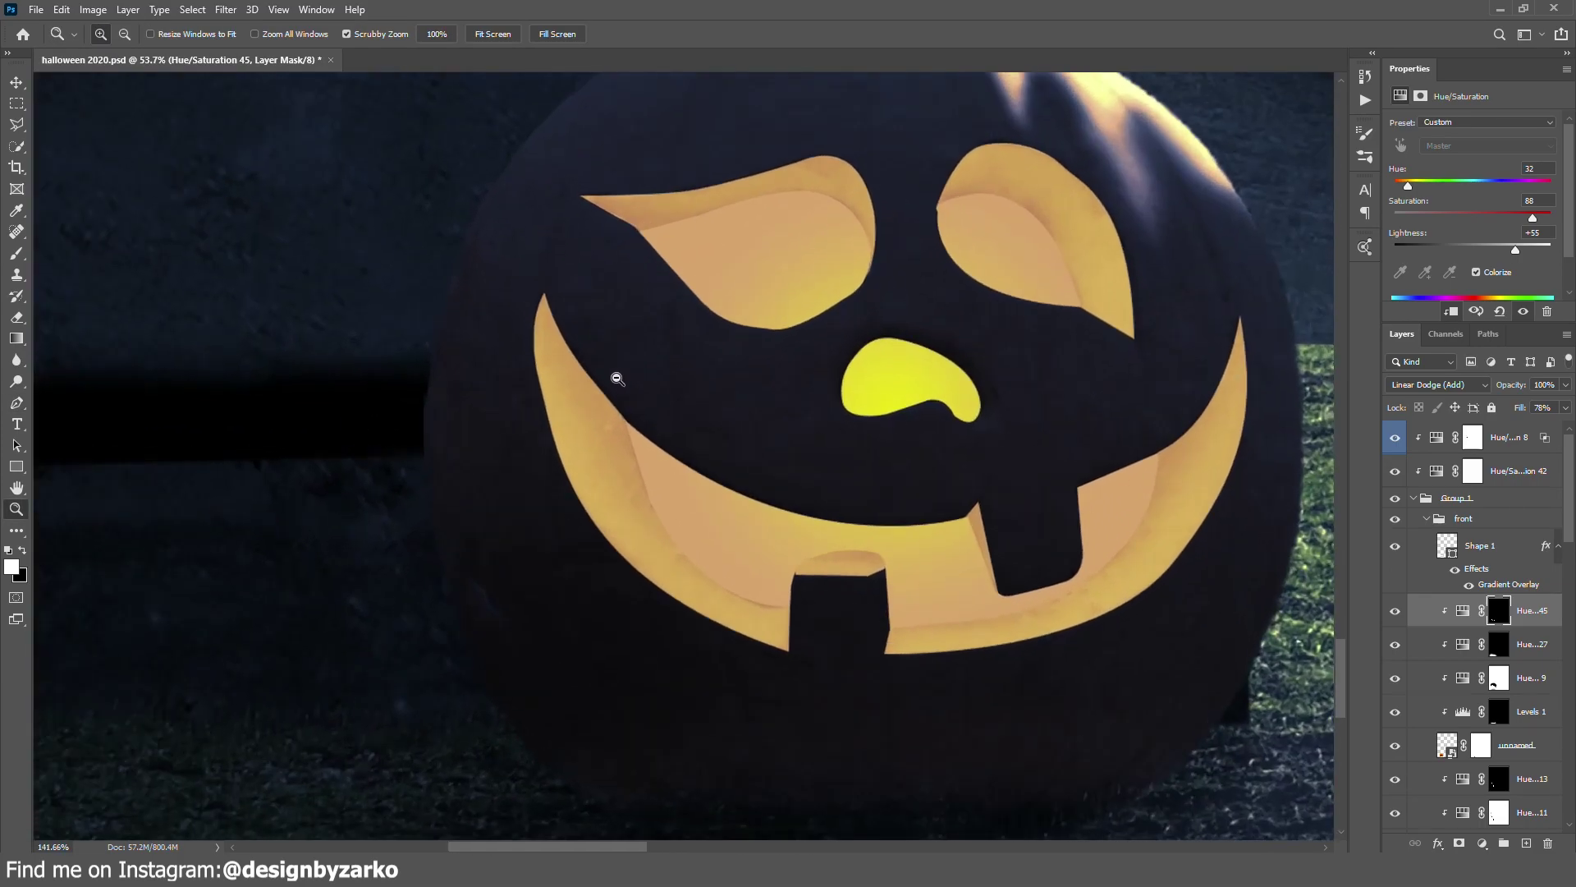